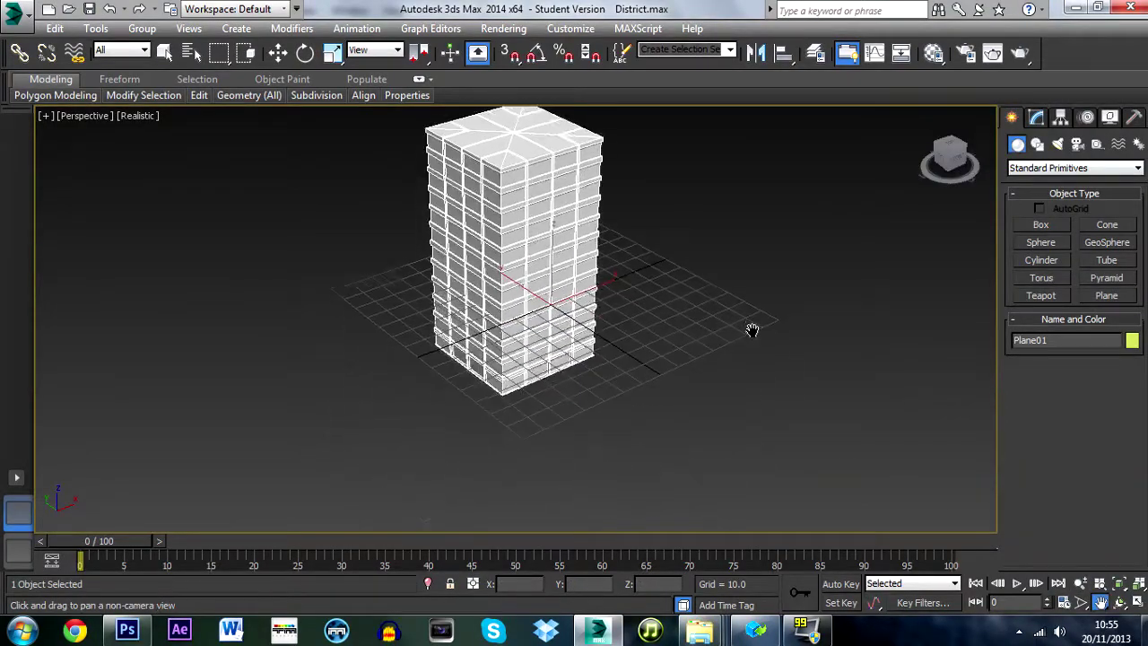
# Move the tower to X 0 and raise it to Z 35.952
pyautogui.scroll(5, 646, 266)
pyautogui.press('w')
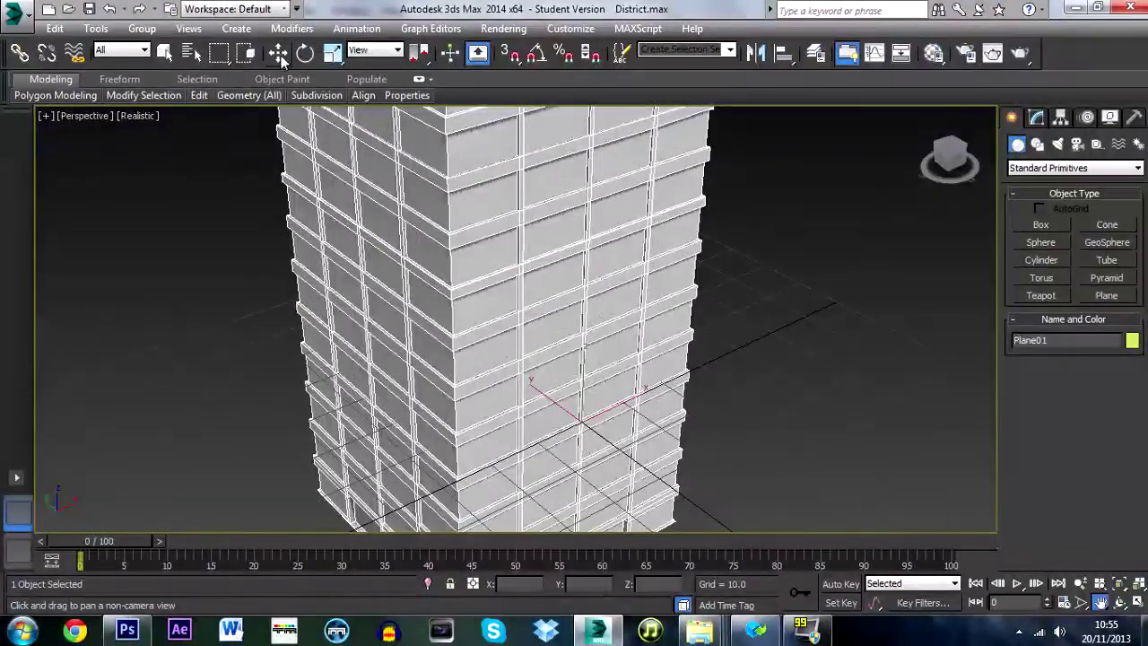
pyautogui.moveTo(518, 359); pyautogui.dragTo(858, 260, button='middle')
pyautogui.moveTo(858, 260); pyautogui.dragTo(1022, 170)
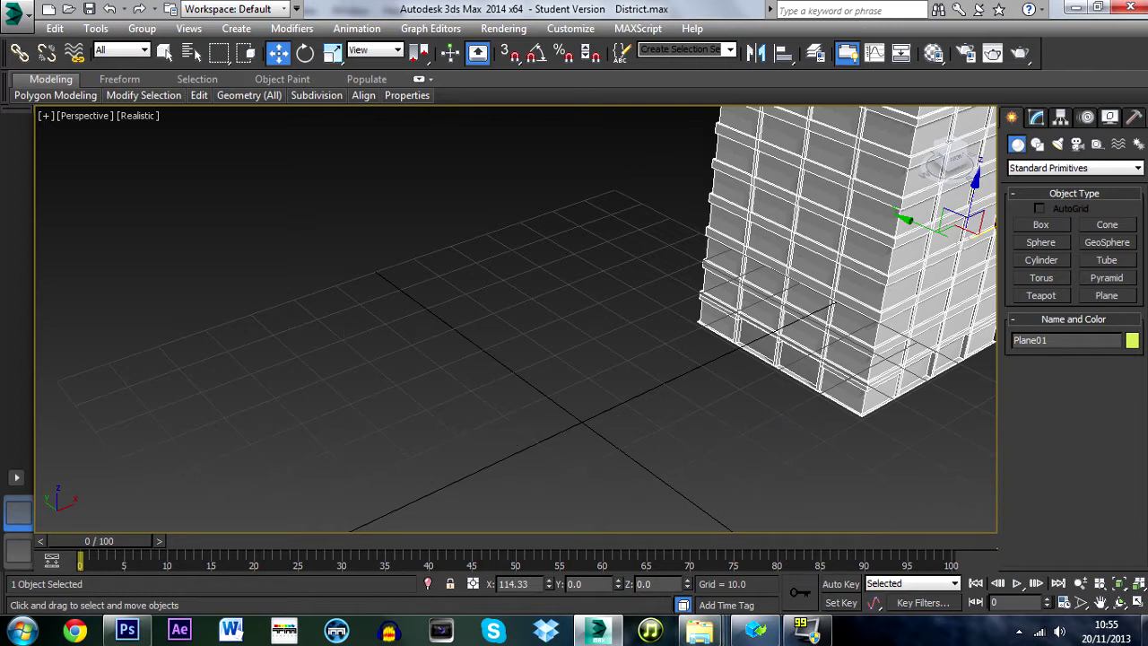
pyautogui.click(1016, 630)
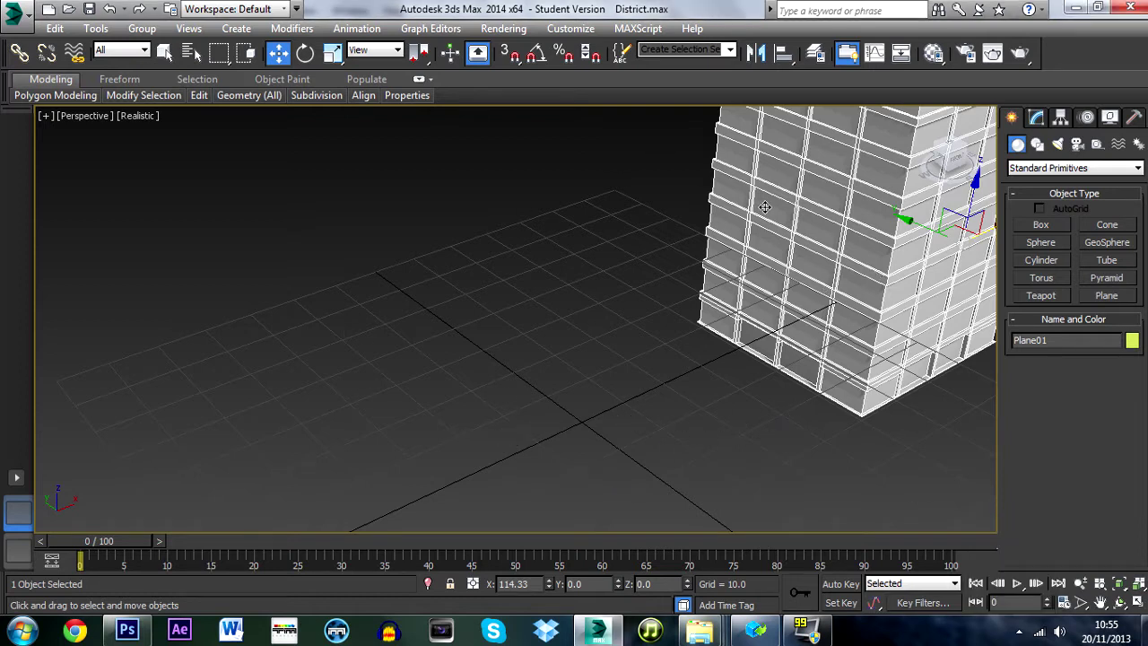
pyautogui.moveTo(986, 232); pyautogui.dragTo(931, 171)
pyautogui.moveTo(761, 355); pyautogui.dragTo(665, 352)
pyautogui.moveTo(617, 318); pyautogui.dragTo(620, 159)
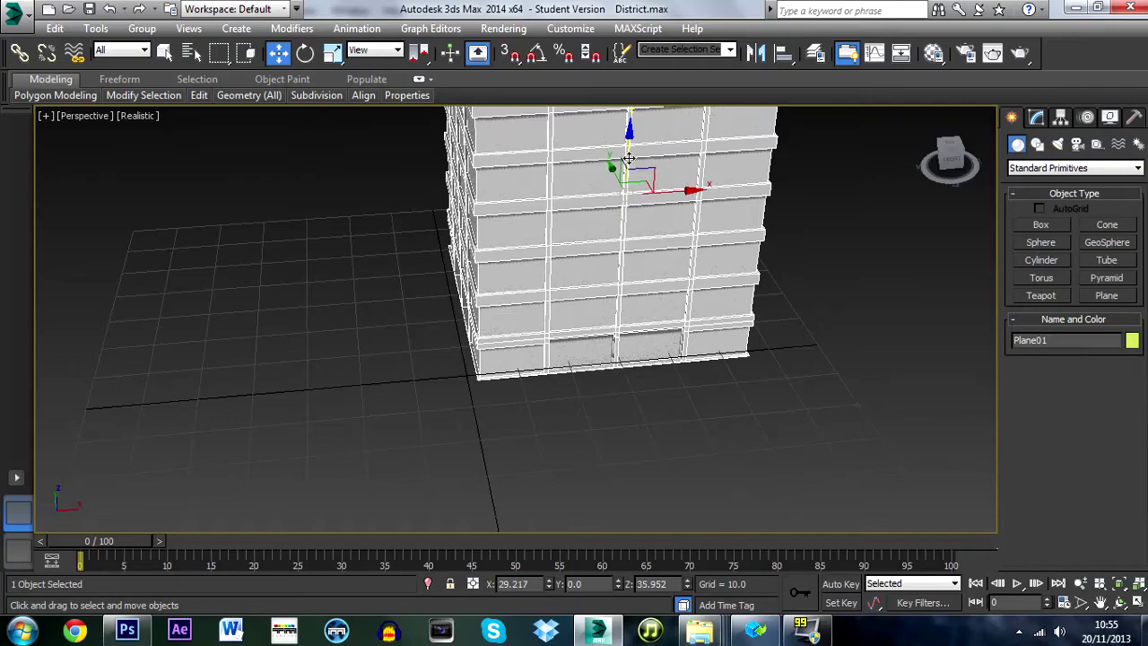
# Draw a new plane, about 70.851 by 71.422, beneath the tower's base
pyautogui.moveTo(956, 173)
pyautogui.mouseDown()
pyautogui.moveTo(949, 153)
pyautogui.moveTo(938, 184)
pyautogui.mouseUp()
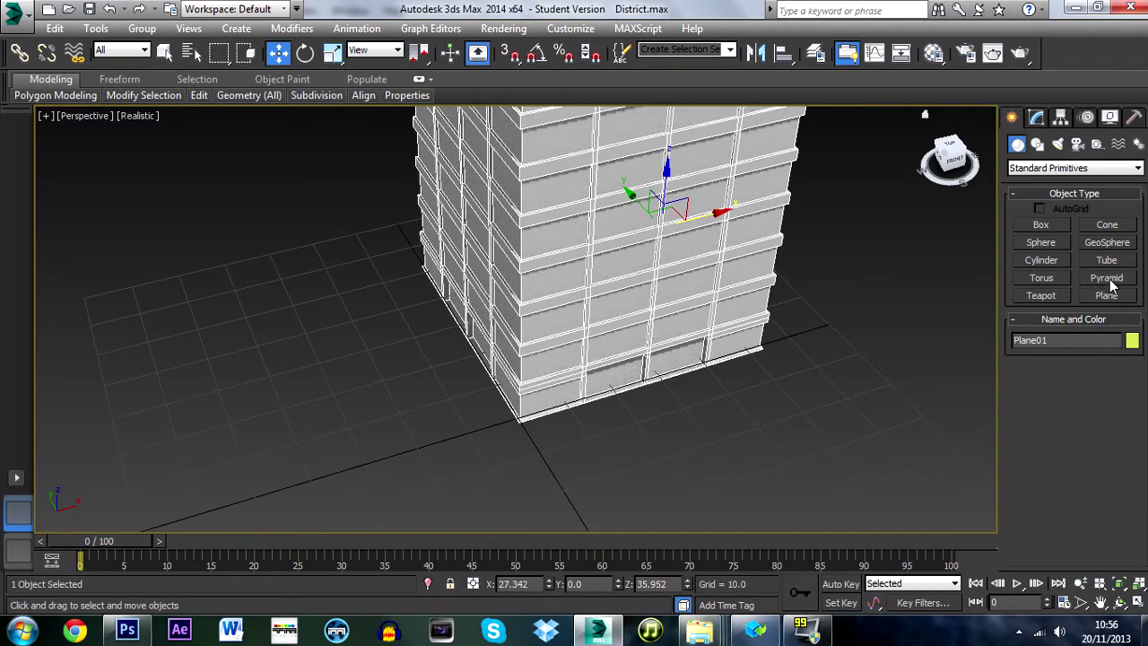
pyautogui.click(1107, 295)
pyautogui.moveTo(396, 226); pyautogui.dragTo(837, 325)
# Select the tower and raise it slightly along Z
pyautogui.click(164, 53)
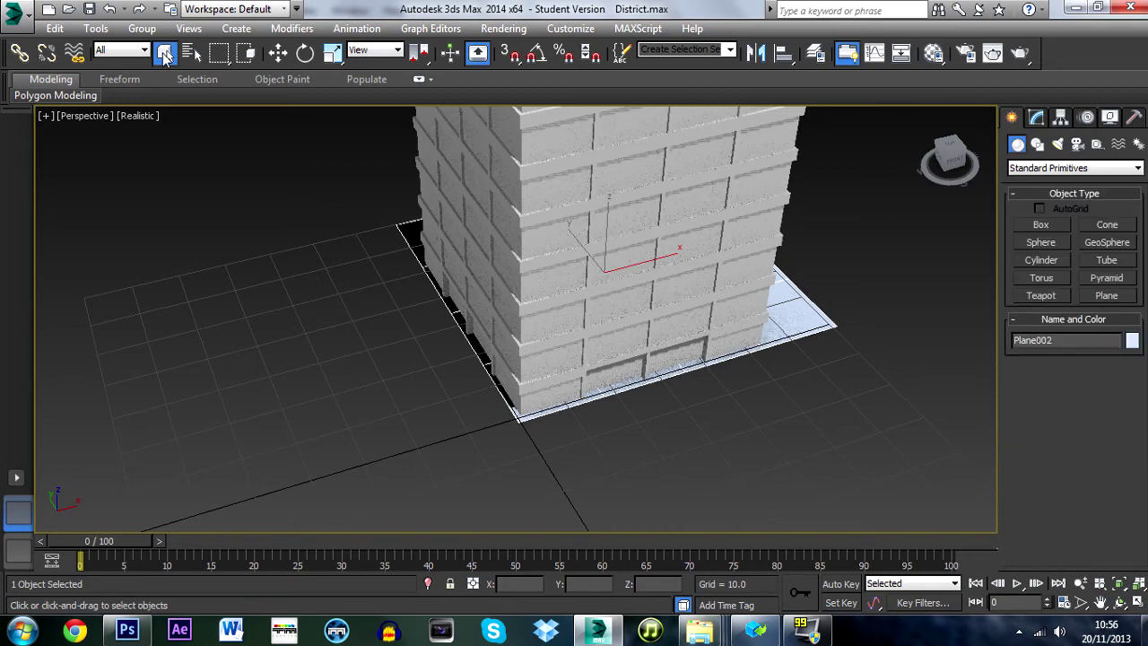
pyautogui.click(511, 220)
pyautogui.moveTo(913, 184); pyautogui.dragTo(937, 152)
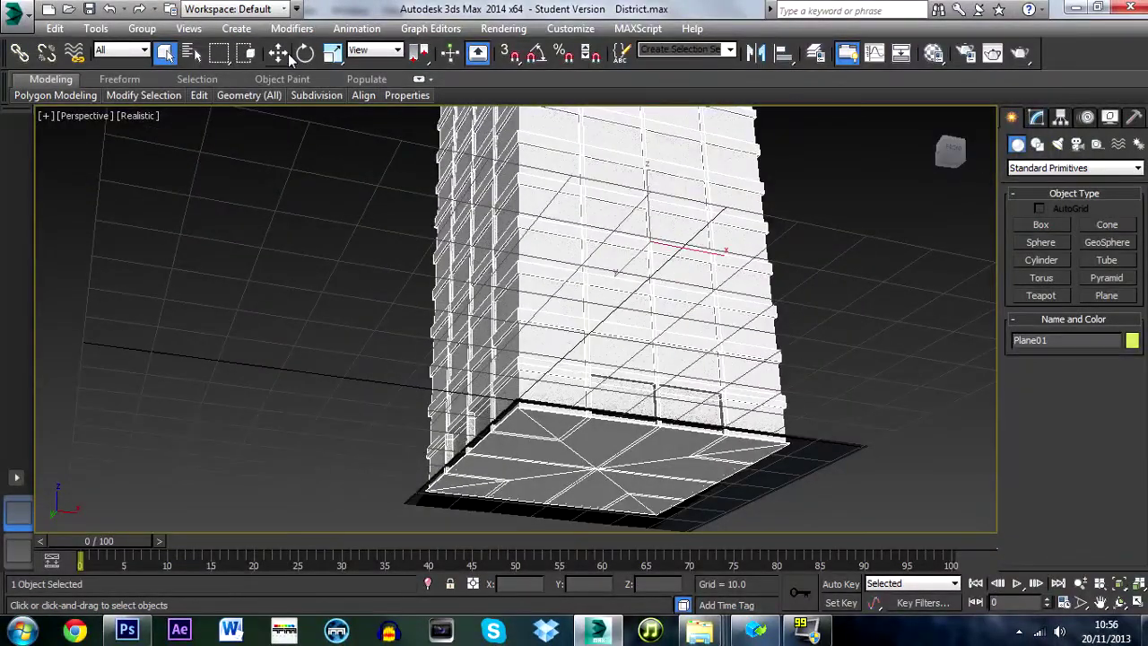
pyautogui.click(282, 55)
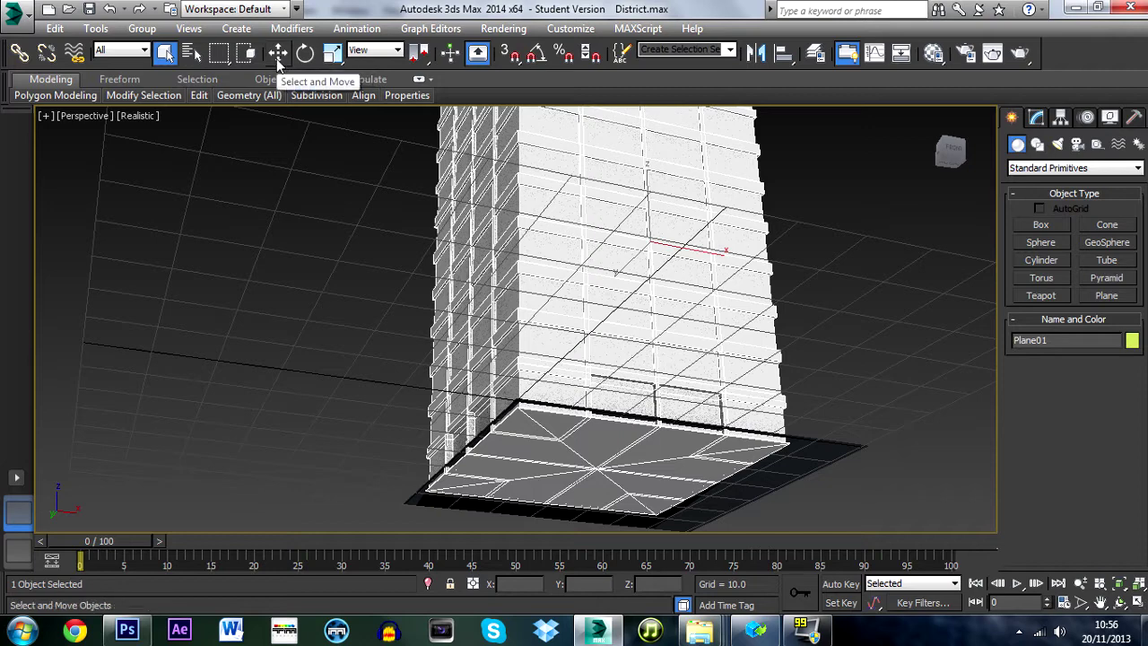
pyautogui.click(275, 56)
pyautogui.moveTo(646, 202); pyautogui.dragTo(640, 198)
# Delete the extra plane, Plane002, at the tower's corner
pyautogui.click(951, 151)
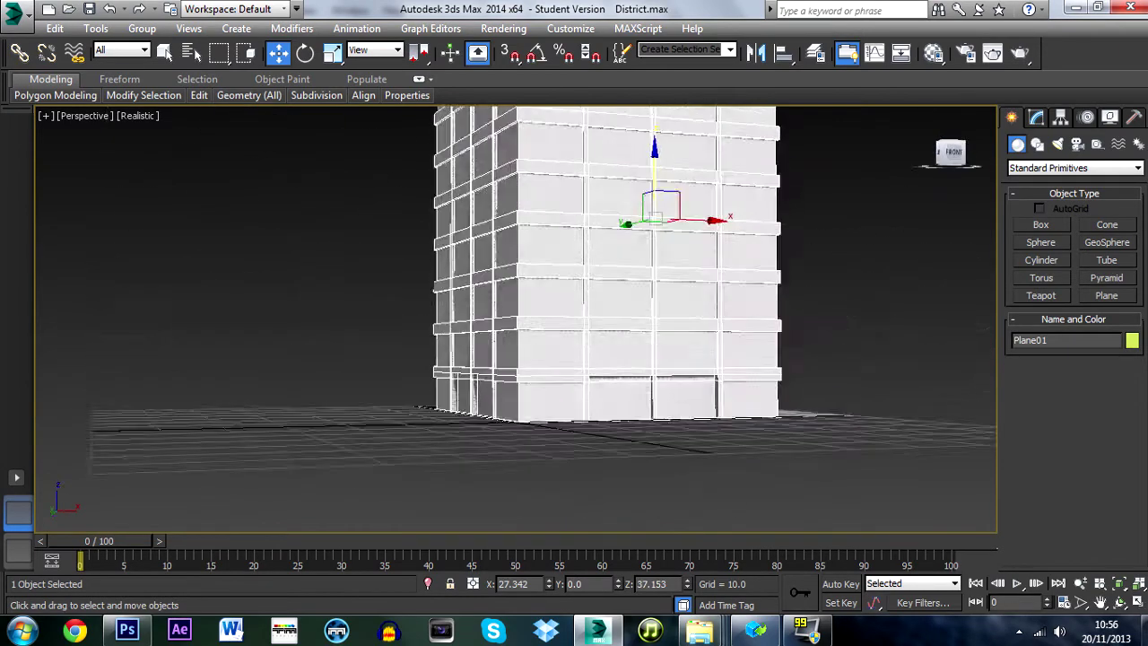
pyautogui.click(951, 144)
pyautogui.click(808, 358)
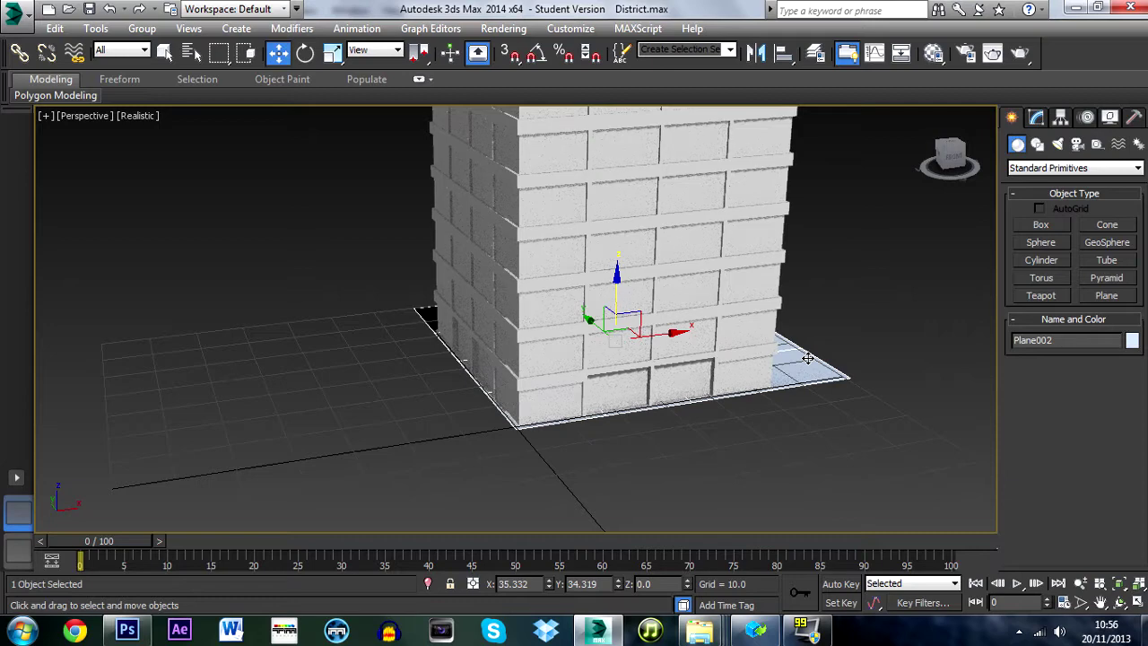
pyautogui.press('Delete')
# Orbit and pan to check the tower's base, then reselect the tower
pyautogui.keyDown('alt'); pyautogui.moveTo(902, 148); pyautogui.dragTo(772, 321, button='middle'); pyautogui.keyUp('alt')
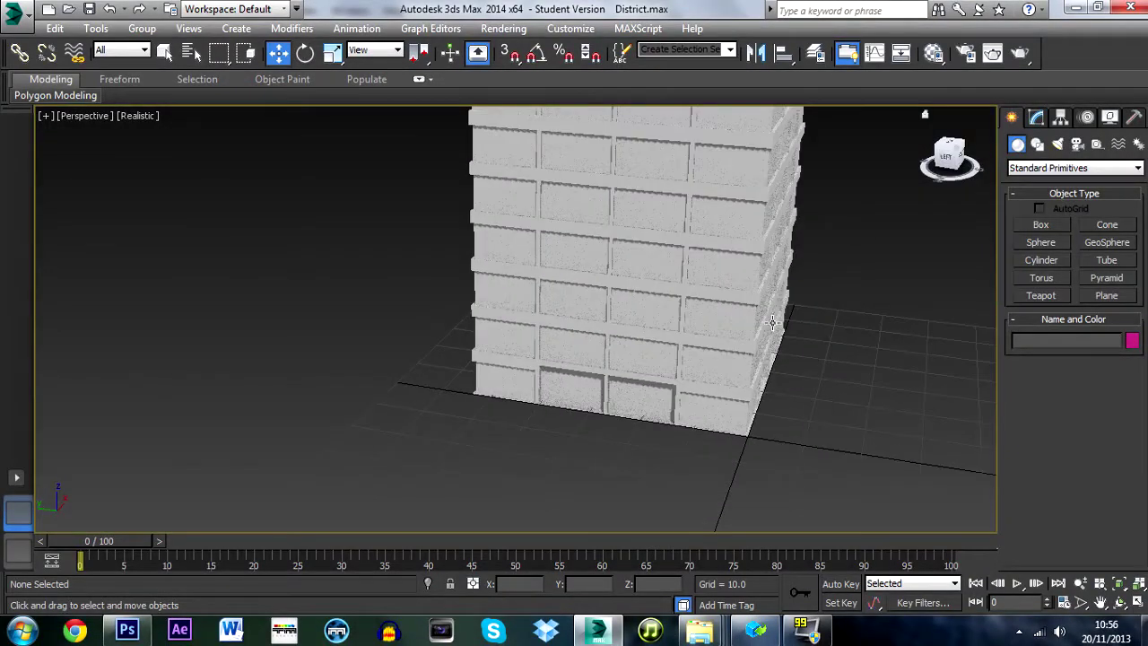
pyautogui.moveTo(969, 161)
pyautogui.mouseDown()
pyautogui.moveTo(956, 136)
pyautogui.moveTo(962, 153)
pyautogui.mouseUp()
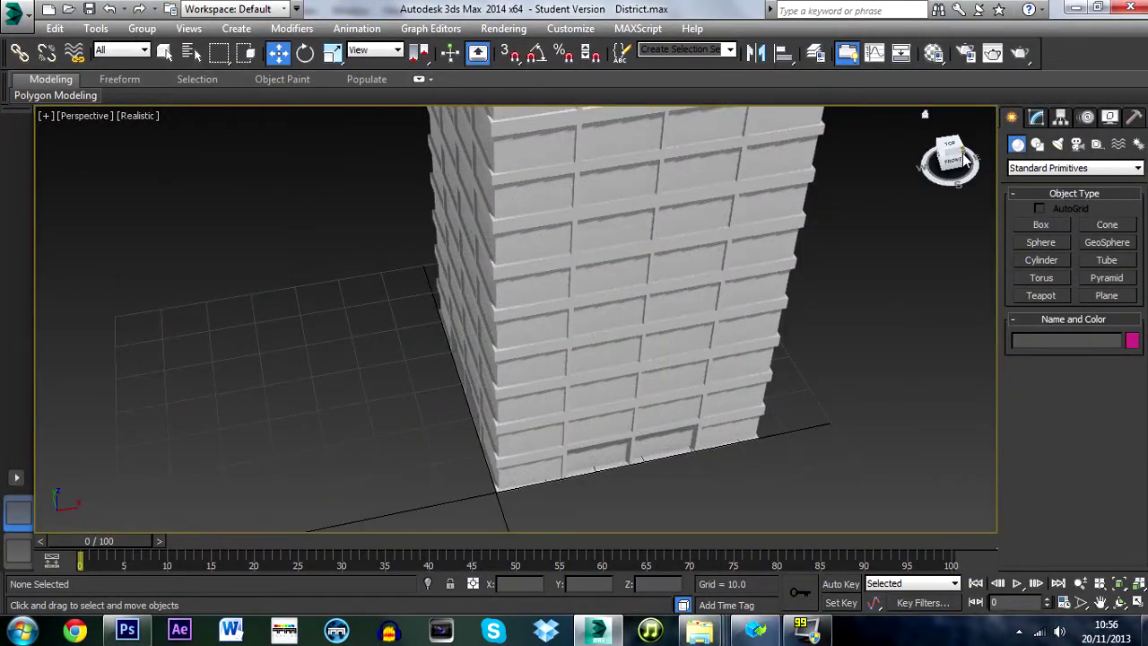
pyautogui.moveTo(965, 158)
pyautogui.mouseDown()
pyautogui.moveTo(951, 136)
pyautogui.moveTo(952, 153)
pyautogui.mouseUp()
pyautogui.click(1100, 602)
pyautogui.moveTo(764, 420); pyautogui.dragTo(734, 341)
pyautogui.keyDown('alt'); pyautogui.moveTo(897, 180); pyautogui.dragTo(807, 244, button='middle'); pyautogui.keyUp('alt')
pyautogui.click(163, 54)
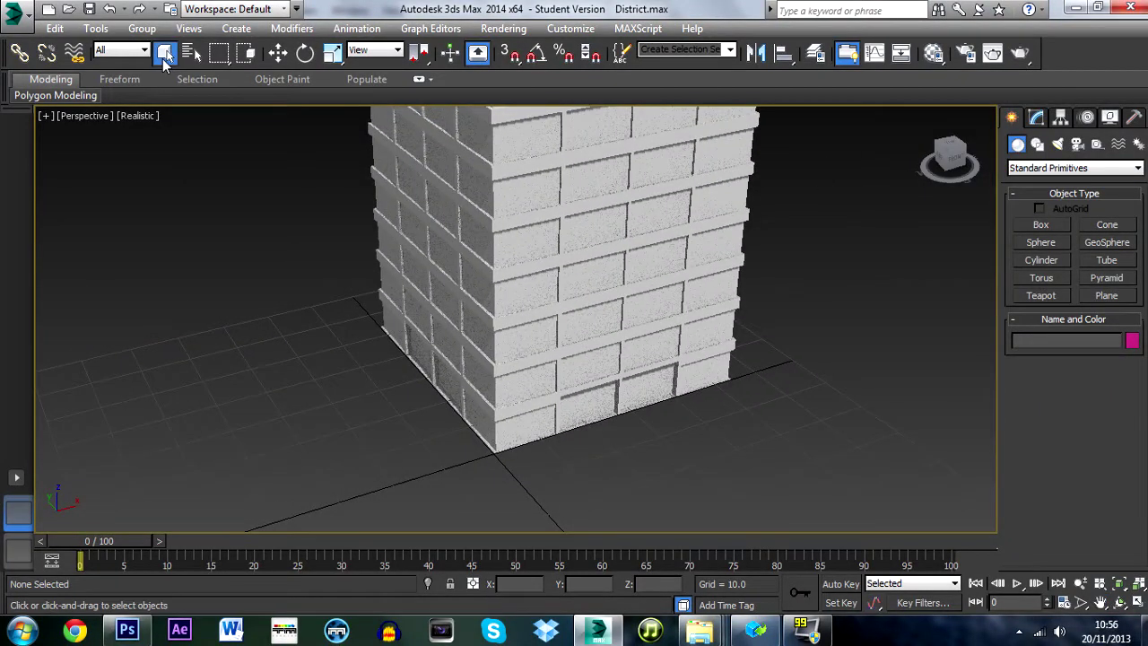
pyautogui.click(591, 284)
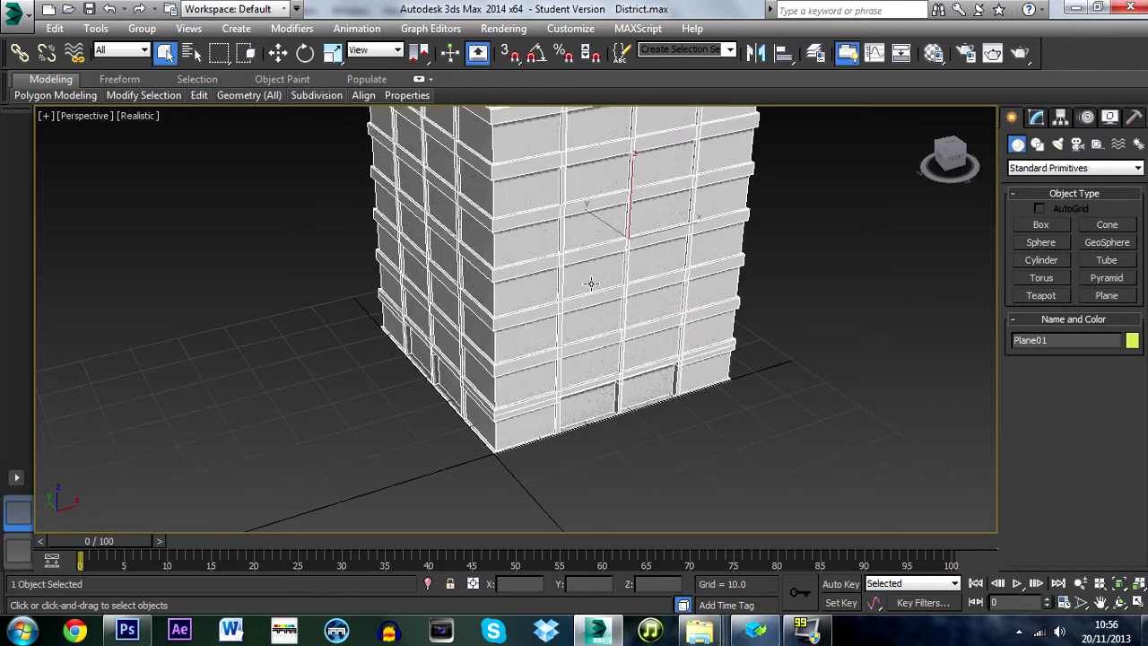
# Rename Plane01 to Testvid_lod0 in the Modify panel's name field
pyautogui.click(1035, 118)
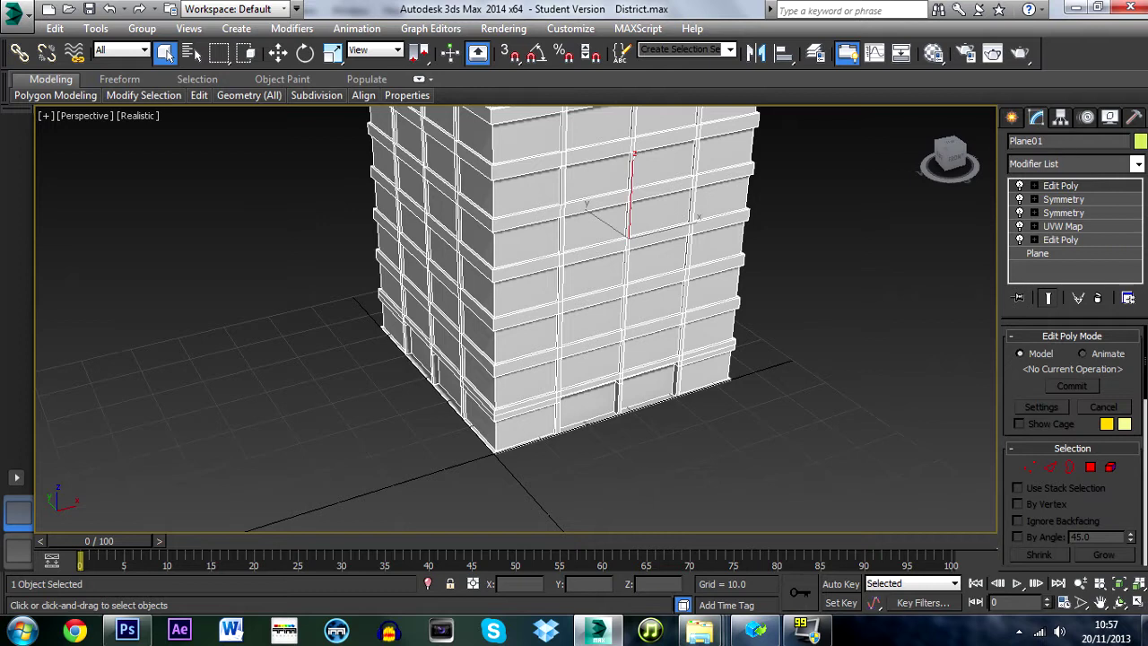
pyautogui.click(1042, 140)
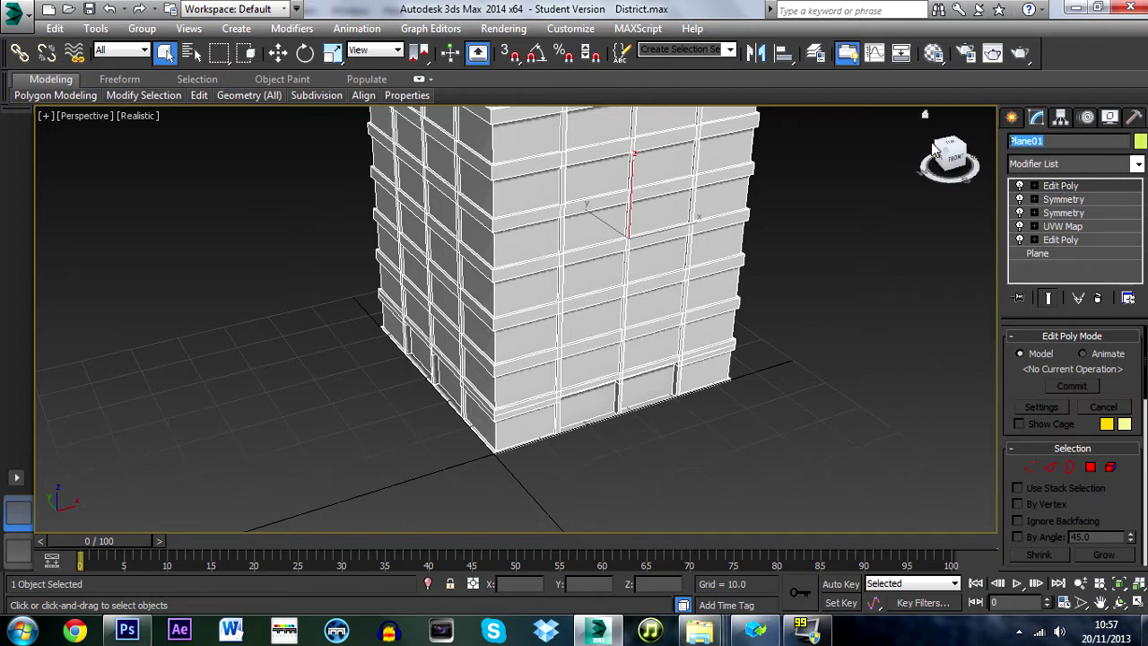
pyautogui.write('Testvid_lod0')
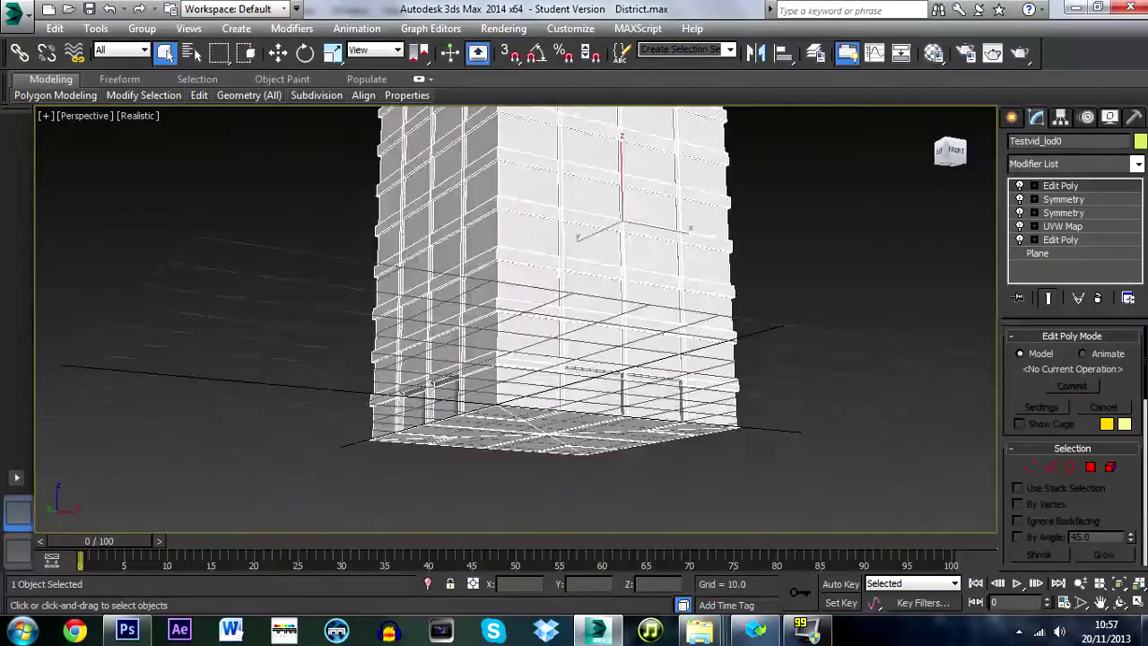
pyautogui.moveTo(951, 159); pyautogui.dragTo(956, 154)
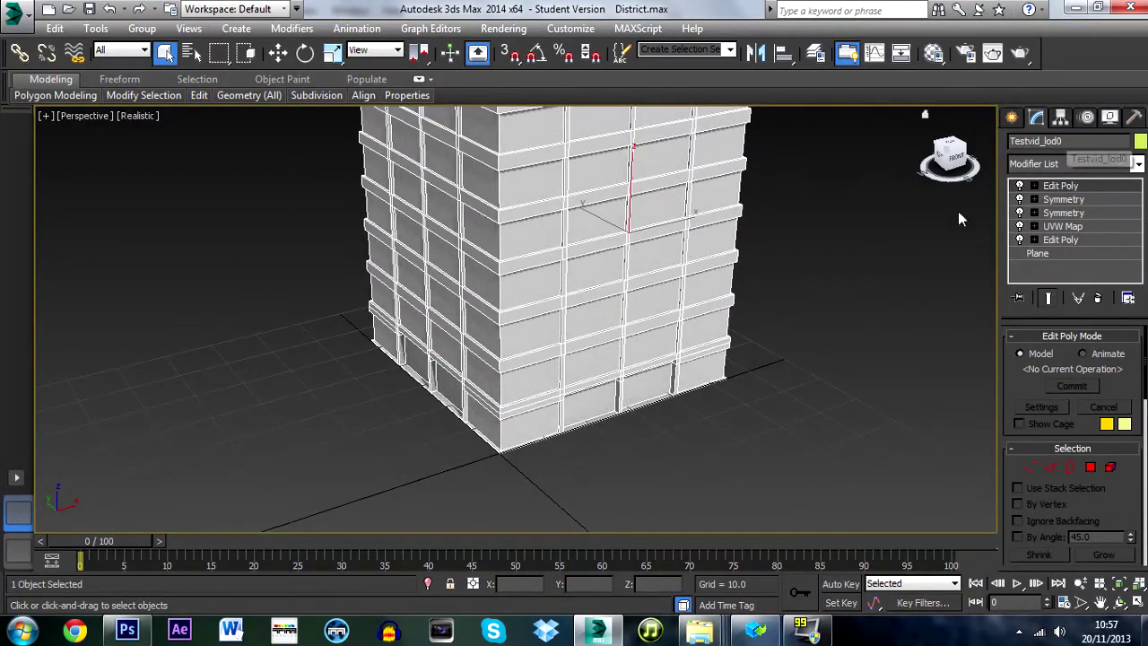
pyautogui.click(909, 258)
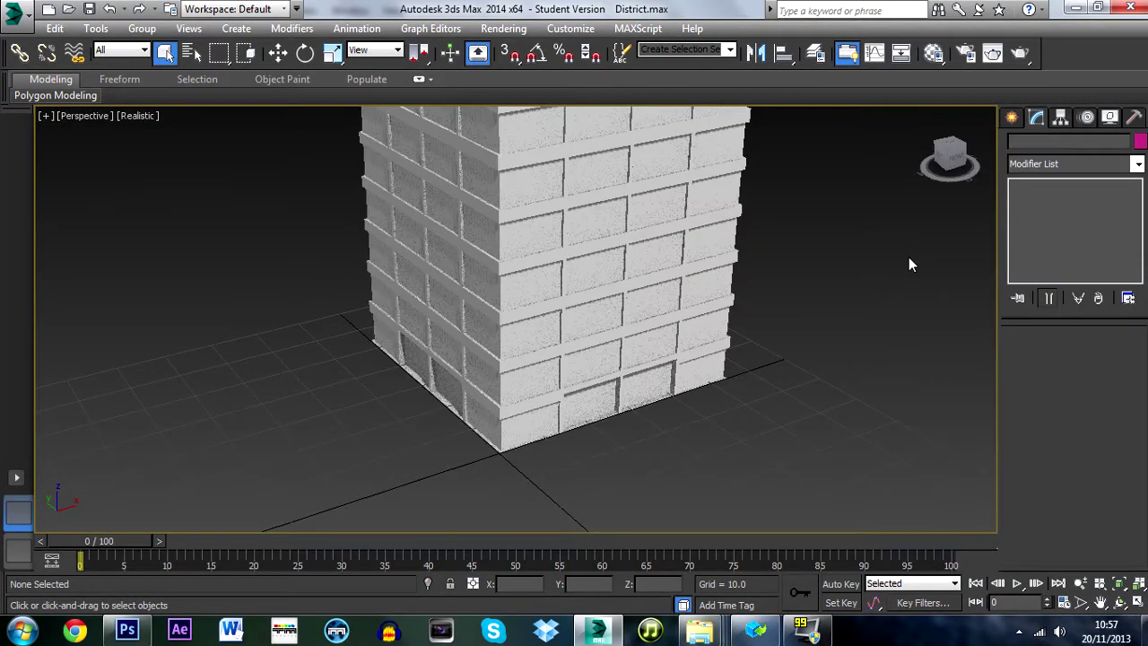
# Convert the tower to an Editable Poly
pyautogui.click(675, 256)
pyautogui.rightClick(557, 227)
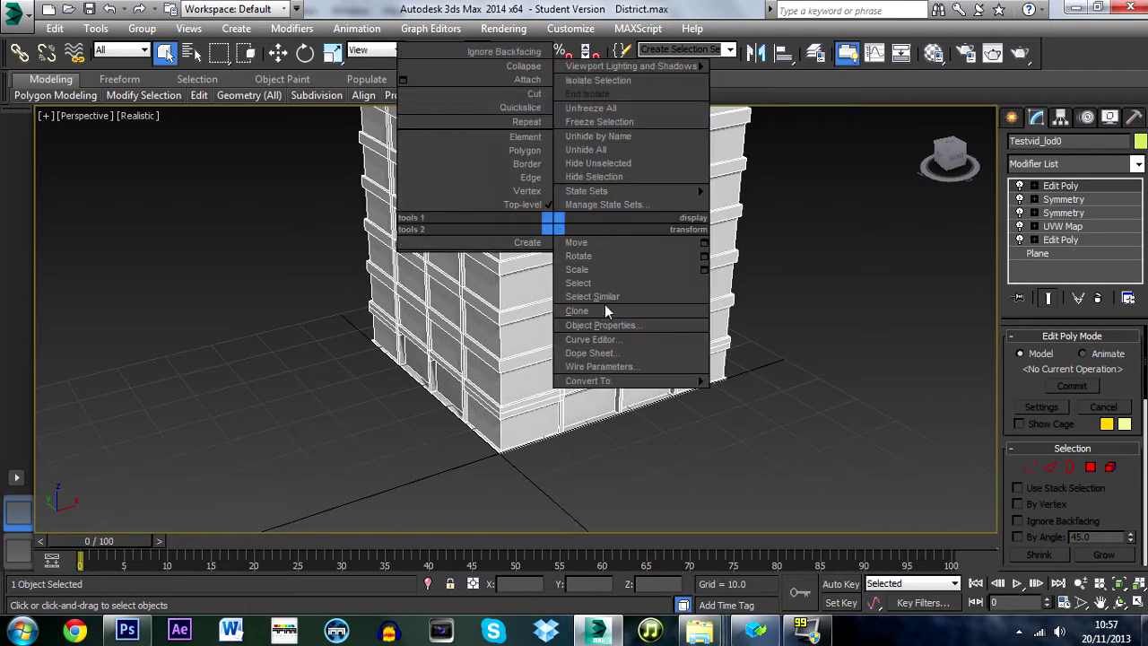
pyautogui.moveTo(627, 380)
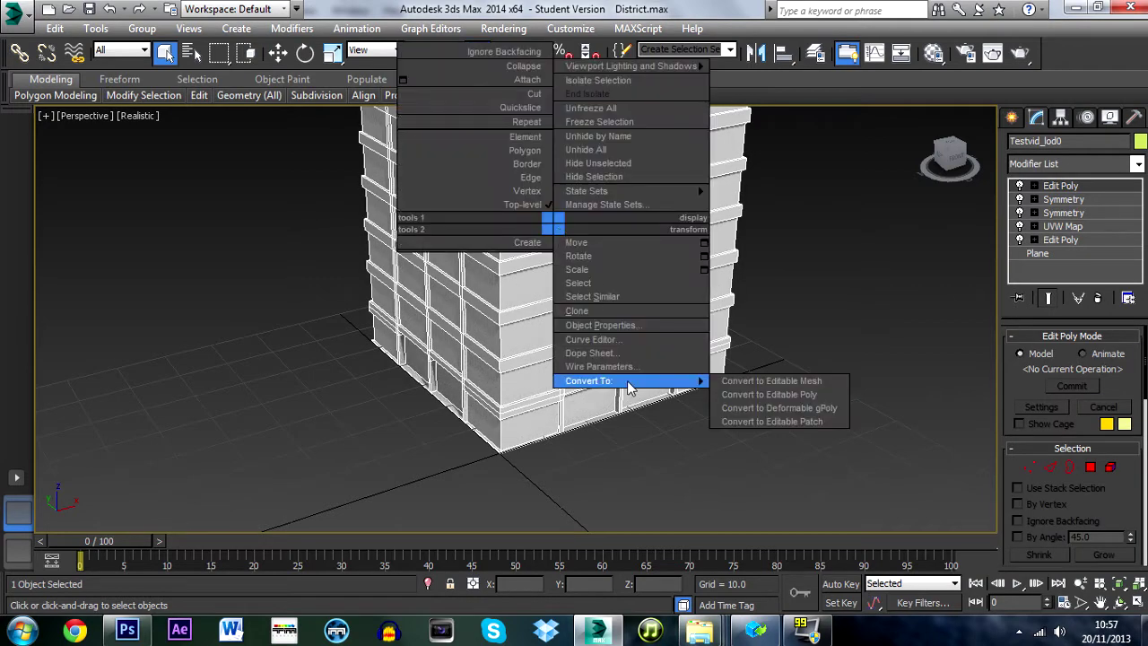
pyautogui.click(779, 395)
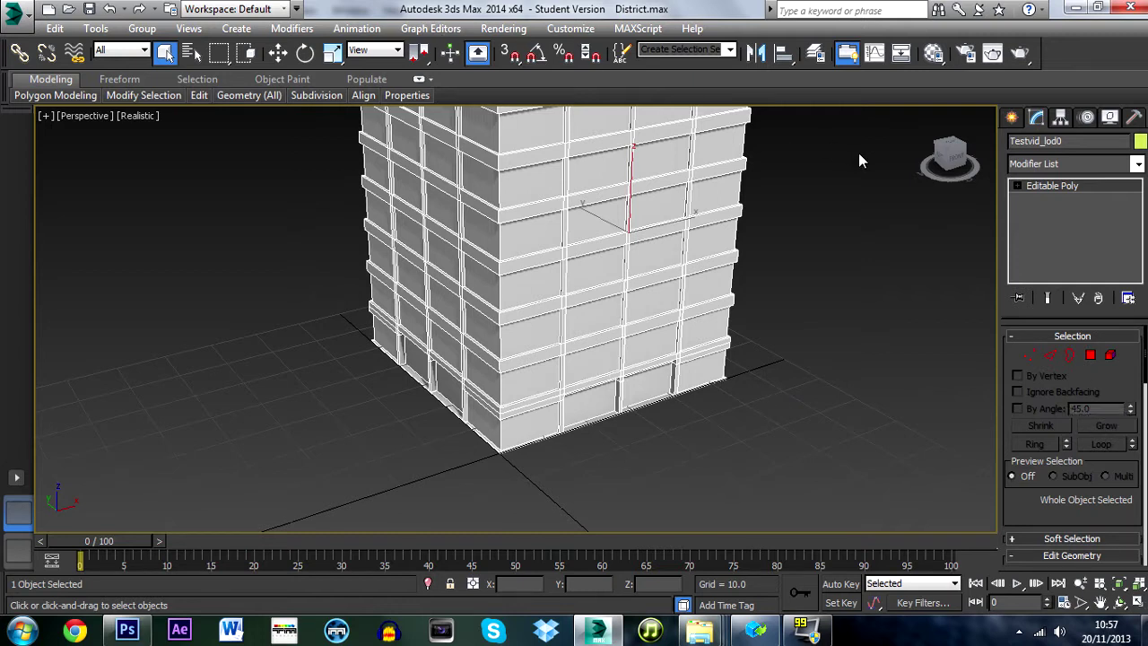
# Add two Unwrap UVW modifiers to the tower
pyautogui.click(288, 31)
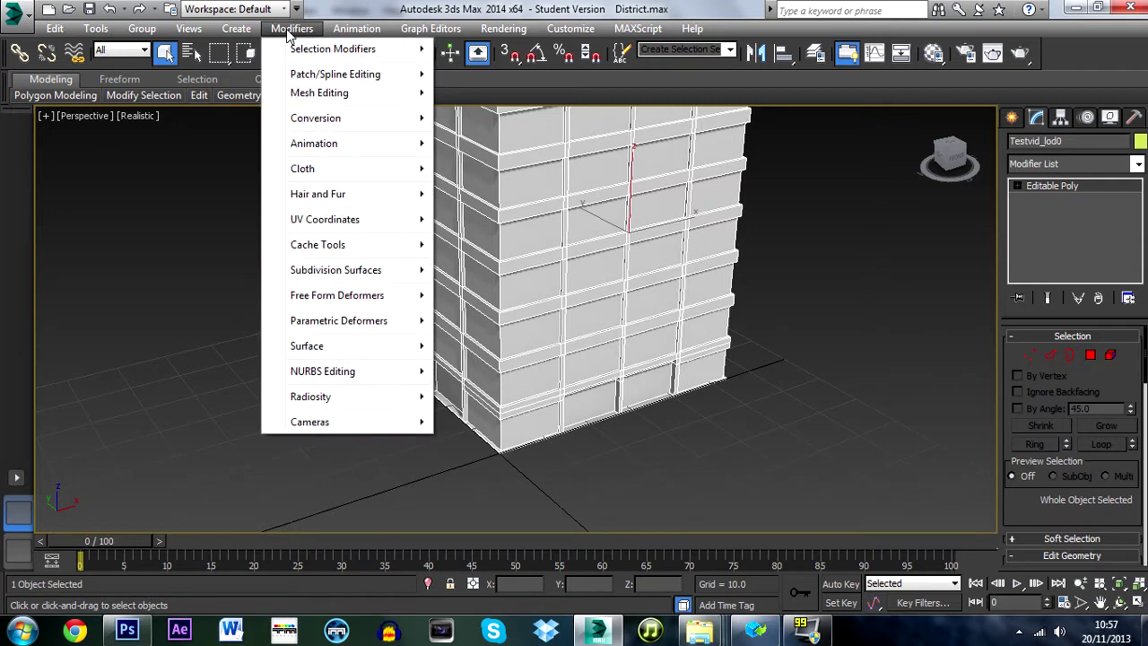
pyautogui.moveTo(320, 224)
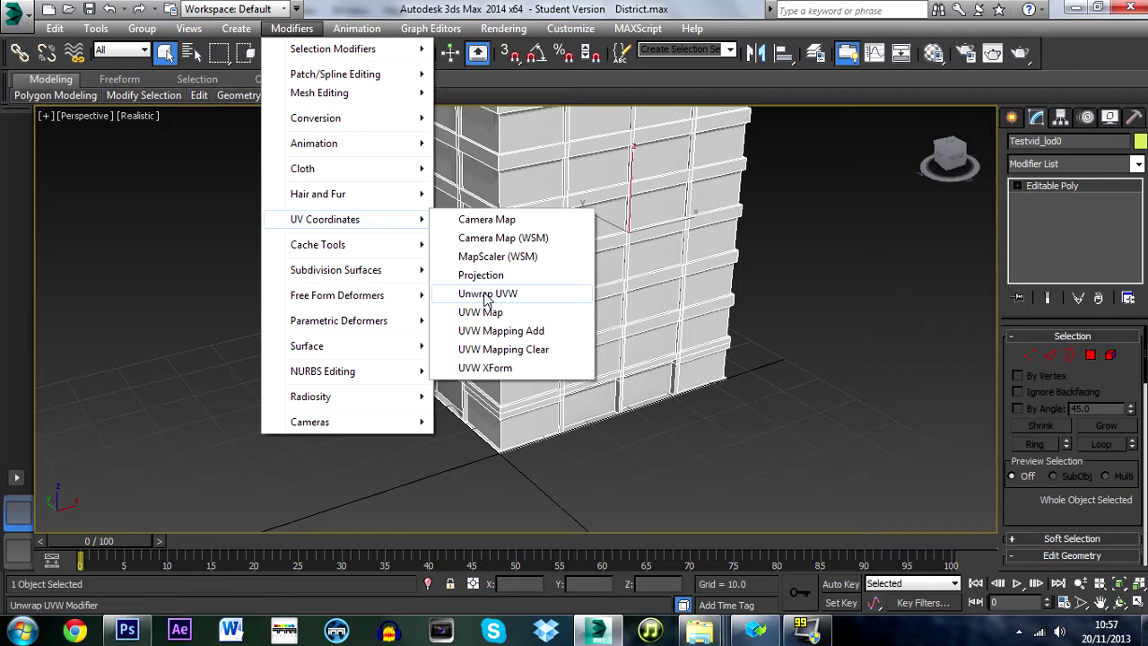
pyautogui.click(515, 300)
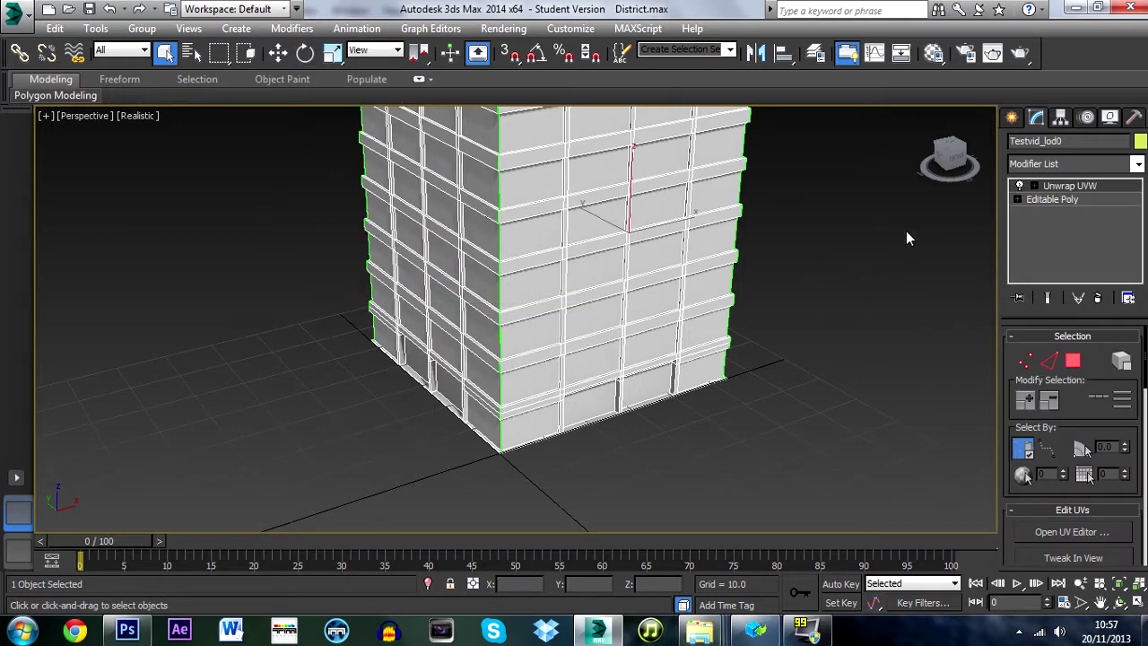
pyautogui.click(291, 28)
pyautogui.moveTo(340, 224)
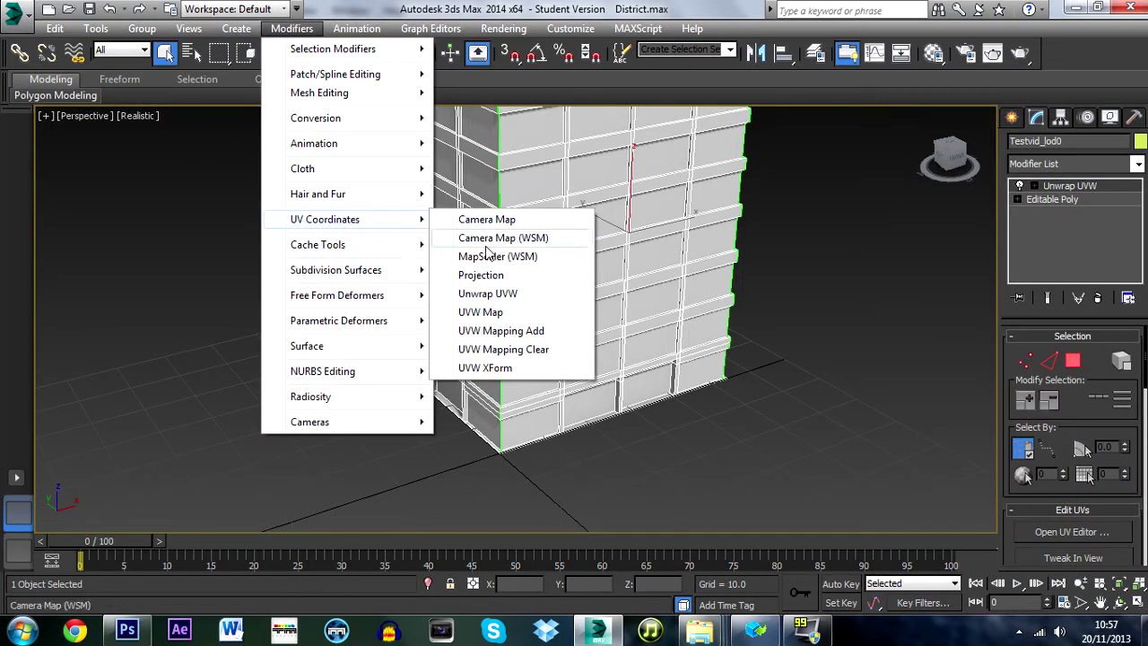
pyautogui.click(497, 296)
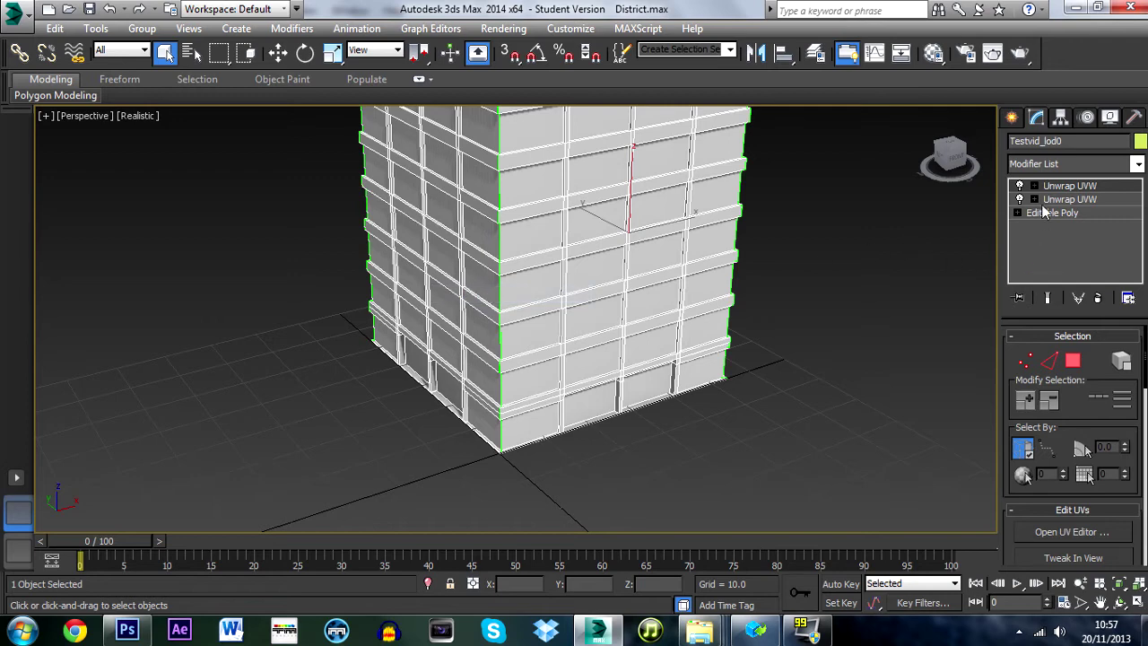
# Set the second Unwrap UVW to map channel 2, abandoning existing edits
pyautogui.scroll(-5, 1130, 386)
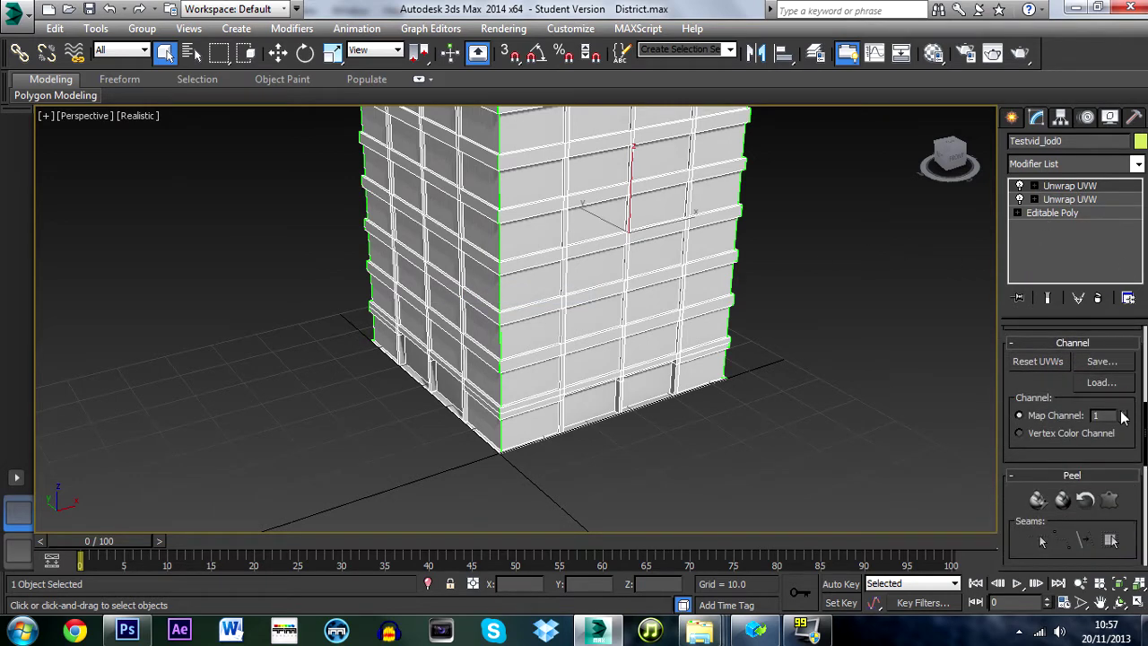
pyautogui.click(1123, 412)
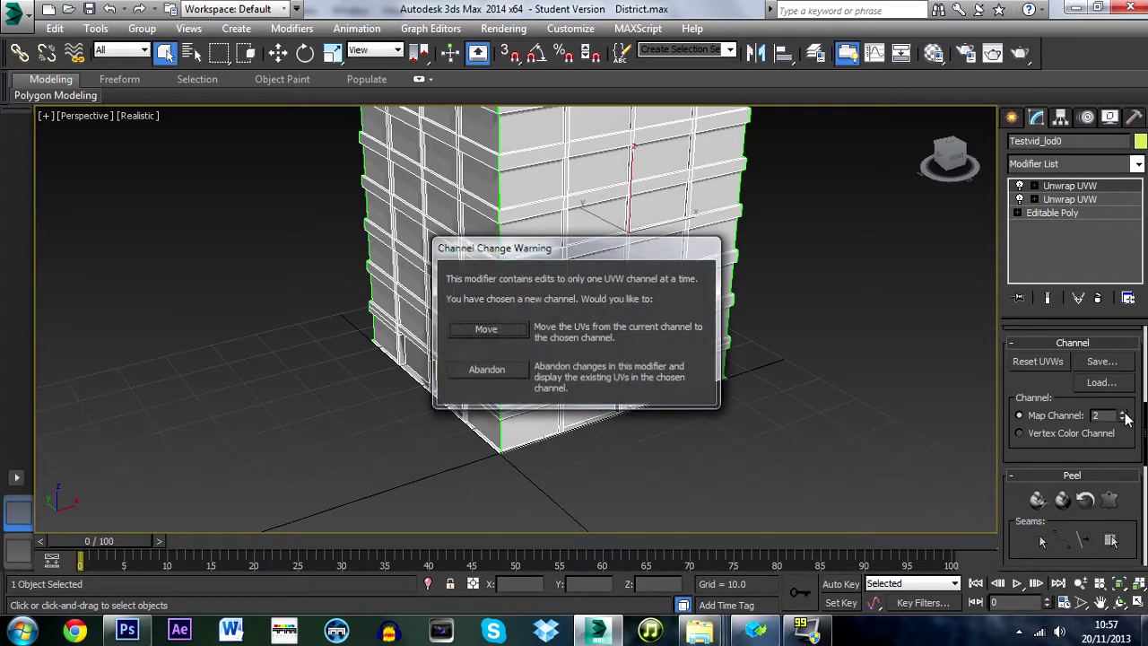
pyautogui.click(496, 370)
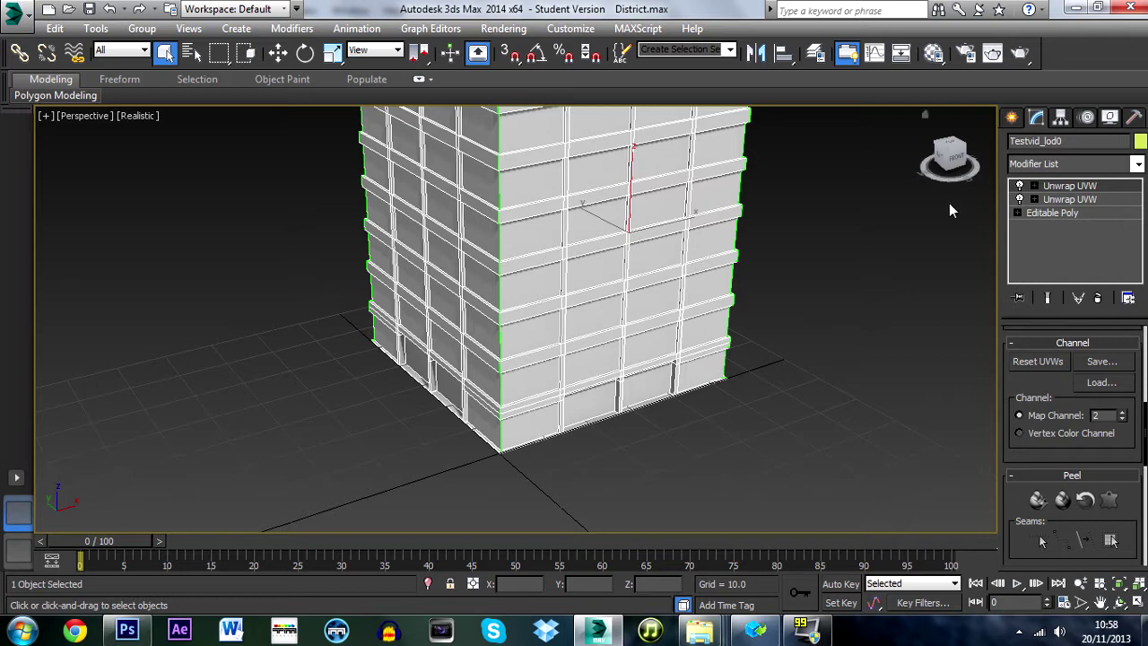
pyautogui.moveTo(951, 154); pyautogui.dragTo(959, 156)
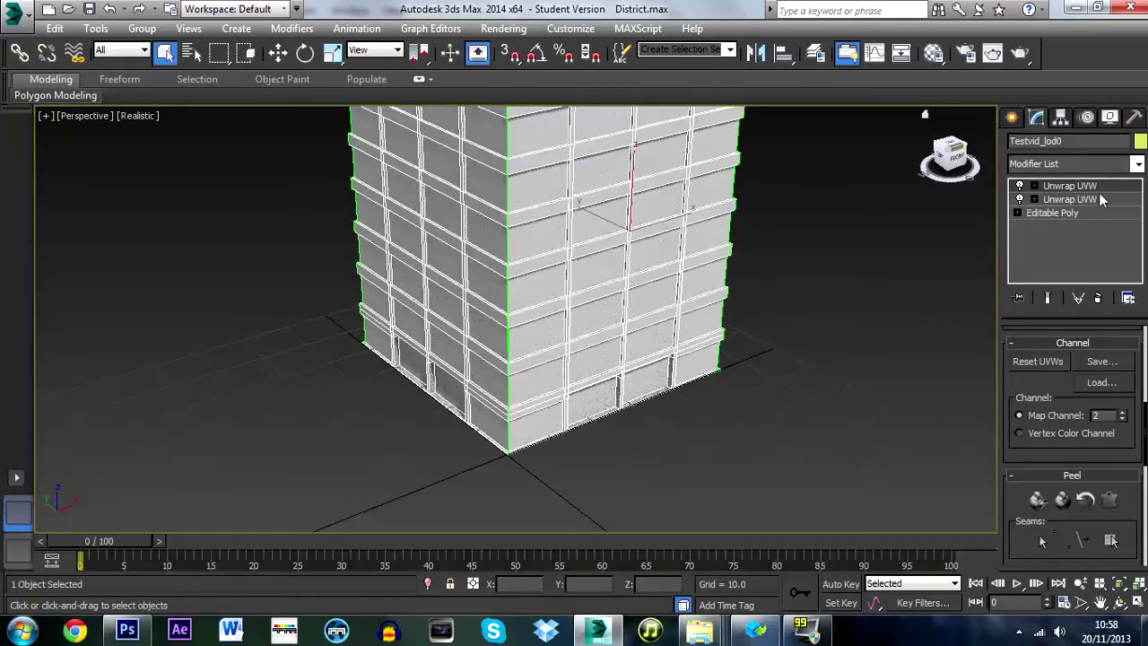
# Open the Map Channel Info window from the Utilities panel
pyautogui.click(1134, 119)
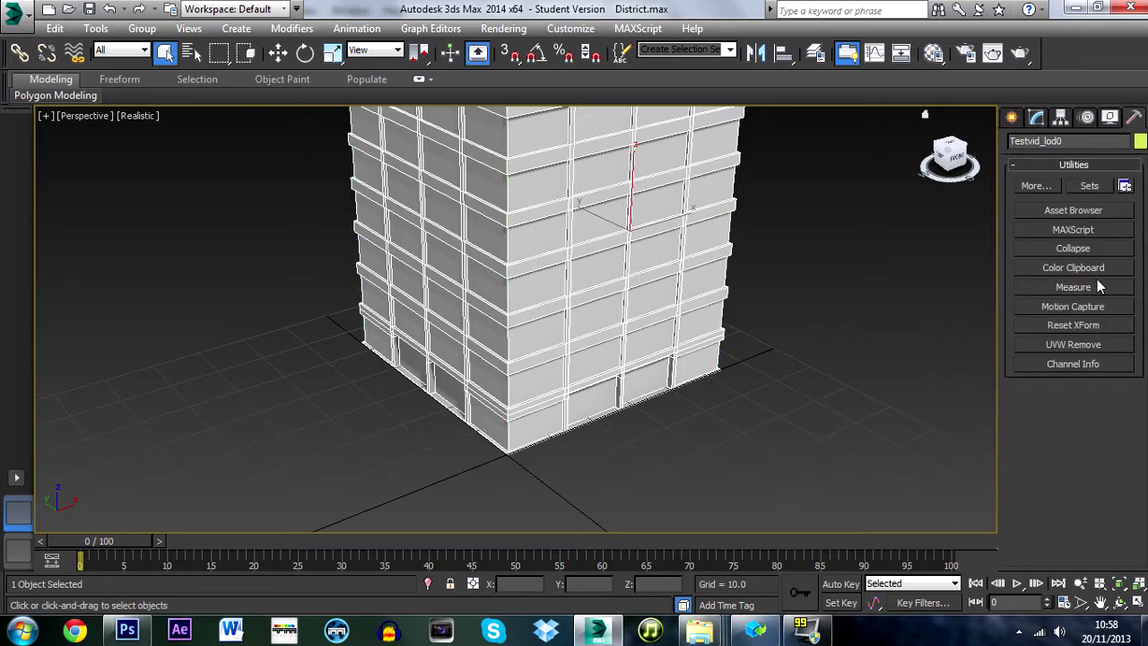
pyautogui.click(1043, 185)
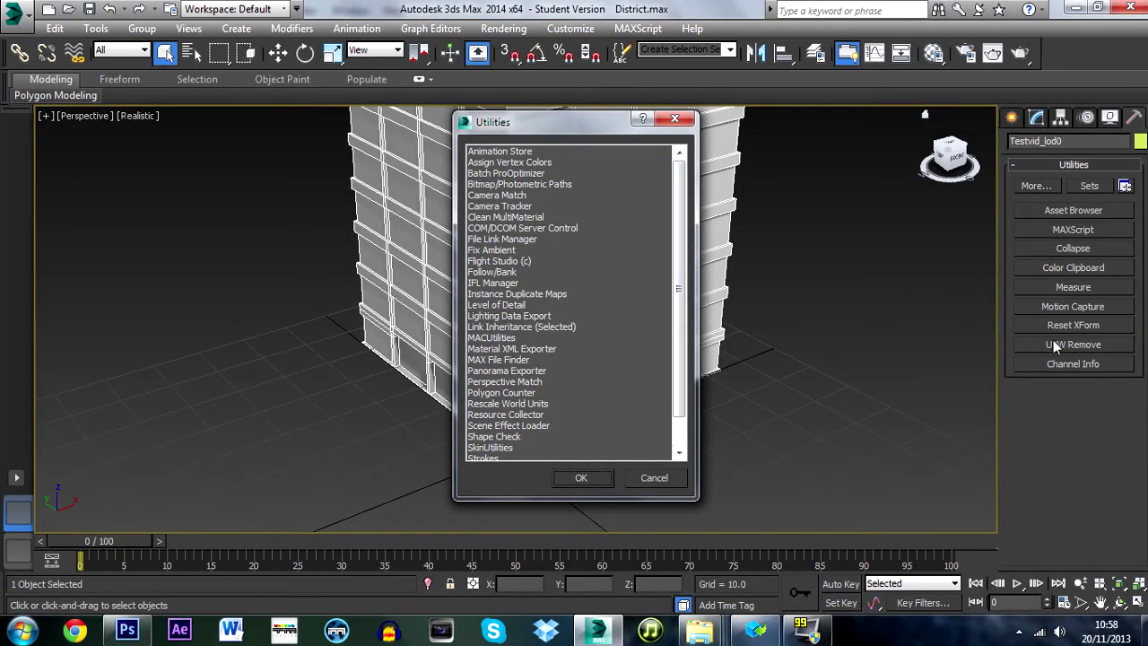
pyautogui.click(660, 481)
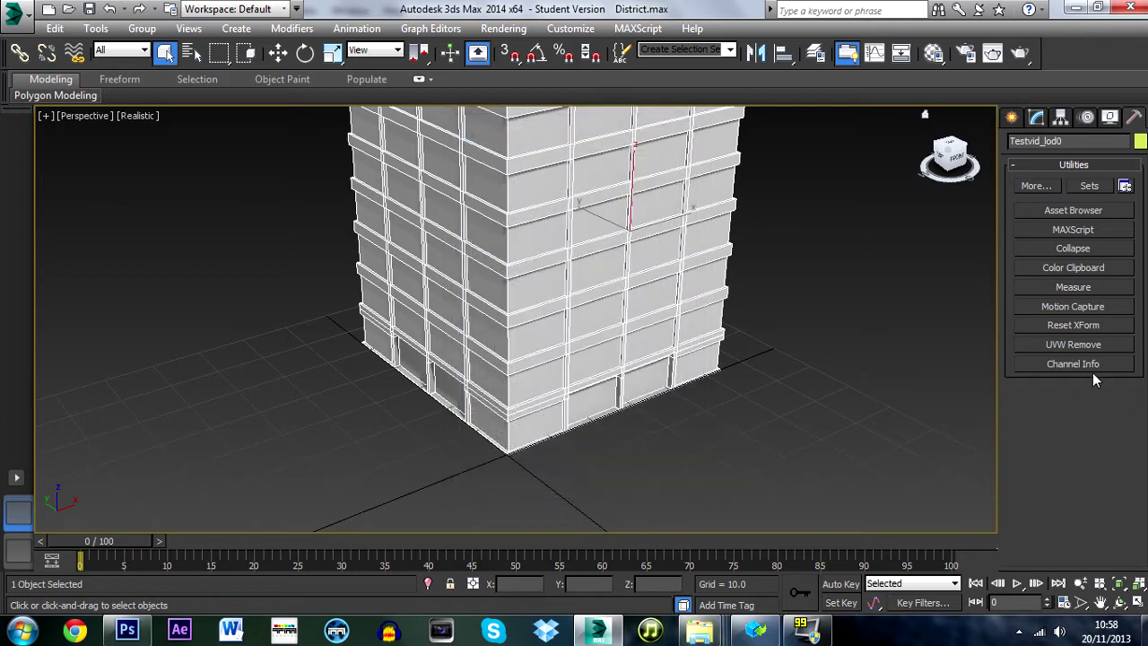
pyautogui.click(1077, 367)
pyautogui.click(1072, 419)
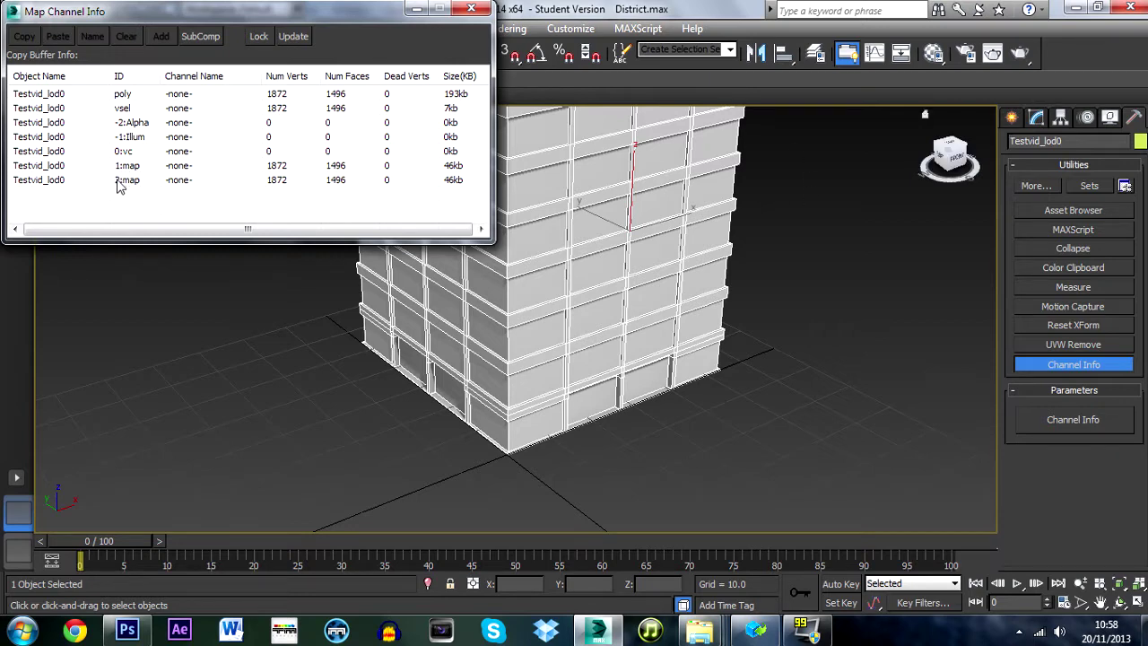
# Name map channel 1 'BaseMaterial'
pyautogui.rightClick(182, 167)
pyautogui.click(223, 215)
pyautogui.write('BaseMaterial')
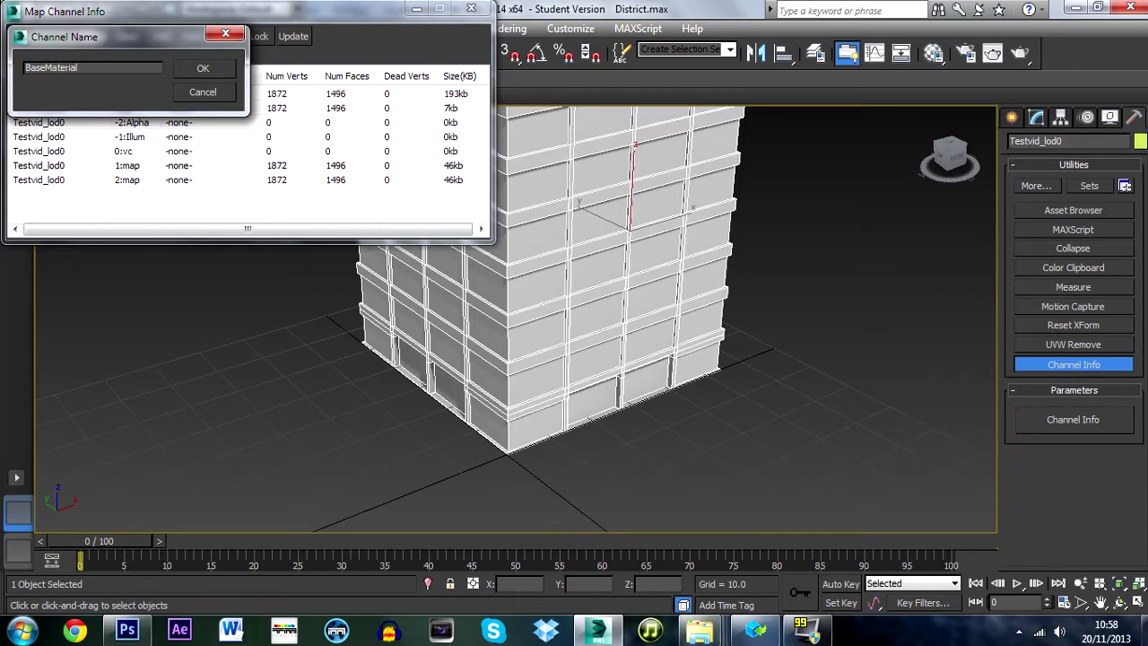
pyautogui.press('Return')
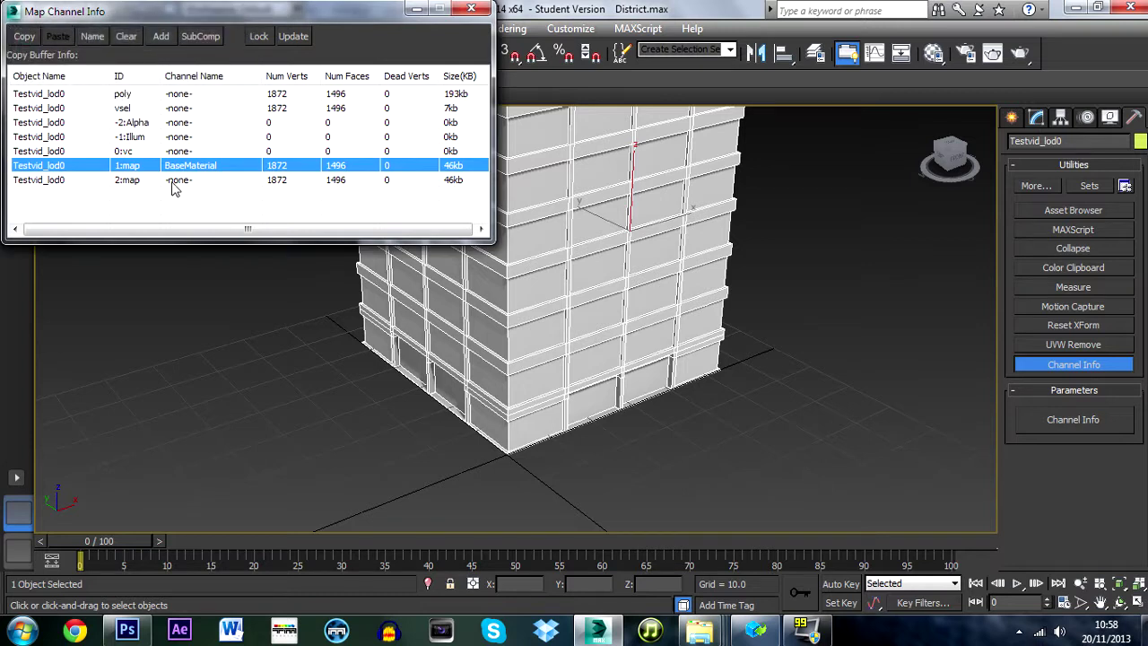
# Name map channel 2 'Lightmap' and close the Map Channel Info window
pyautogui.click(180, 183)
pyautogui.rightClick(180, 185)
pyautogui.click(219, 228)
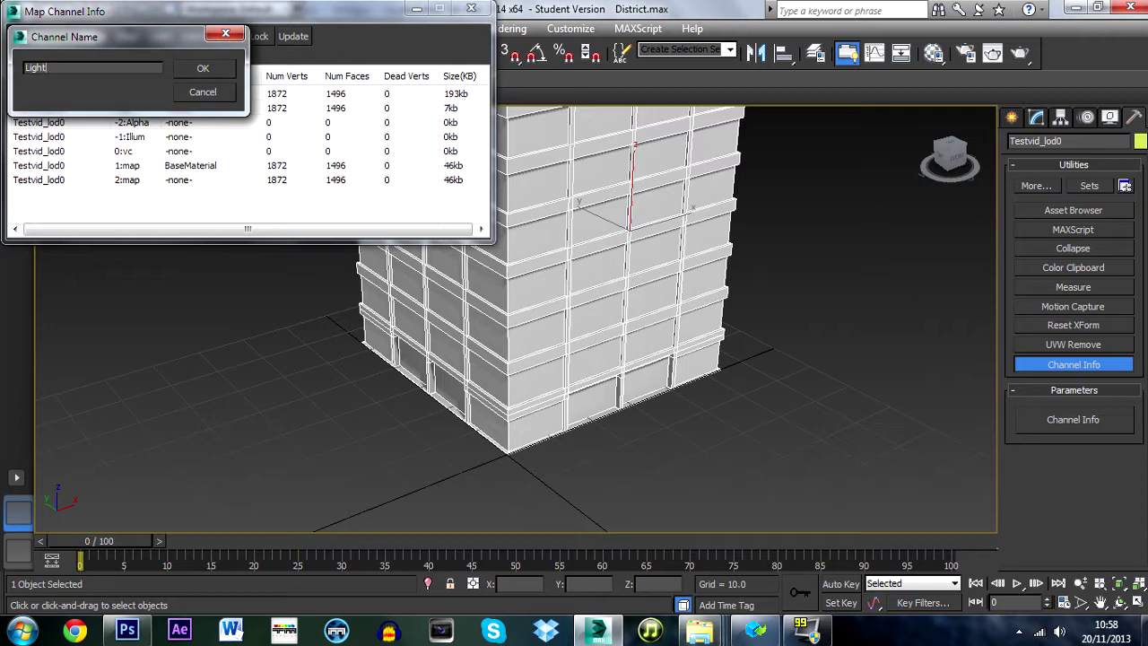
pyautogui.press('Return')
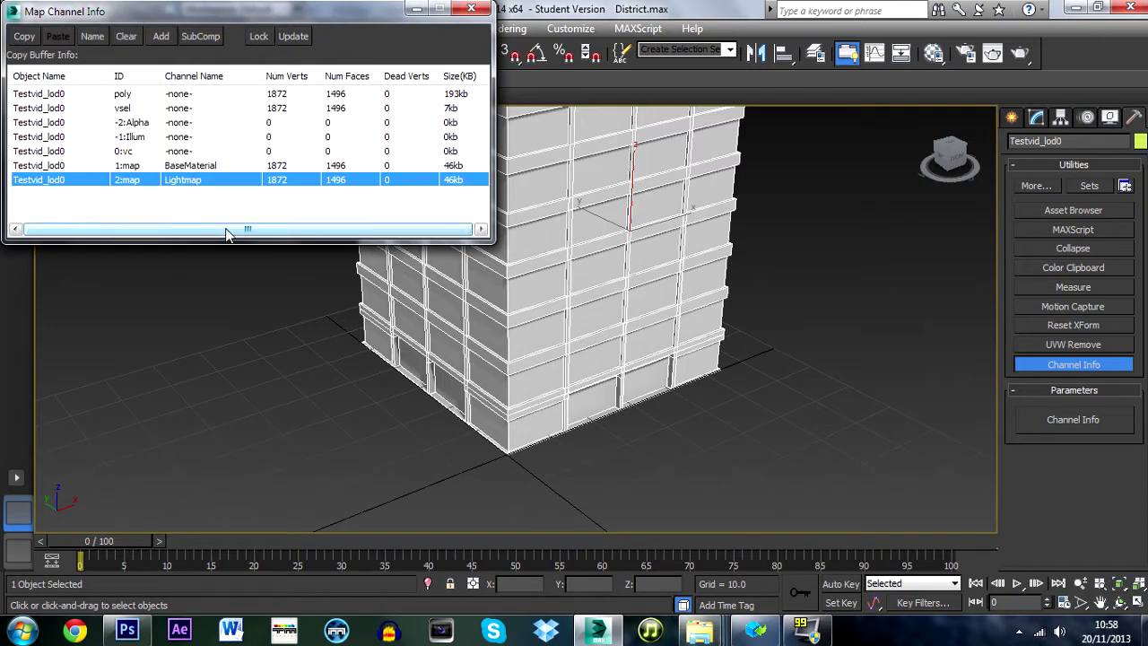
pyautogui.click(471, 8)
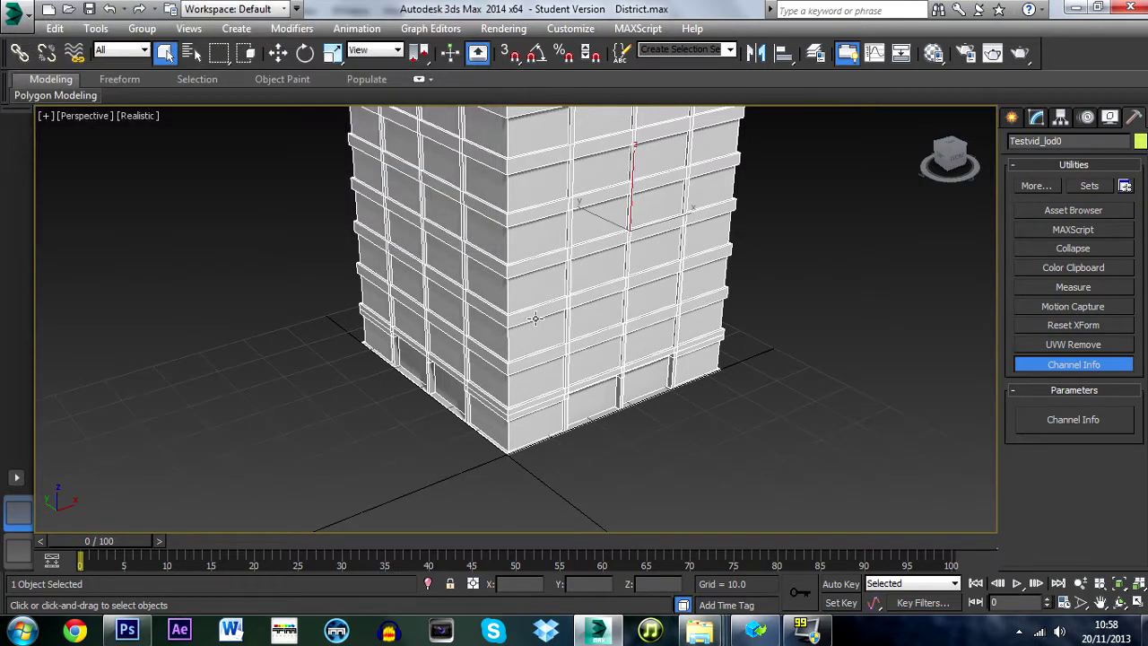
# Select an Unwrap UVW modifier and review its layout in the UV editor
pyautogui.click(1015, 124)
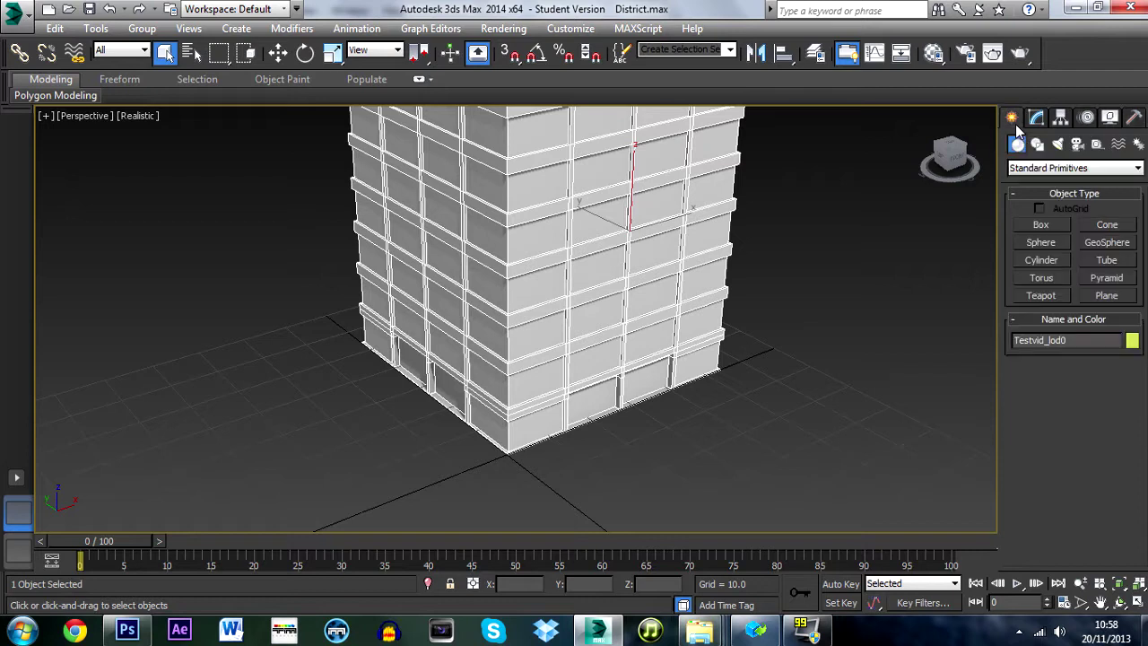
pyautogui.click(1033, 124)
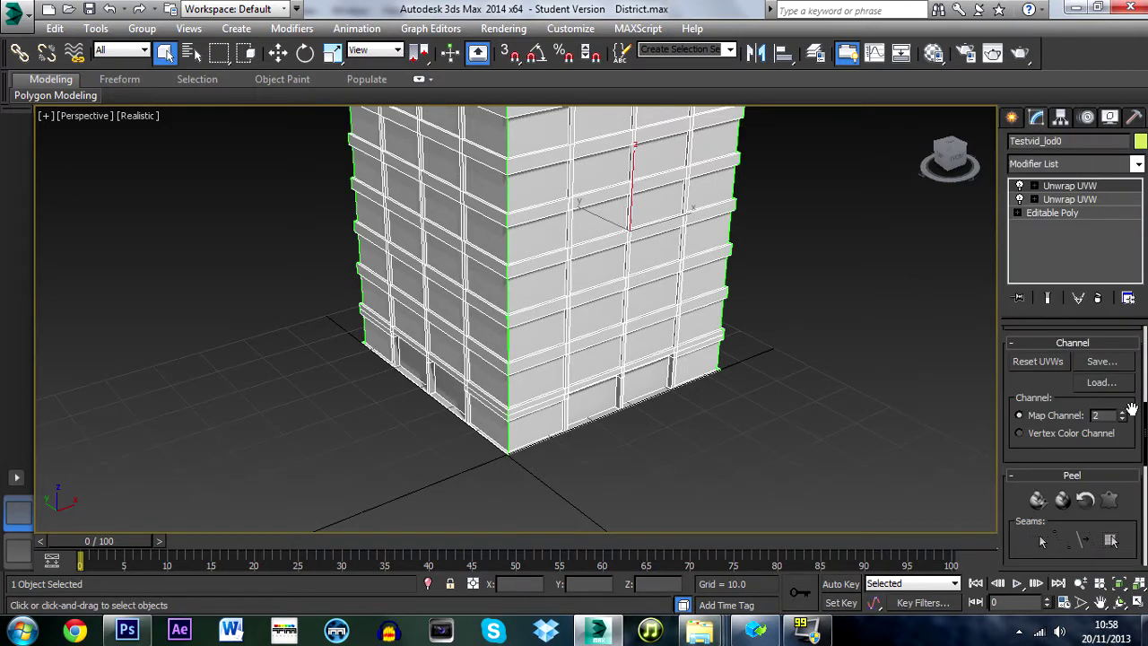
pyautogui.moveTo(1143, 422); pyautogui.dragTo(1145, 333)
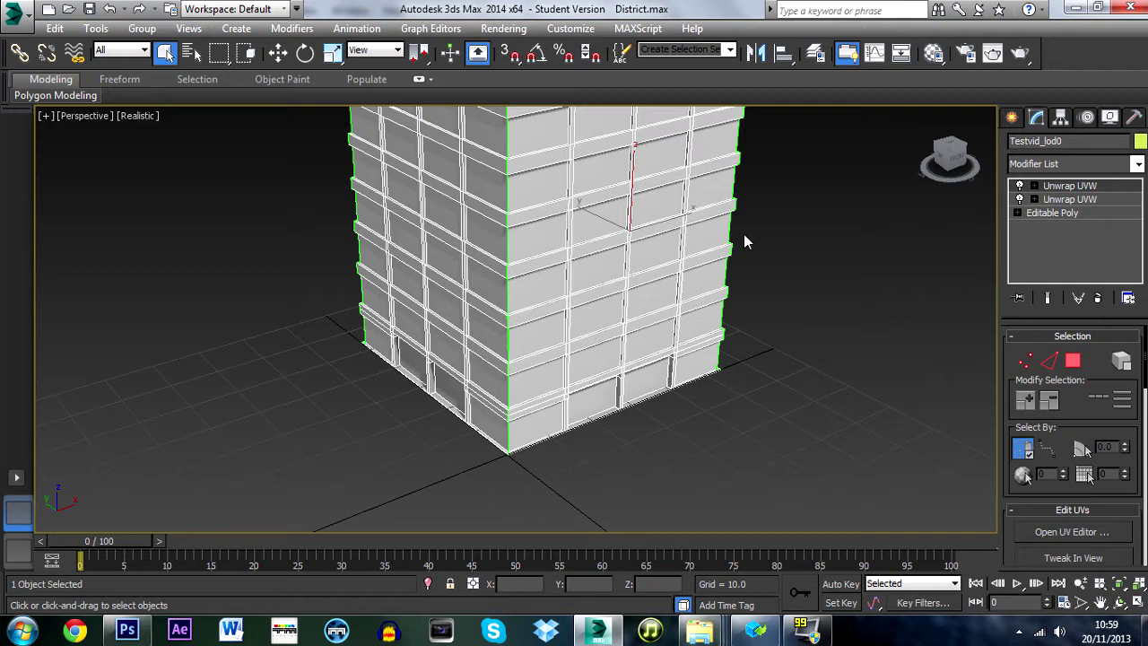
pyautogui.click(1065, 199)
pyautogui.scroll(-6, 1088, 475)
pyautogui.scroll(6, 1075, 518)
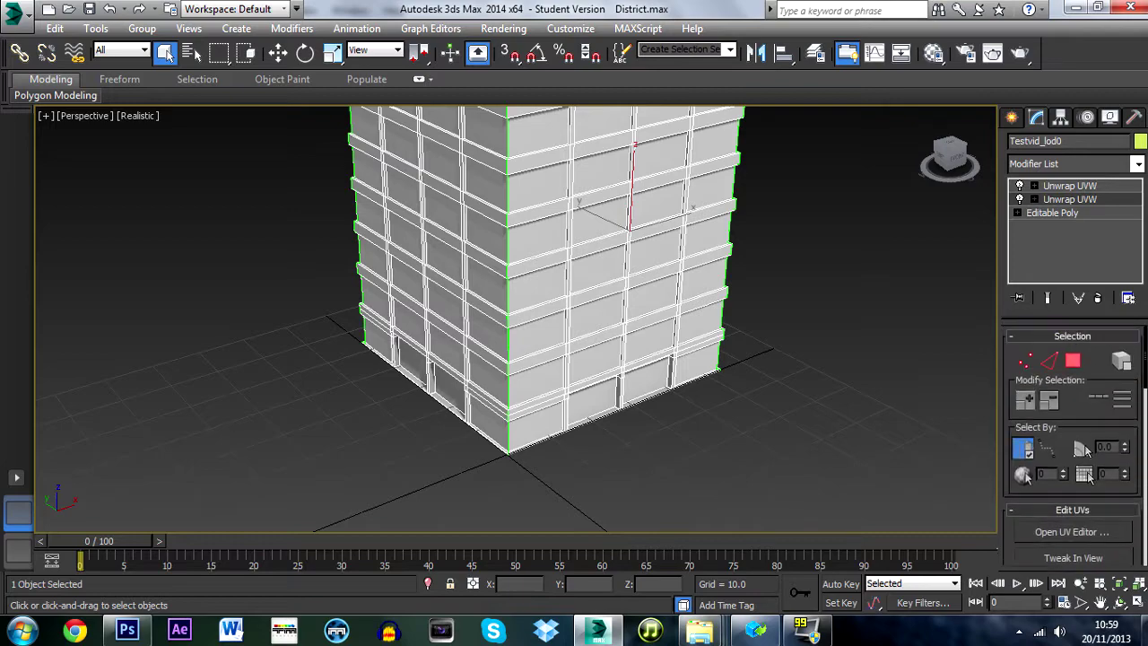
pyautogui.click(1071, 532)
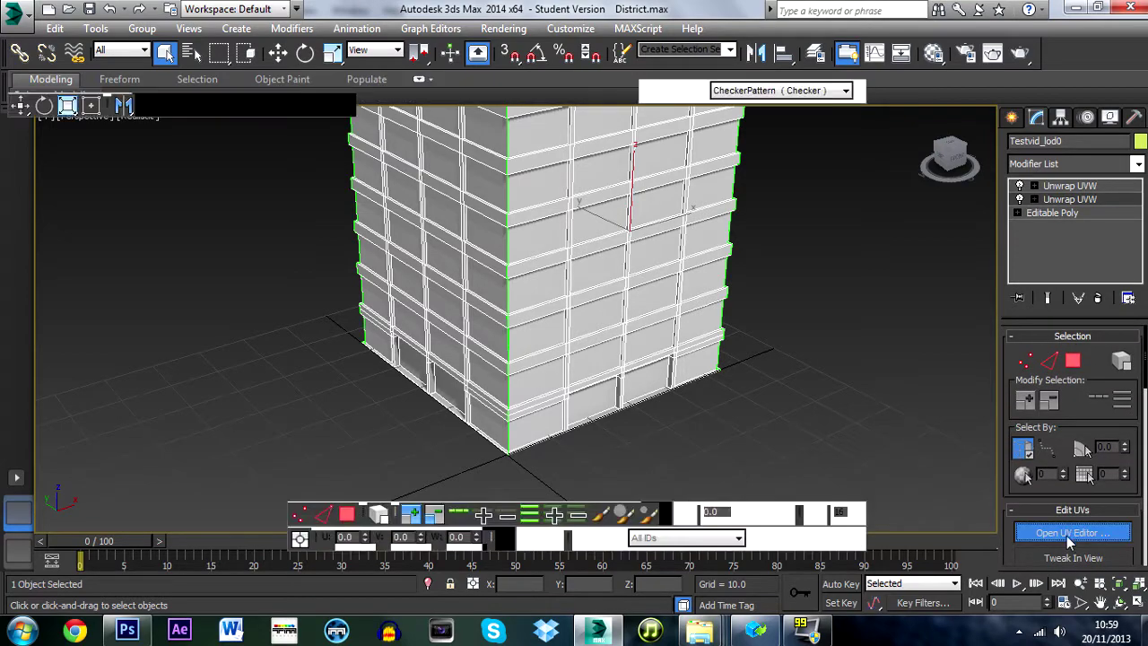
pyautogui.scroll(-3, 172, 306)
pyautogui.scroll(1, 198, 319)
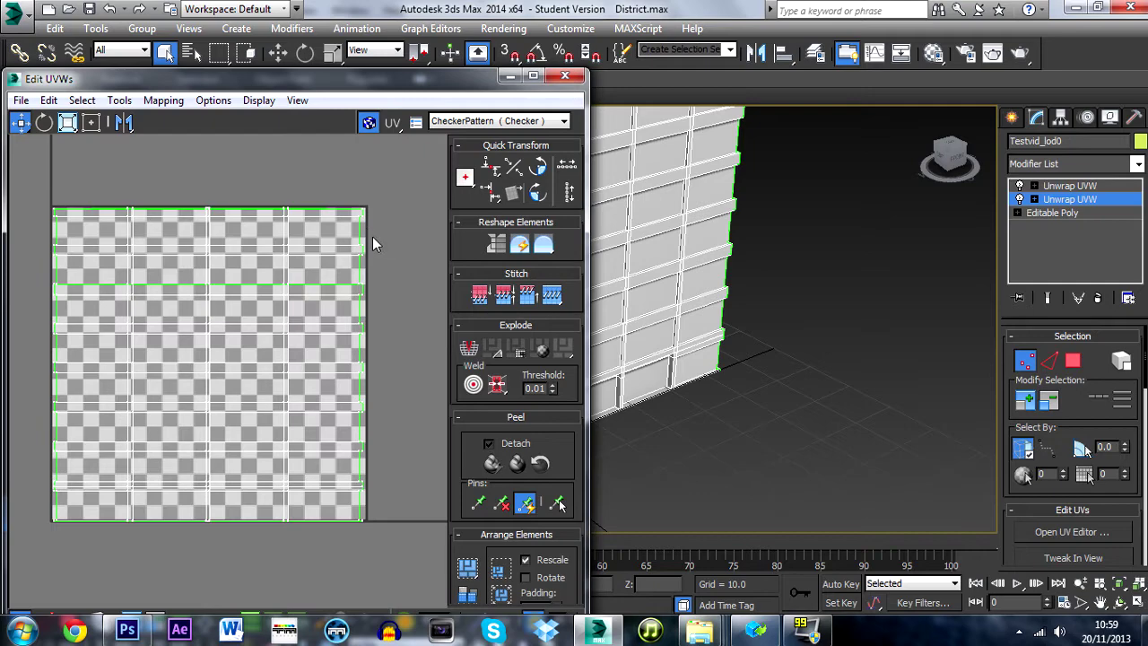
pyautogui.click(565, 75)
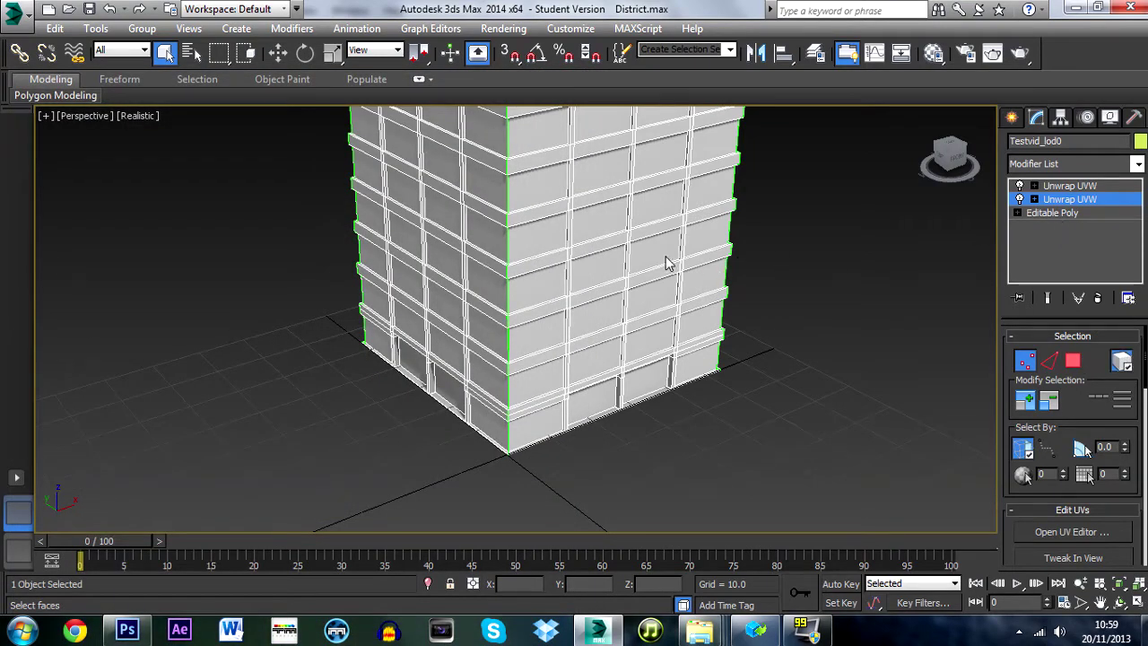
# In Polygon mode, select the building's right face and view its UVs
pyautogui.press('3')
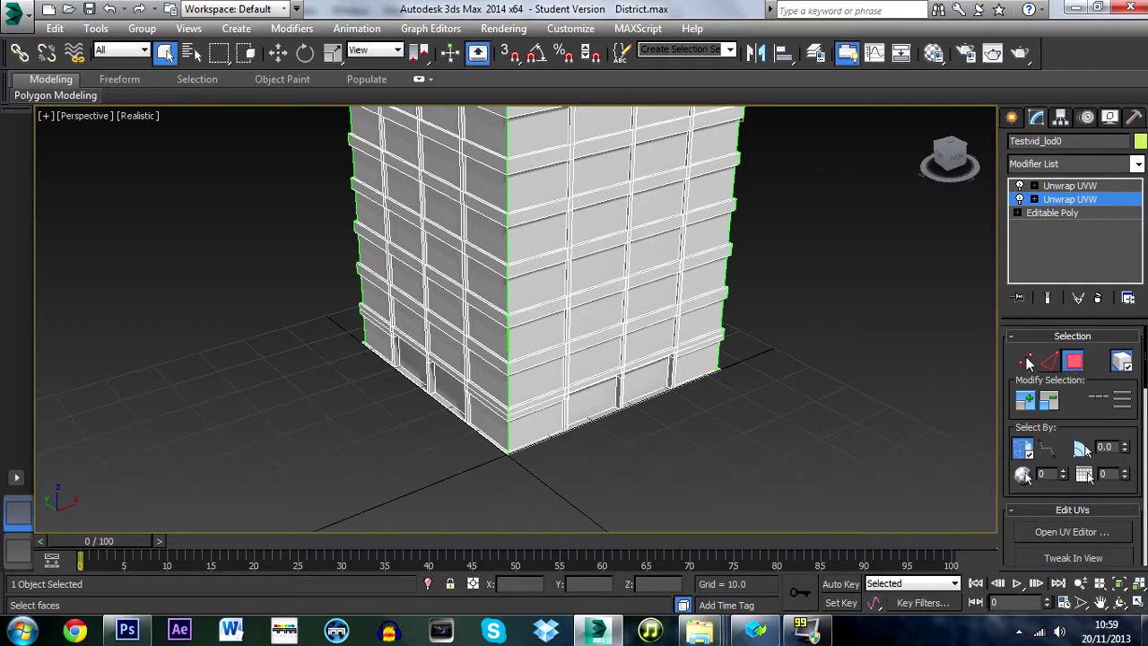
pyautogui.click(655, 253)
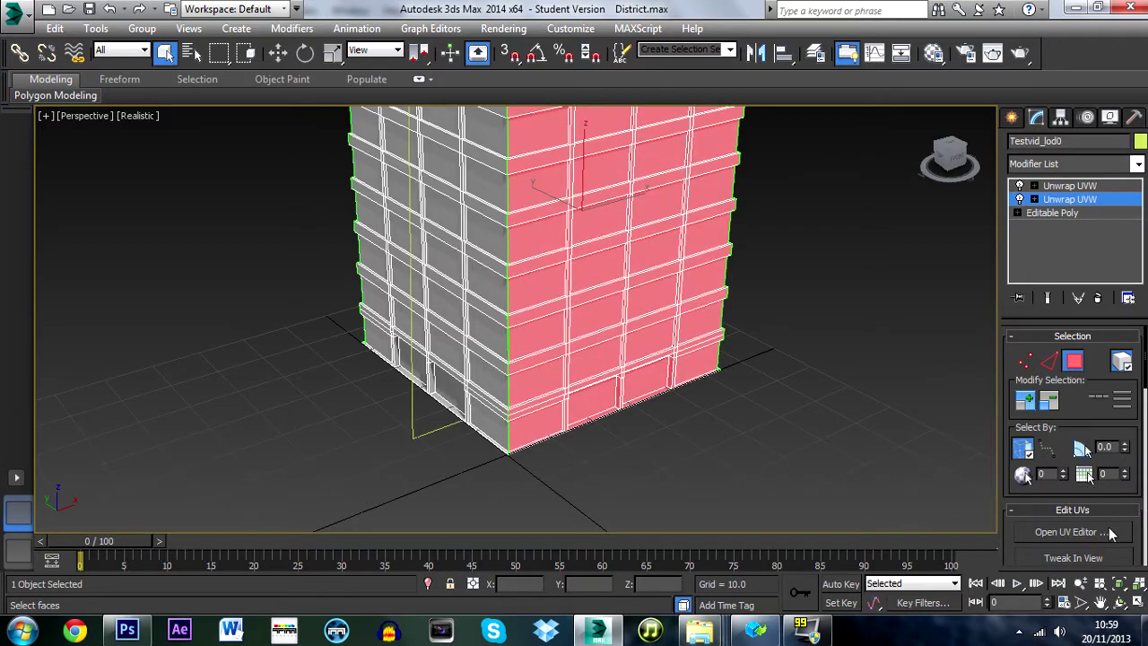
pyautogui.click(1081, 531)
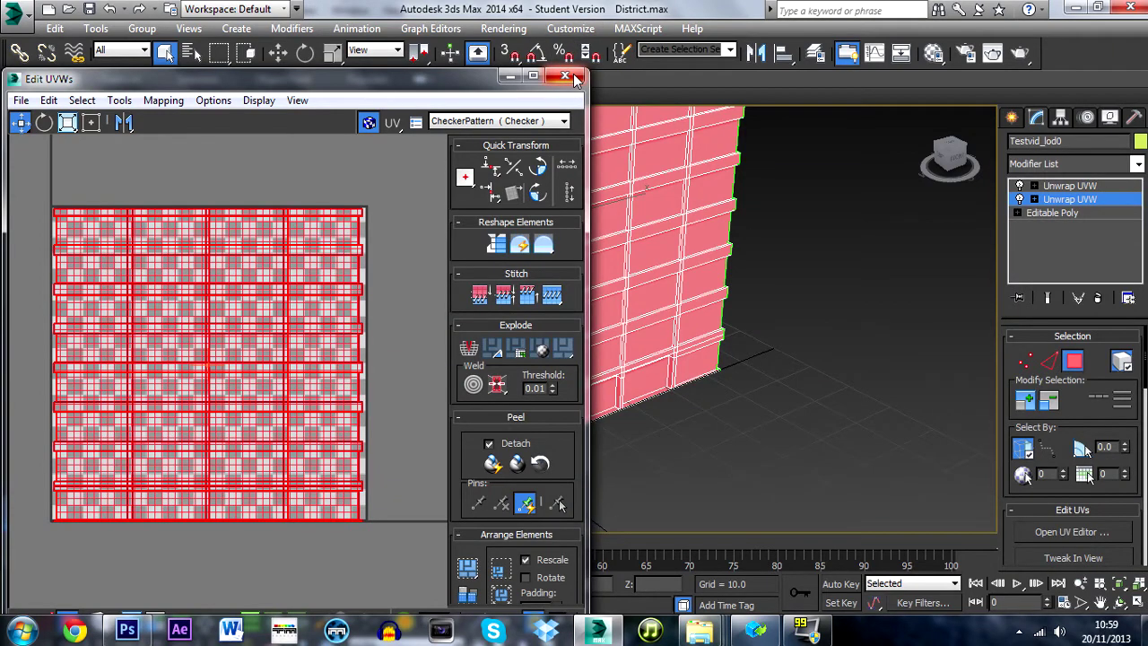
pyautogui.click(565, 76)
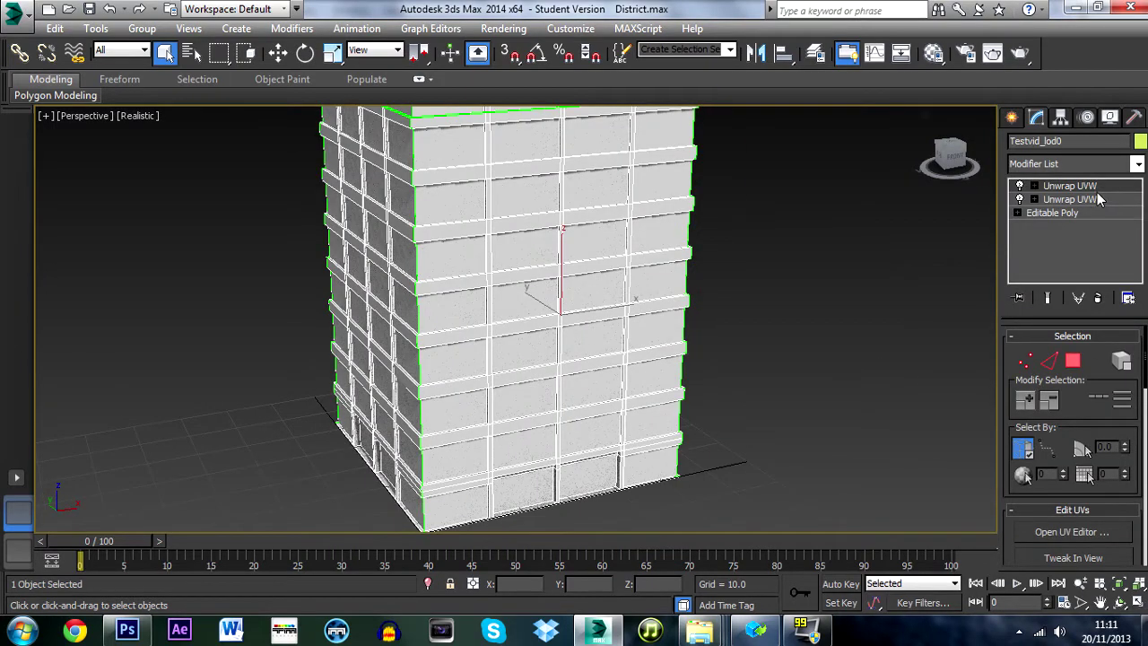
# Open the upper unwrap's UV editor and convert the selected edges to polygons
pyautogui.scroll(-5, 1086, 476)
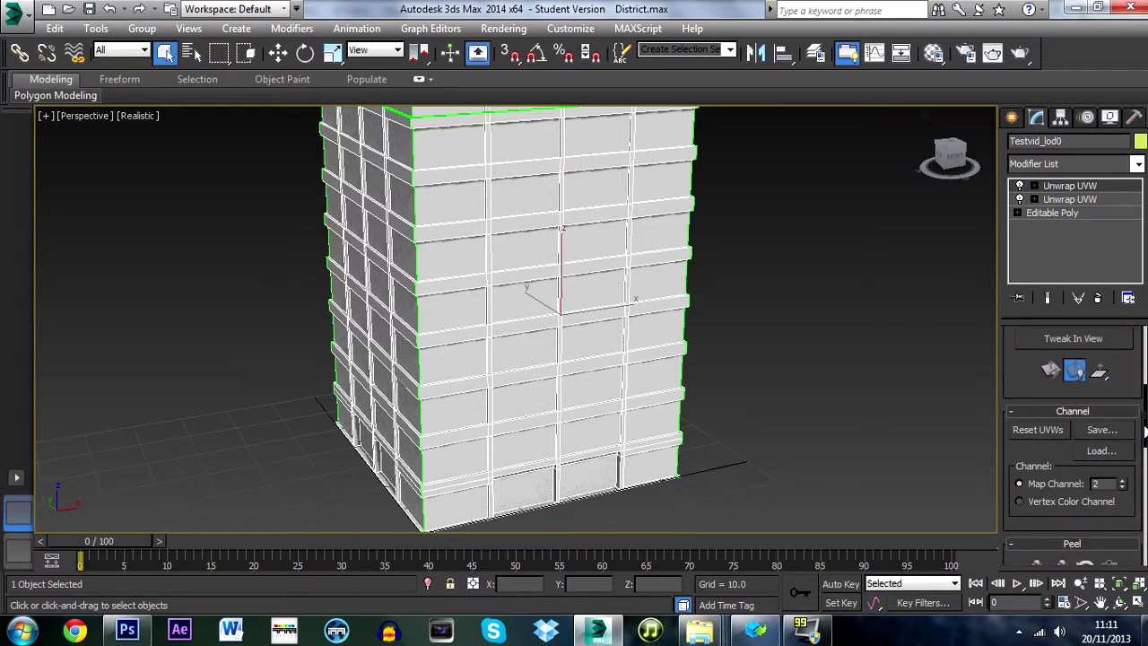
pyautogui.scroll(5, 1139, 429)
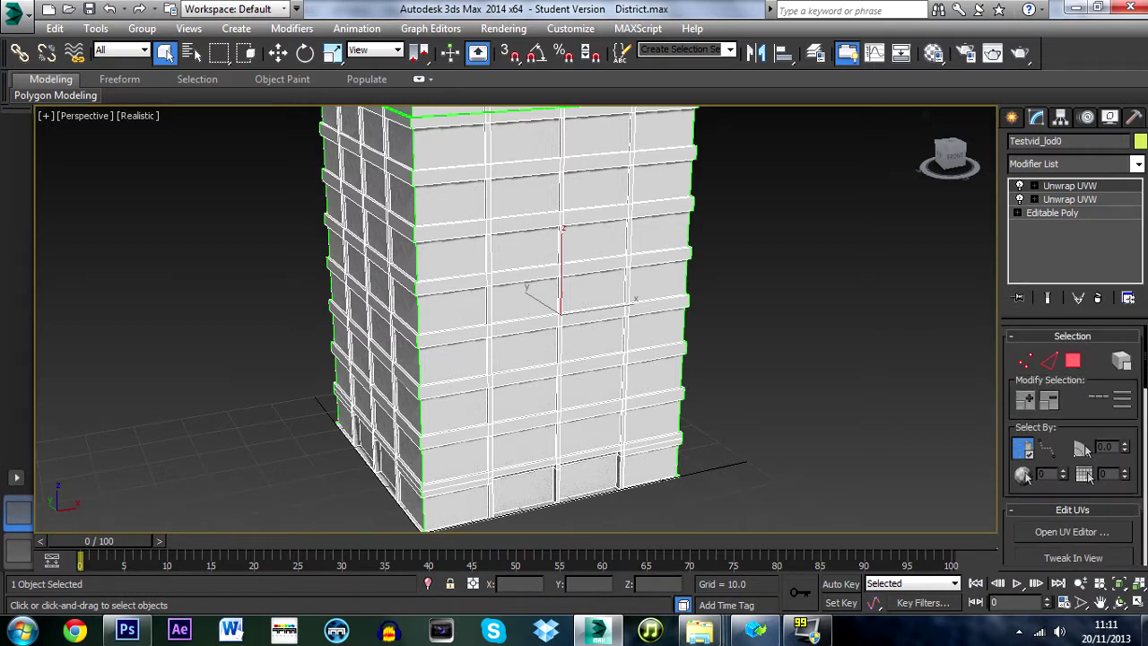
pyautogui.click(1072, 533)
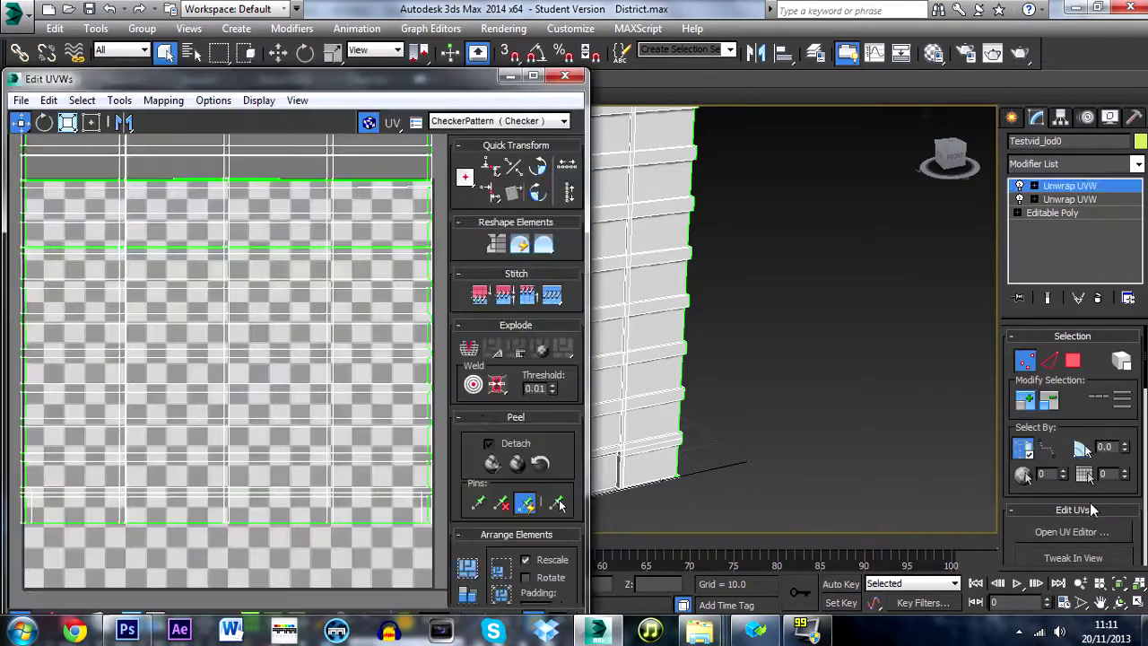
pyautogui.click(82, 101)
pyautogui.click(131, 176)
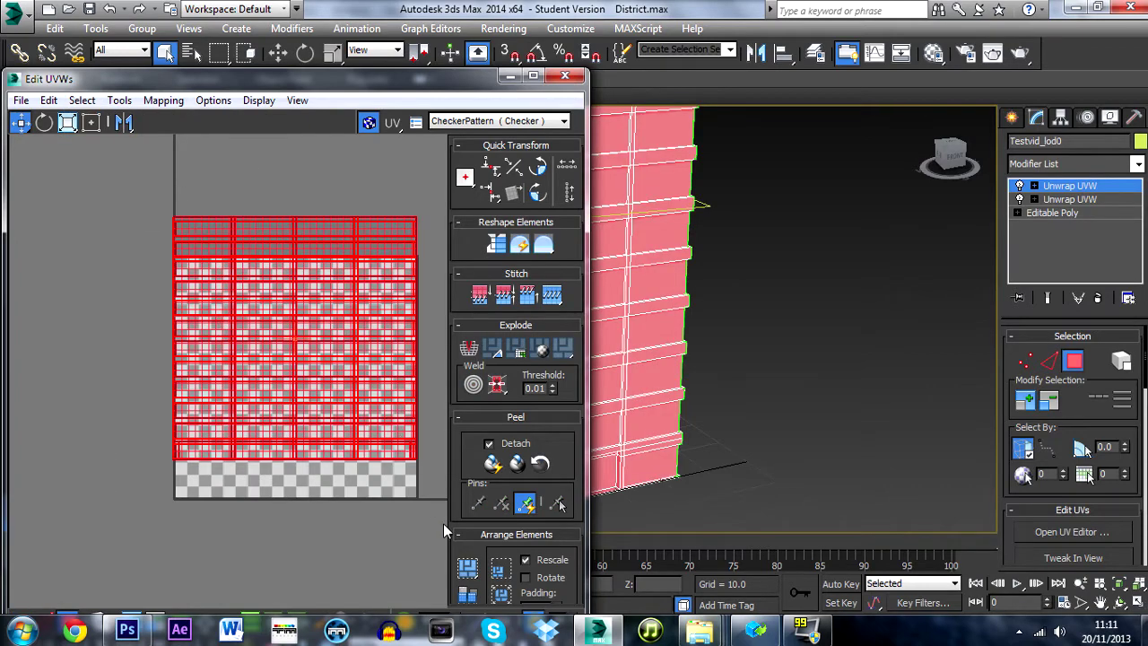
# Move the UV island down, shrink it slightly, and close the editor
pyautogui.moveTo(285, 326); pyautogui.dragTo(285, 366)
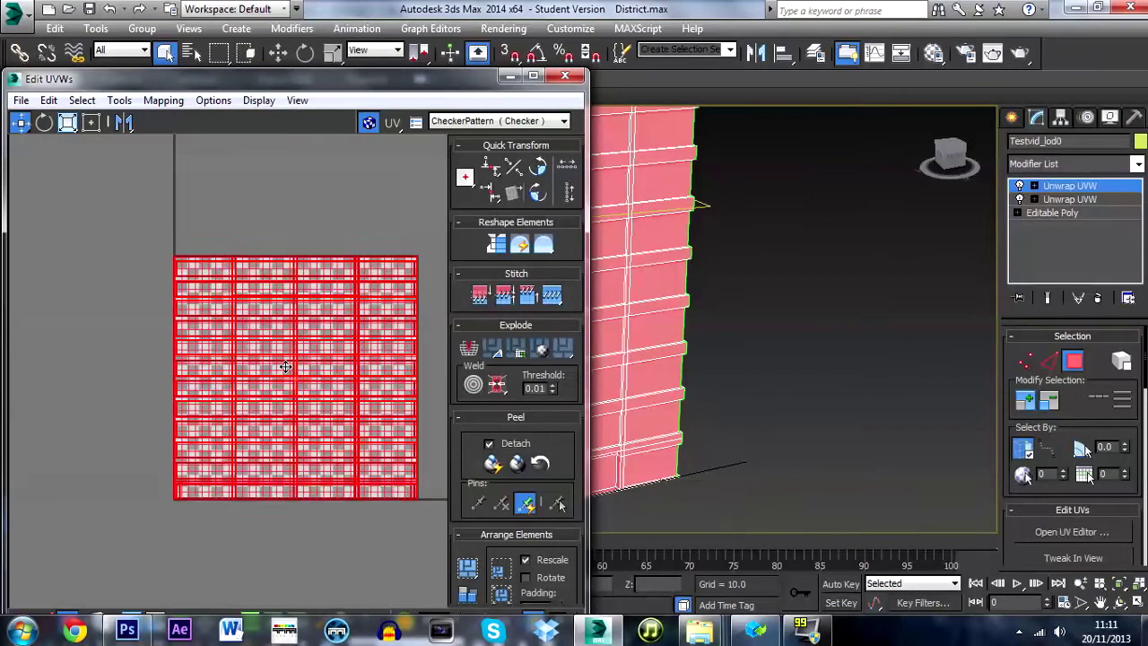
pyautogui.click(67, 124)
pyautogui.moveTo(331, 359); pyautogui.dragTo(328, 370)
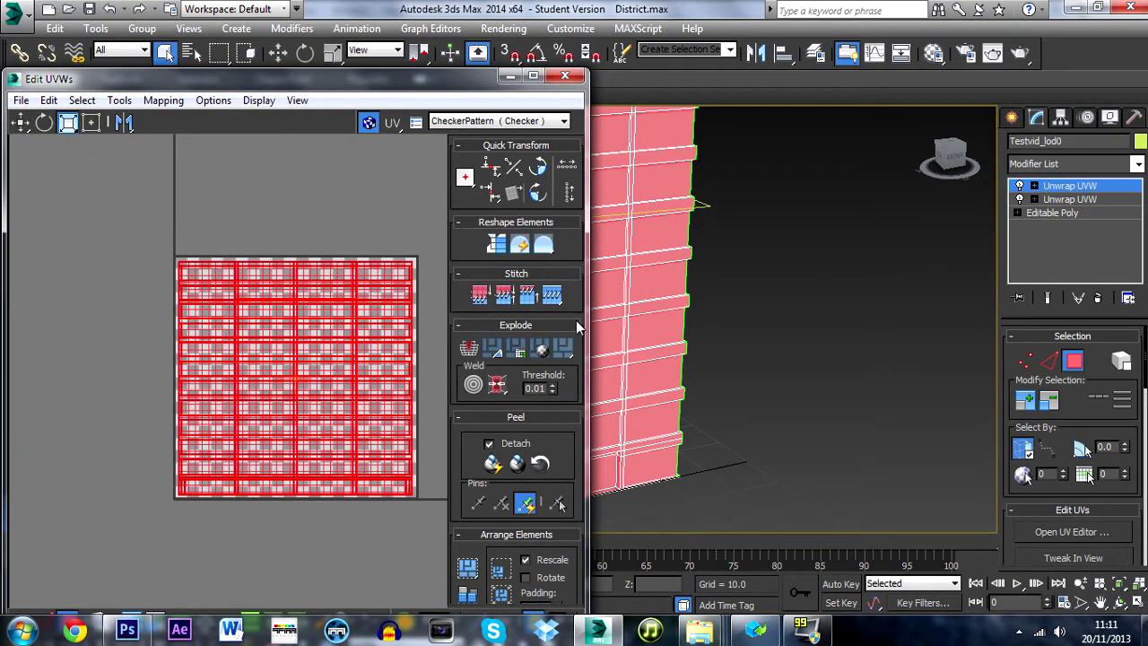
pyautogui.click(565, 76)
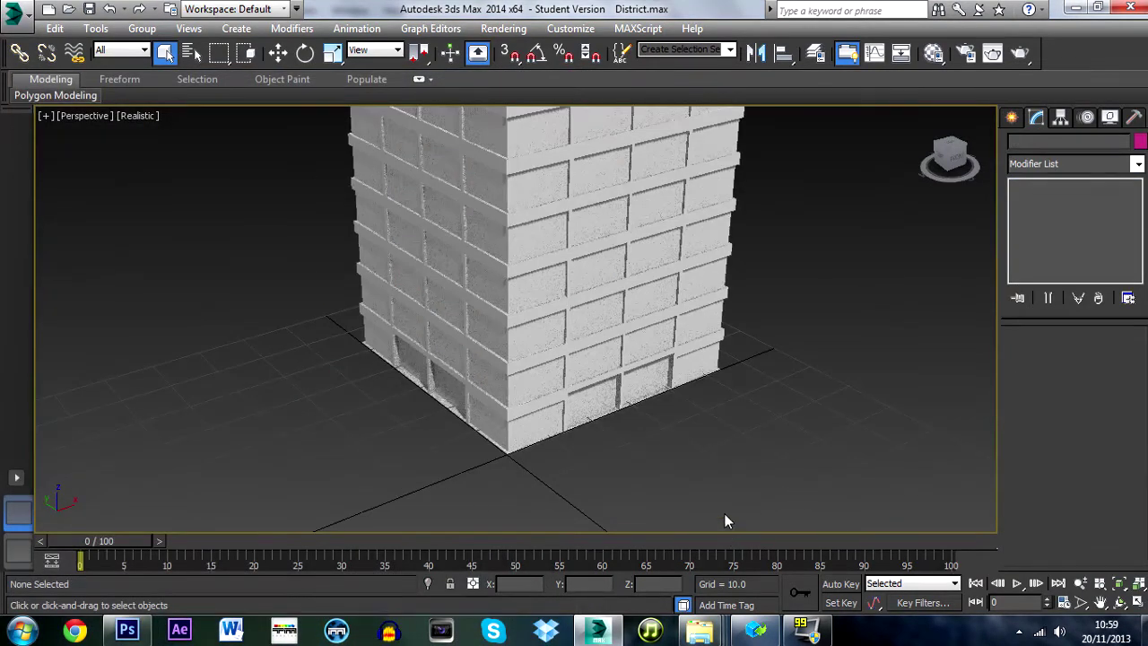
pyautogui.click(614, 298)
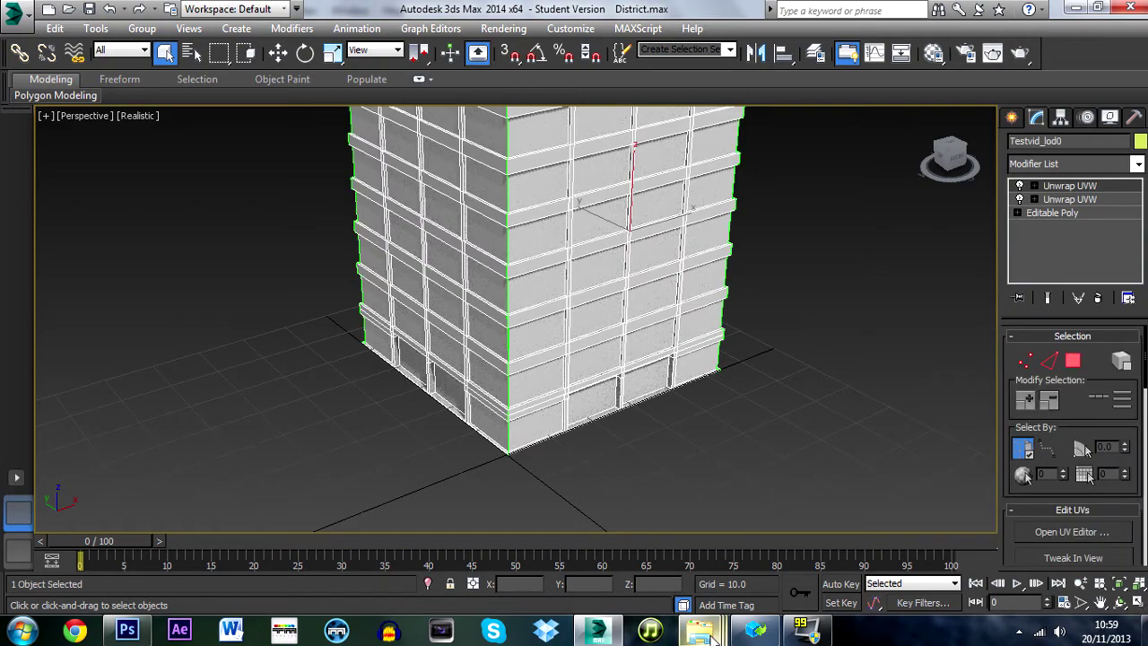
# Drag the skyscraper3 PNG from Explorer onto the tower to apply its blue window texture
pyautogui.moveTo(713, 634)
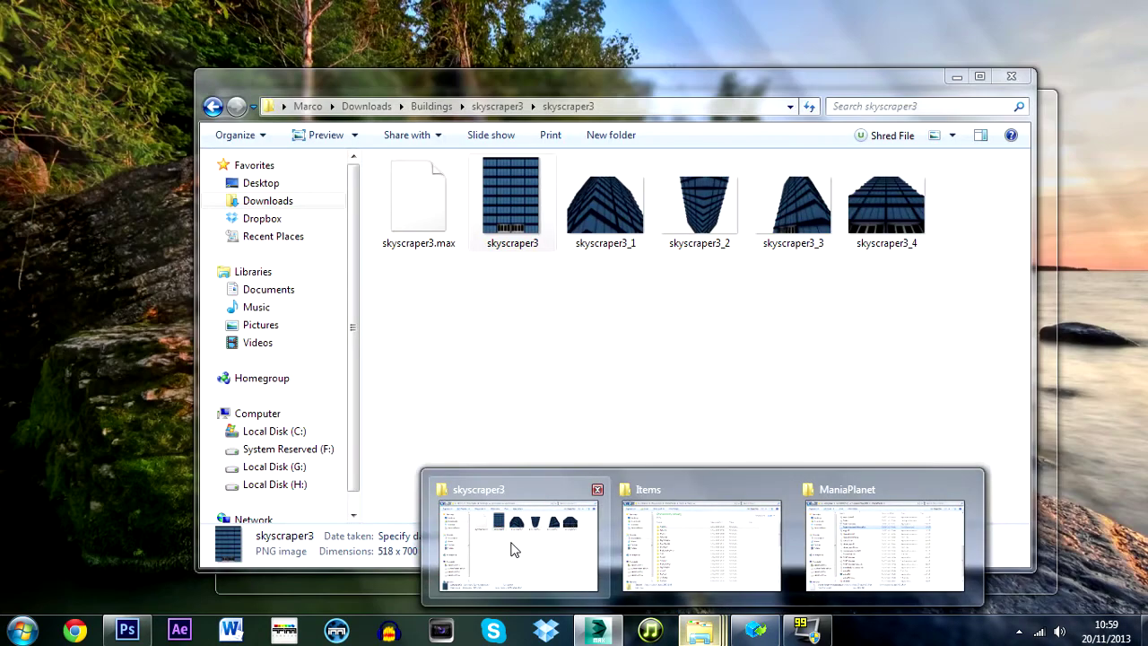
pyautogui.click(512, 546)
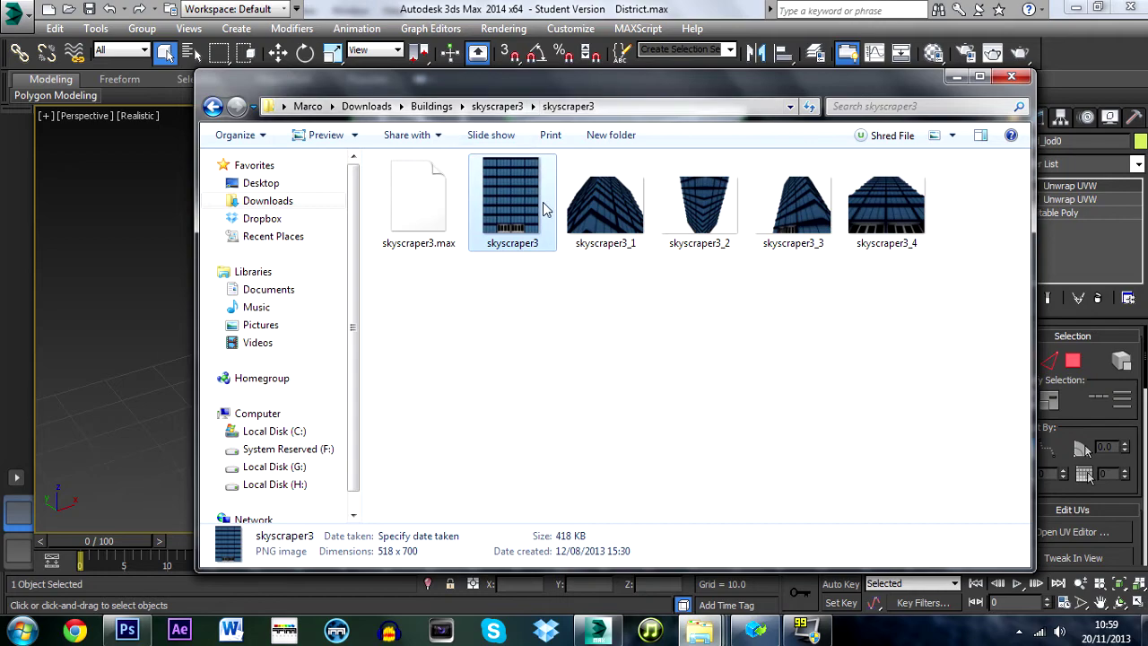
pyautogui.moveTo(546, 77); pyautogui.dragTo(854, 248)
pyautogui.moveTo(657, 189); pyautogui.dragTo(589, 163)
pyautogui.click(800, 206)
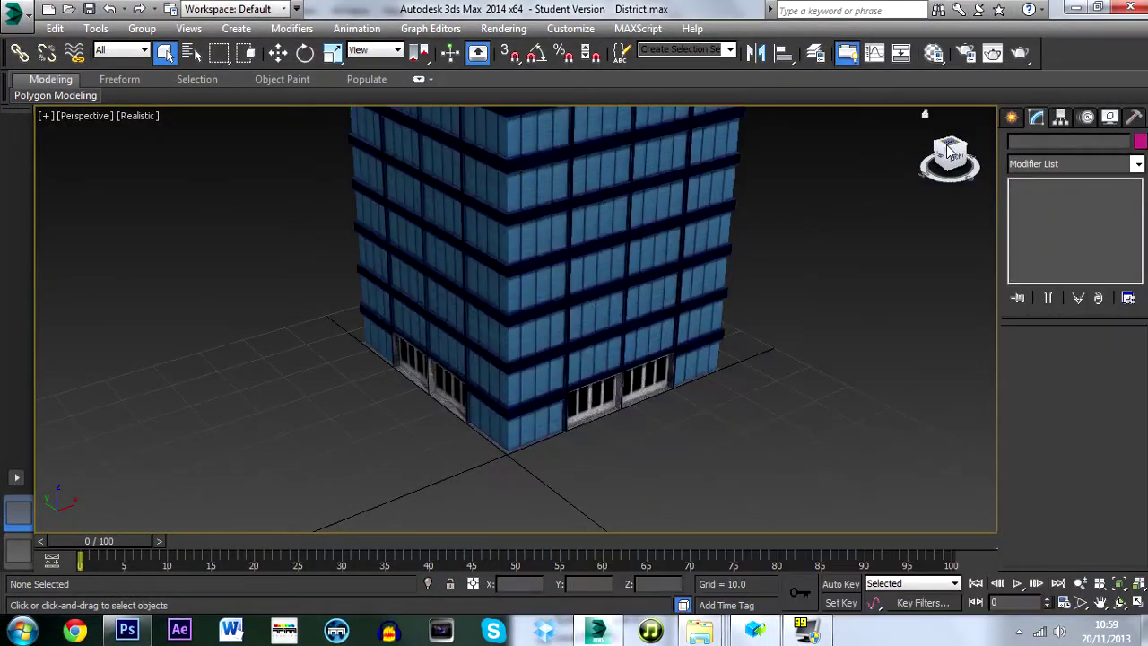
# Check the textured tower's UVs in Edit UVWs, close it, and open the Rendering menu
pyautogui.moveTo(943, 152)
pyautogui.mouseDown()
pyautogui.moveTo(933, 164)
pyautogui.moveTo(944, 170)
pyautogui.moveTo(949, 155)
pyautogui.mouseUp()
pyautogui.click(645, 230)
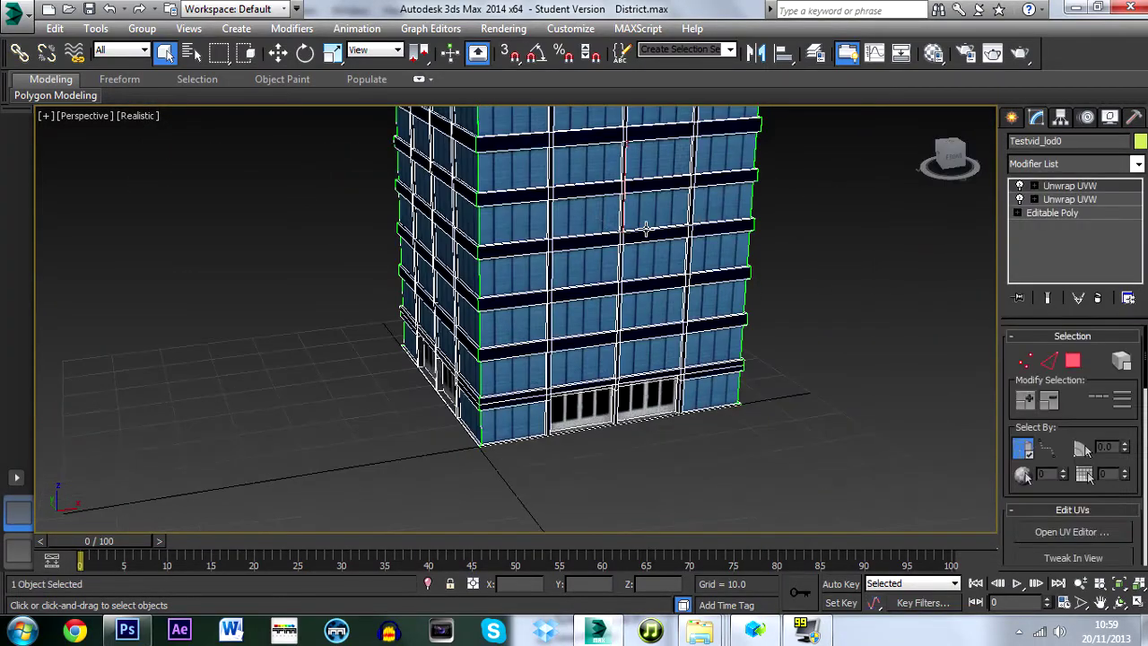
pyautogui.click(1084, 533)
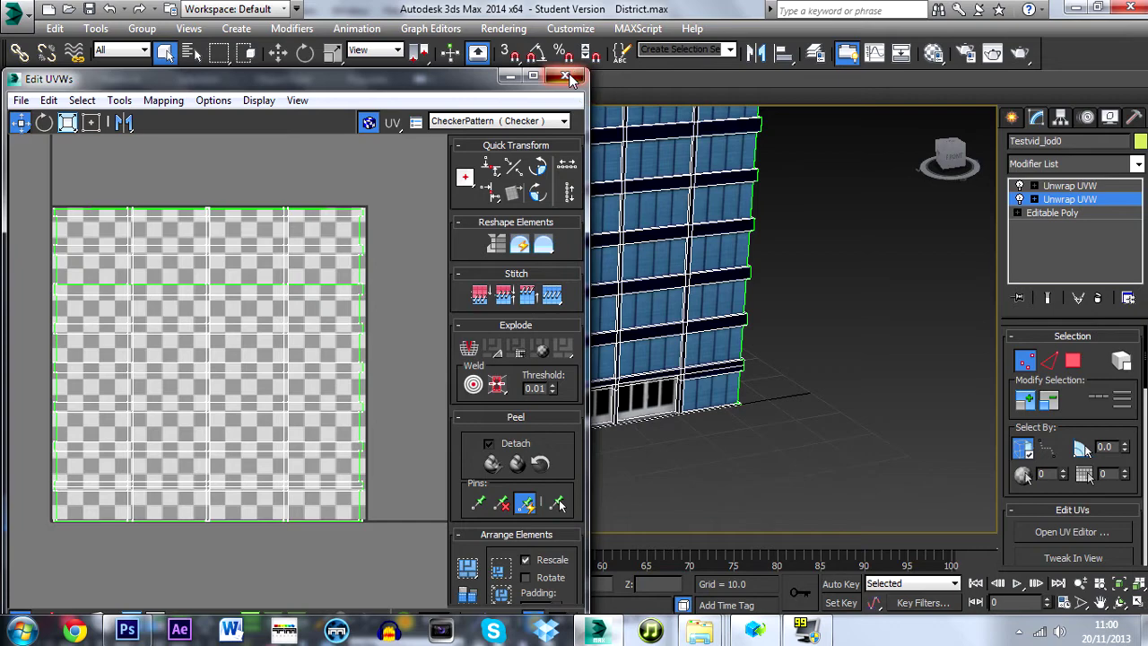
pyautogui.click(565, 76)
pyautogui.click(505, 29)
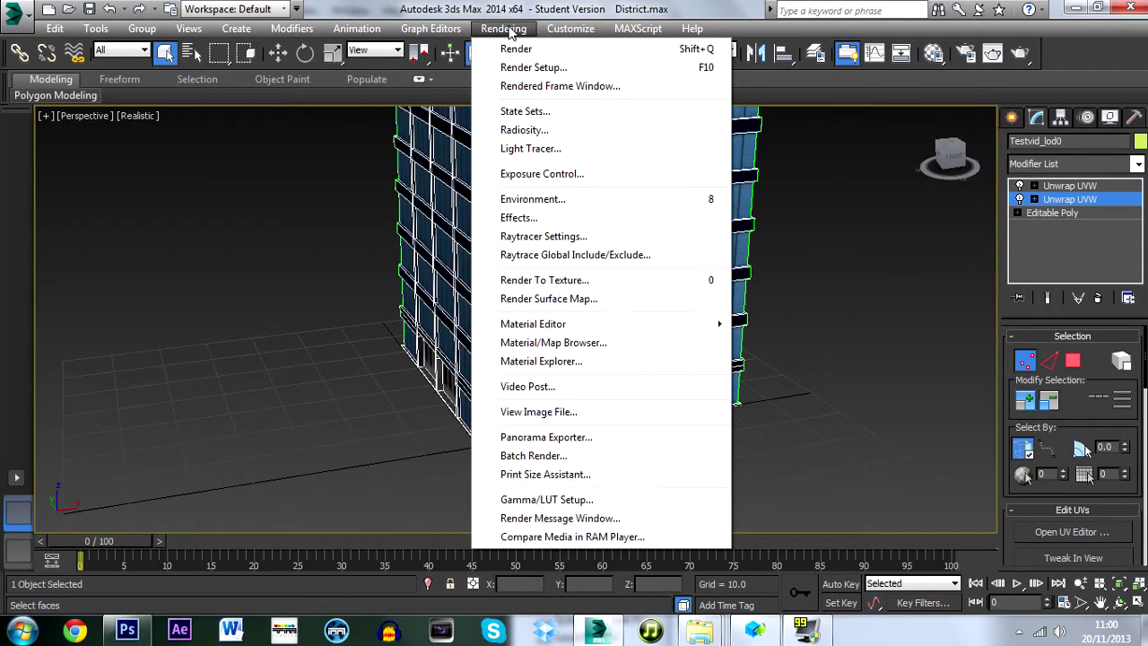
# Bake a 2048x2048 CompleteMap of the tower with Render To Texture
pyautogui.click(537, 281)
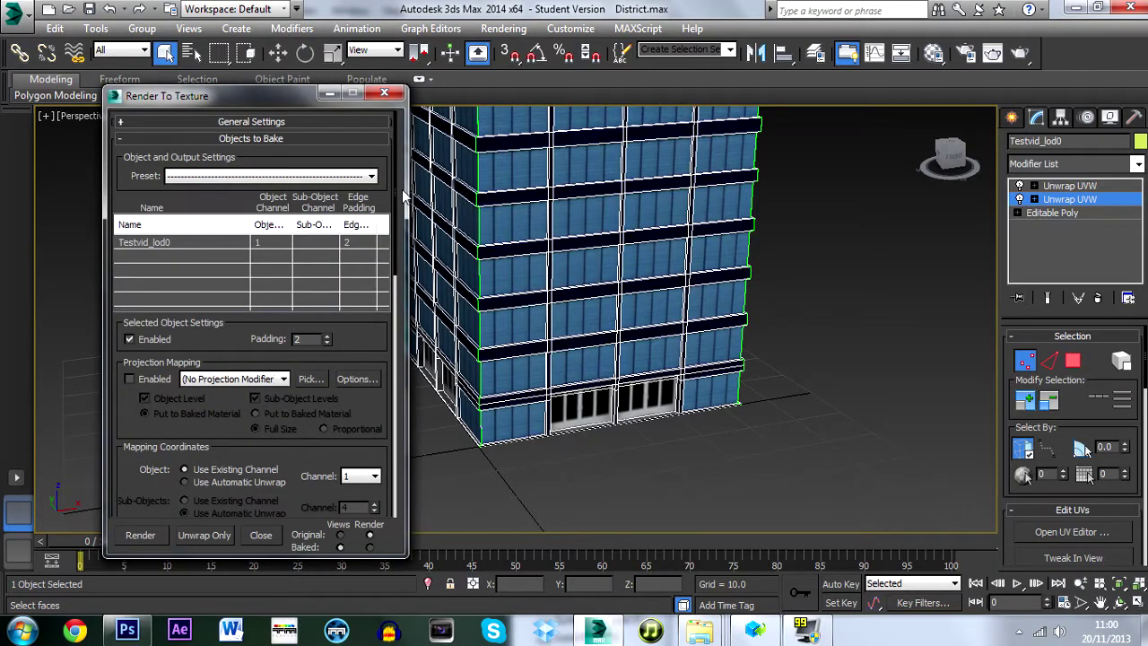
pyautogui.moveTo(394, 186); pyautogui.dragTo(401, 249)
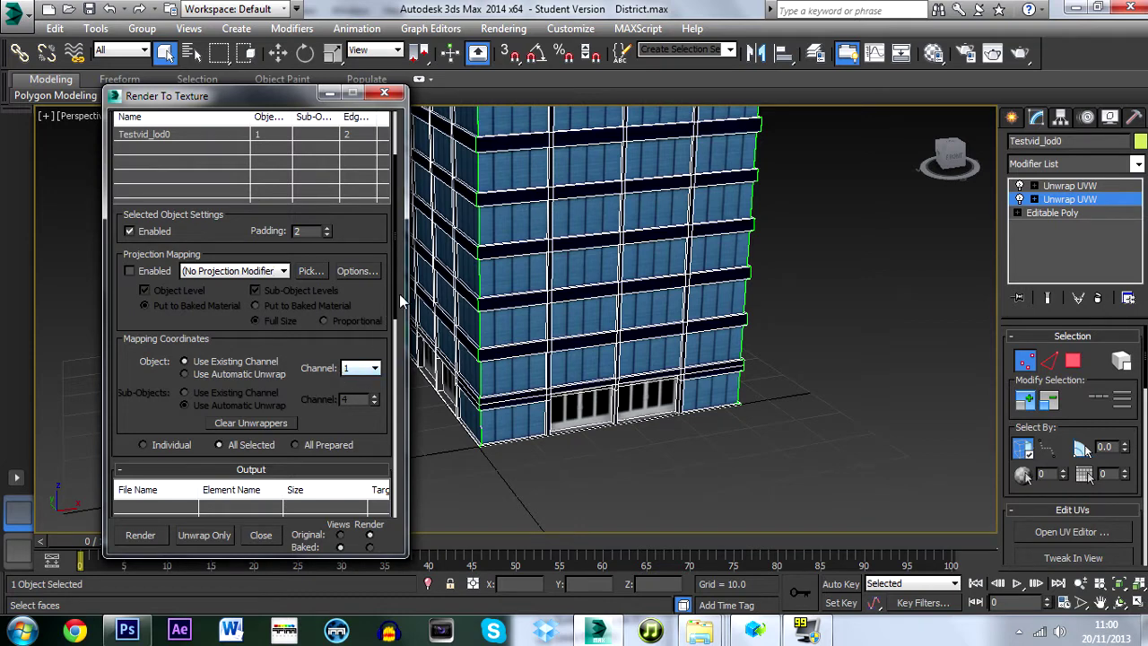
pyautogui.moveTo(393, 296); pyautogui.dragTo(384, 385)
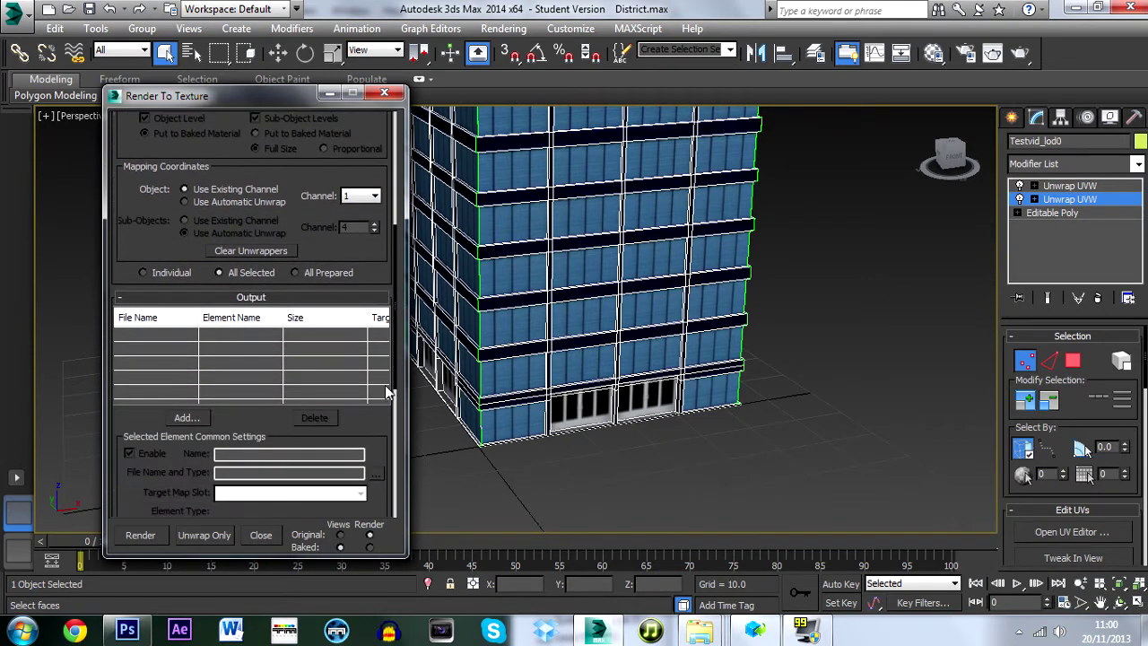
pyautogui.click(185, 419)
pyautogui.click(538, 244)
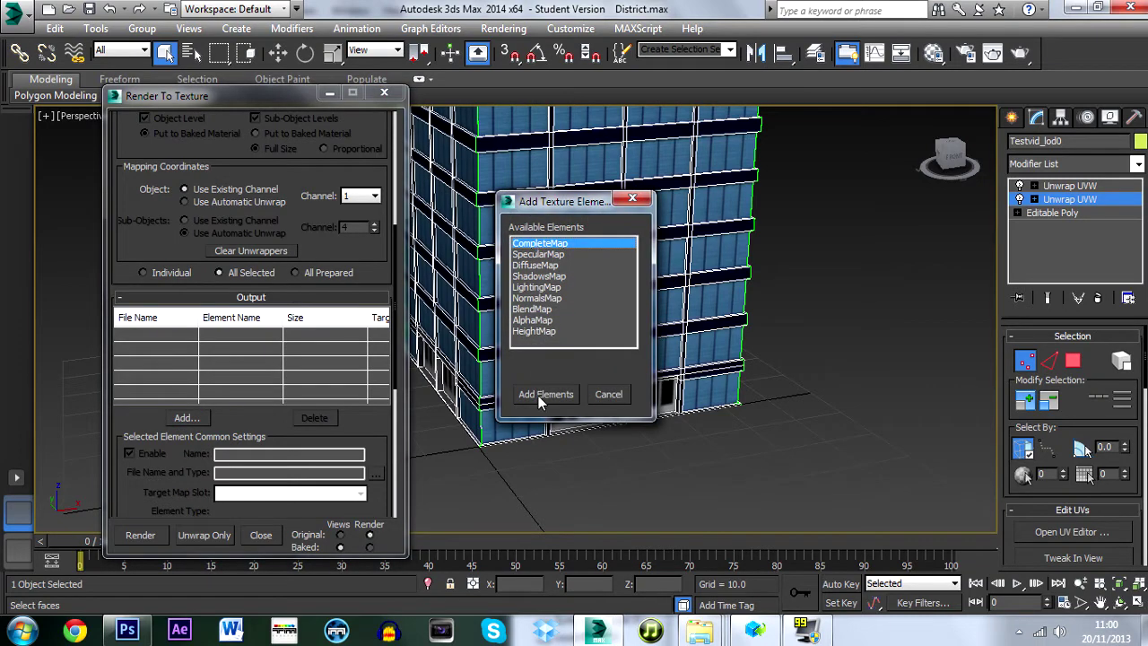
pyautogui.click(543, 395)
pyautogui.moveTo(399, 314); pyautogui.dragTo(385, 406)
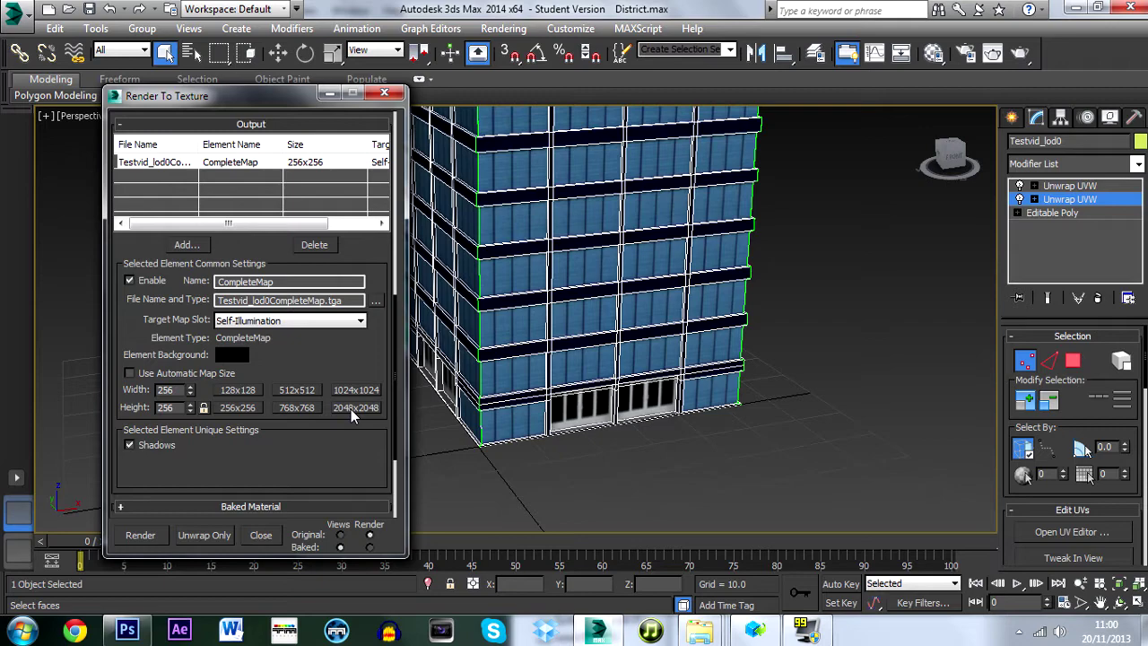
pyautogui.click(351, 409)
pyautogui.moveTo(400, 323); pyautogui.dragTo(400, 433)
pyautogui.click(149, 537)
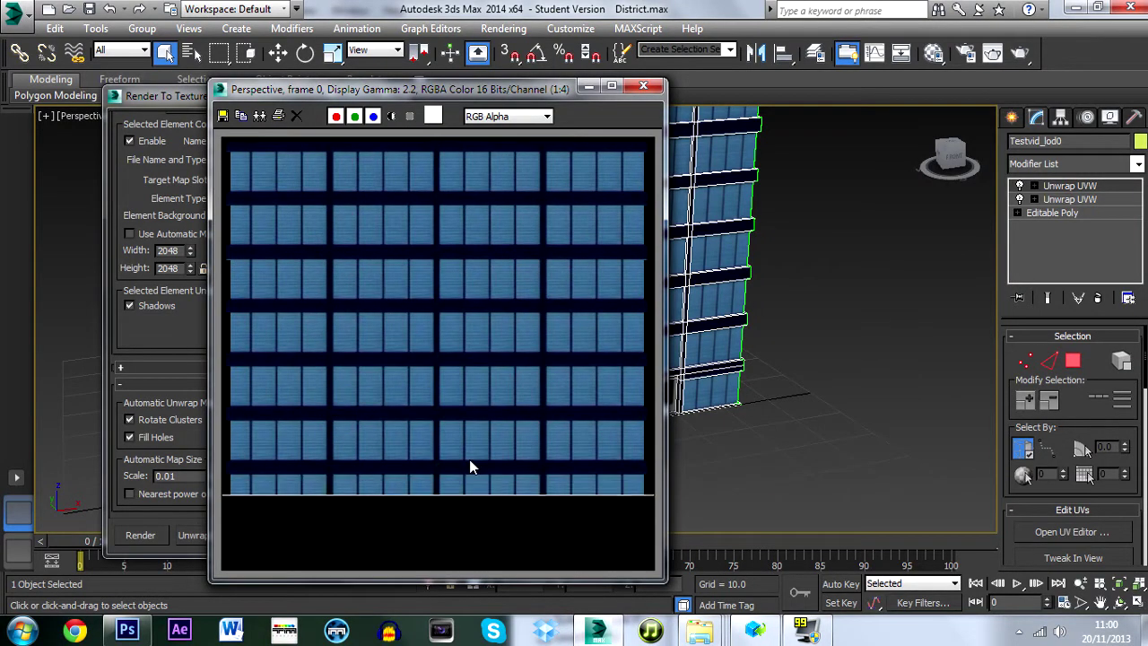
# Save the baked facade map as Testvid_D.dds with DXT1 compression and close the frame window
pyautogui.click(223, 116)
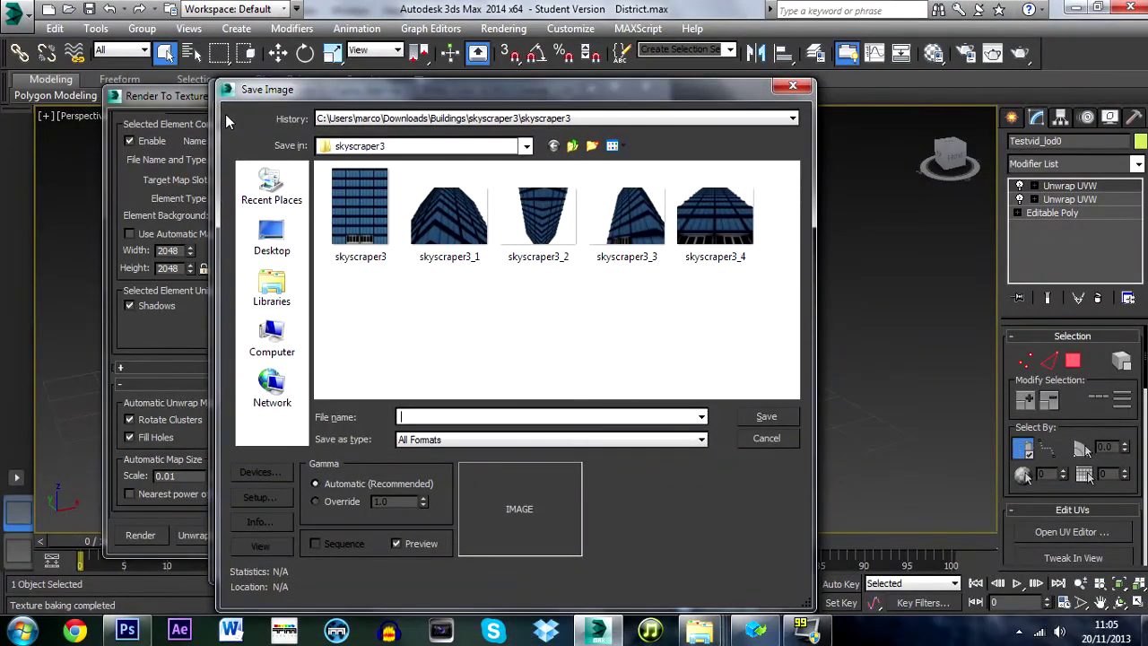
pyautogui.click(446, 439)
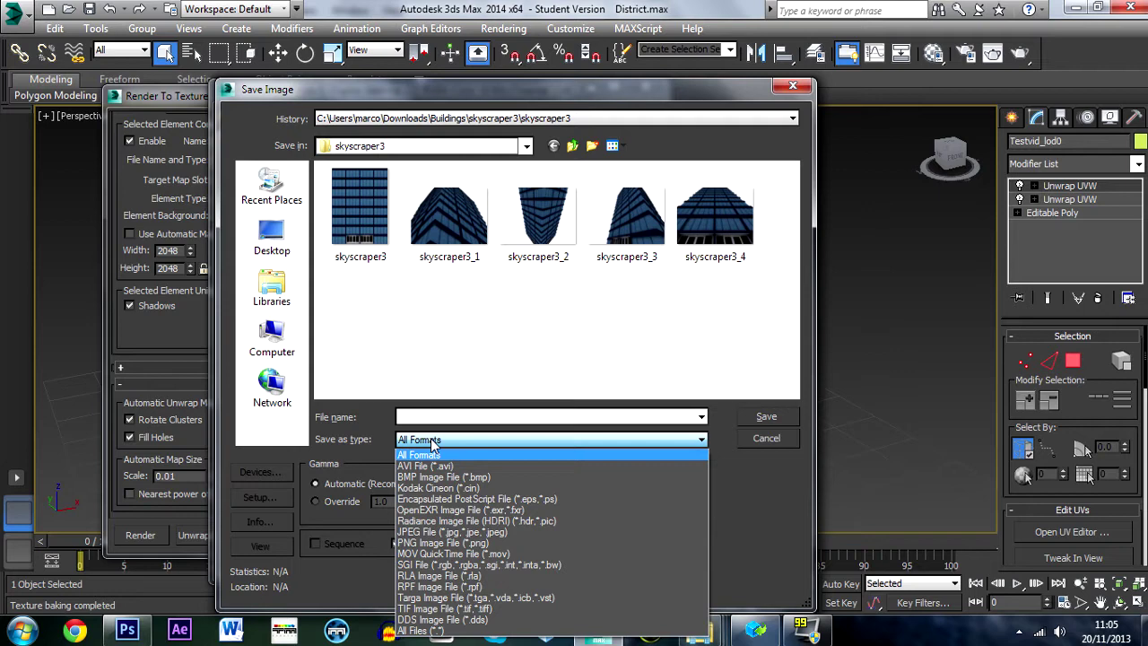
pyautogui.click(423, 620)
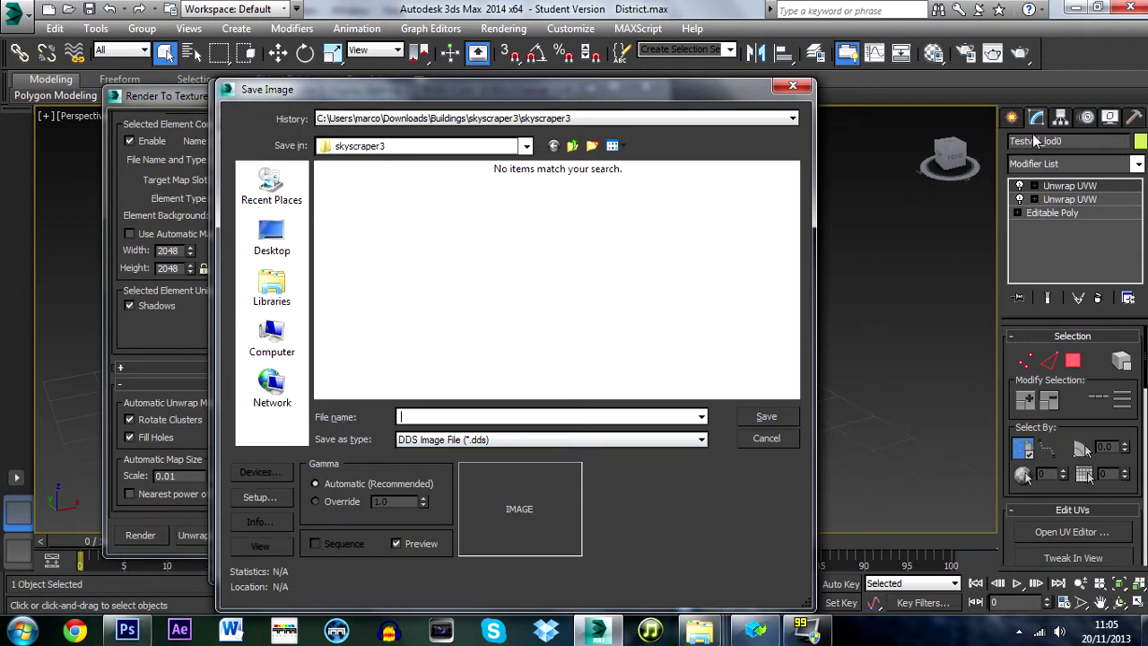
pyautogui.write('Testvid_D')
pyautogui.click(766, 417)
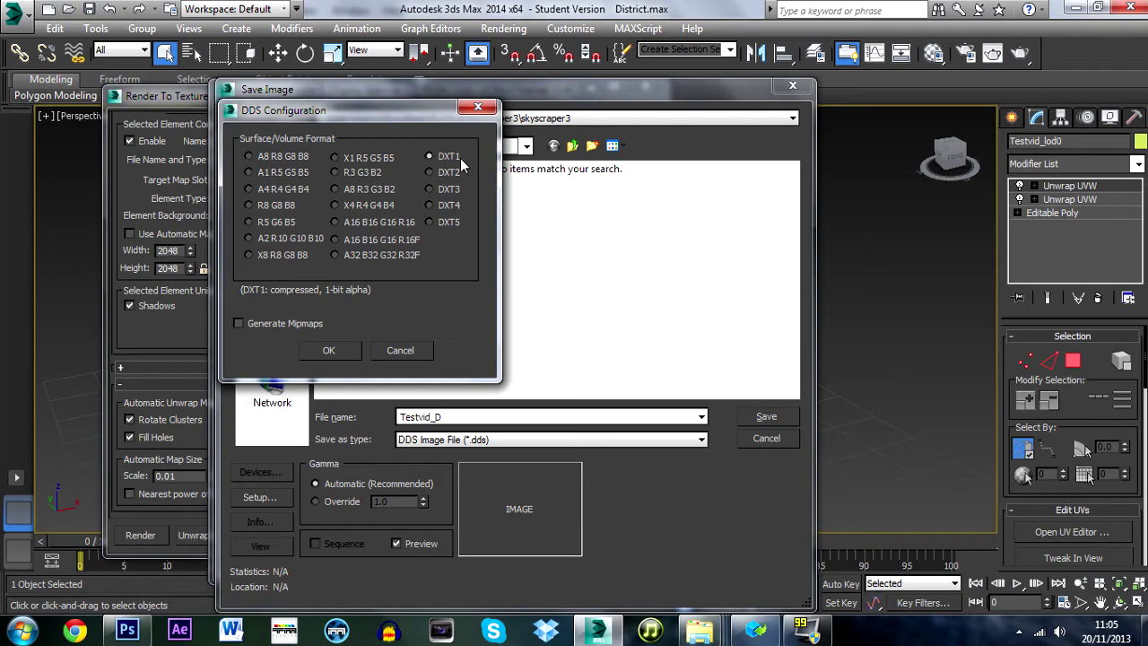
pyautogui.click(329, 352)
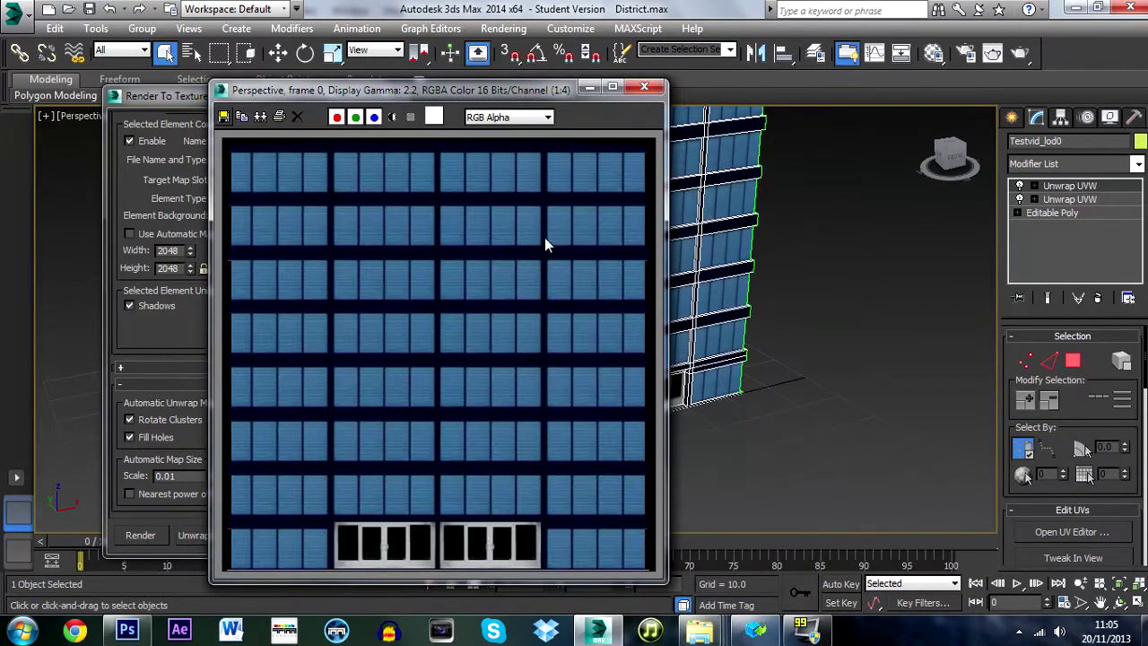
pyautogui.click(644, 88)
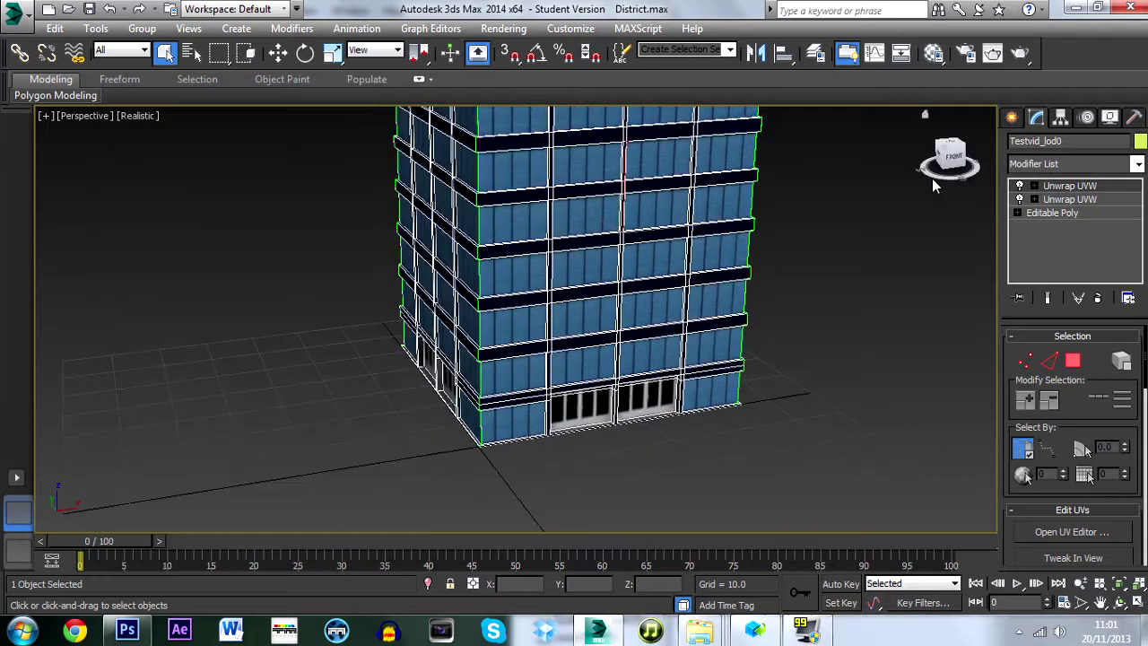
# Reselect the tower and reset all sample slots in the Material Editor
pyautogui.click(954, 166)
pyautogui.moveTo(954, 160); pyautogui.dragTo(940, 155)
pyautogui.click(658, 201)
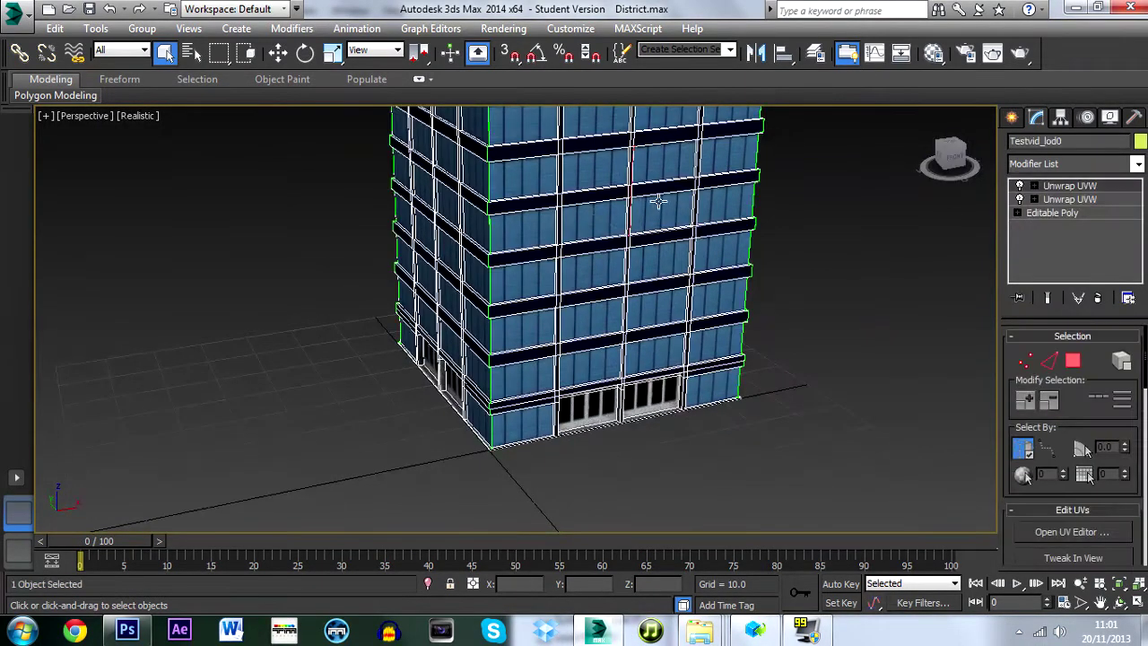
pyautogui.click(931, 54)
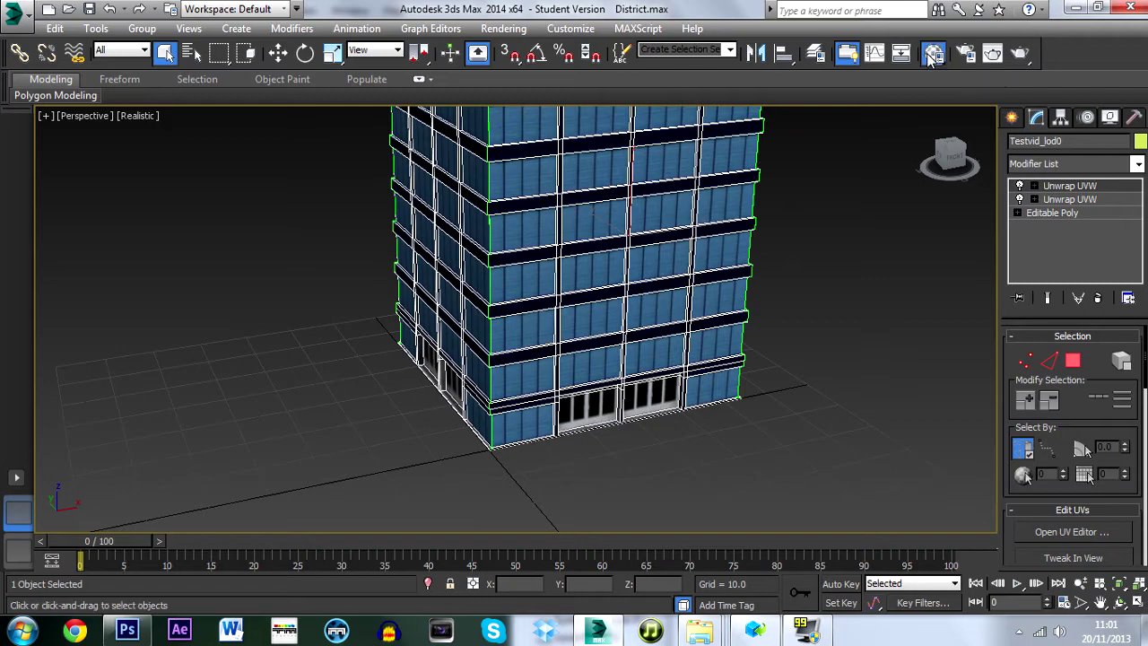
pyautogui.click(880, 39)
pyautogui.click(945, 140)
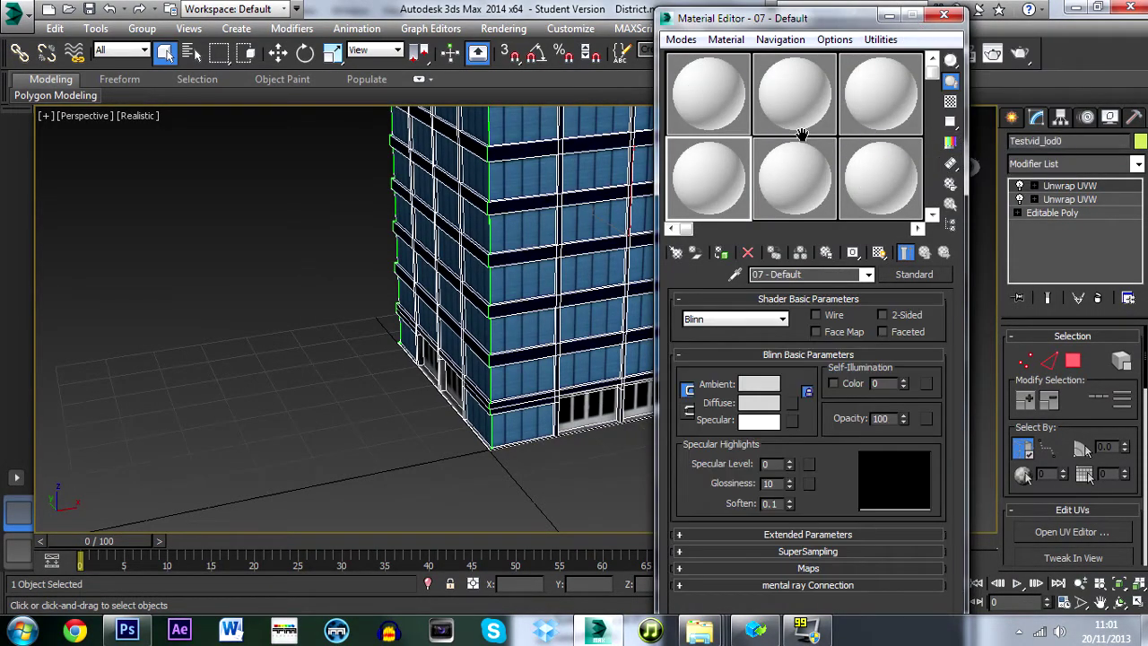
# Rename the first slot's material to _TDSN_Testvid_Concrete and assign it to the tower
pyautogui.click(706, 82)
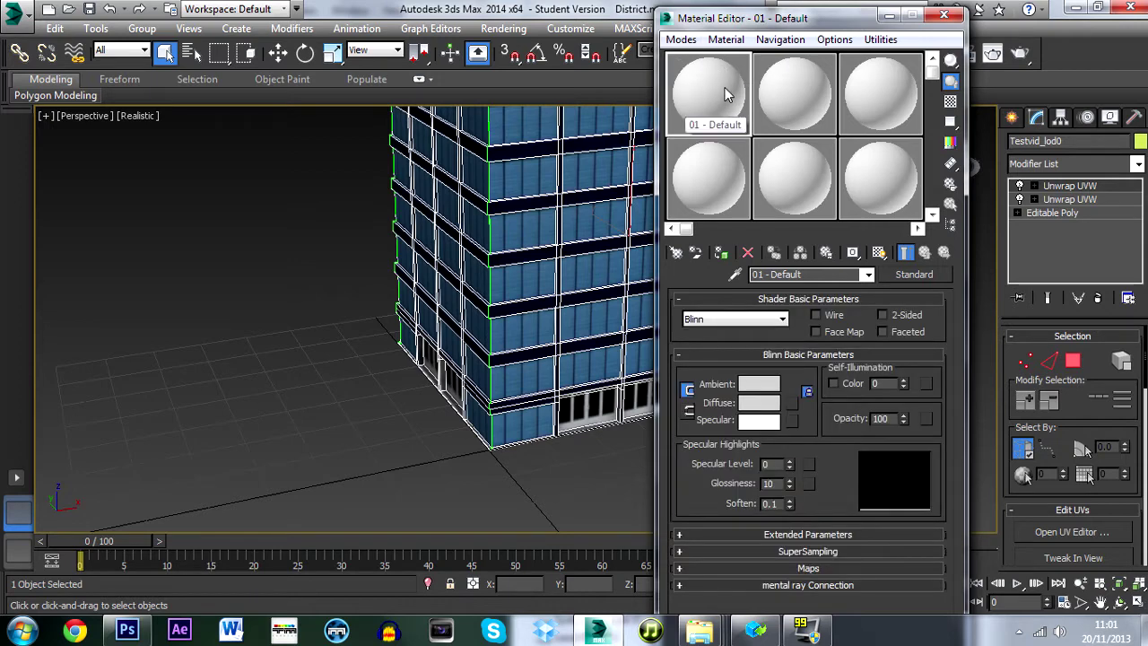
pyautogui.moveTo(801, 275); pyautogui.dragTo(634, 275)
pyautogui.write('_')
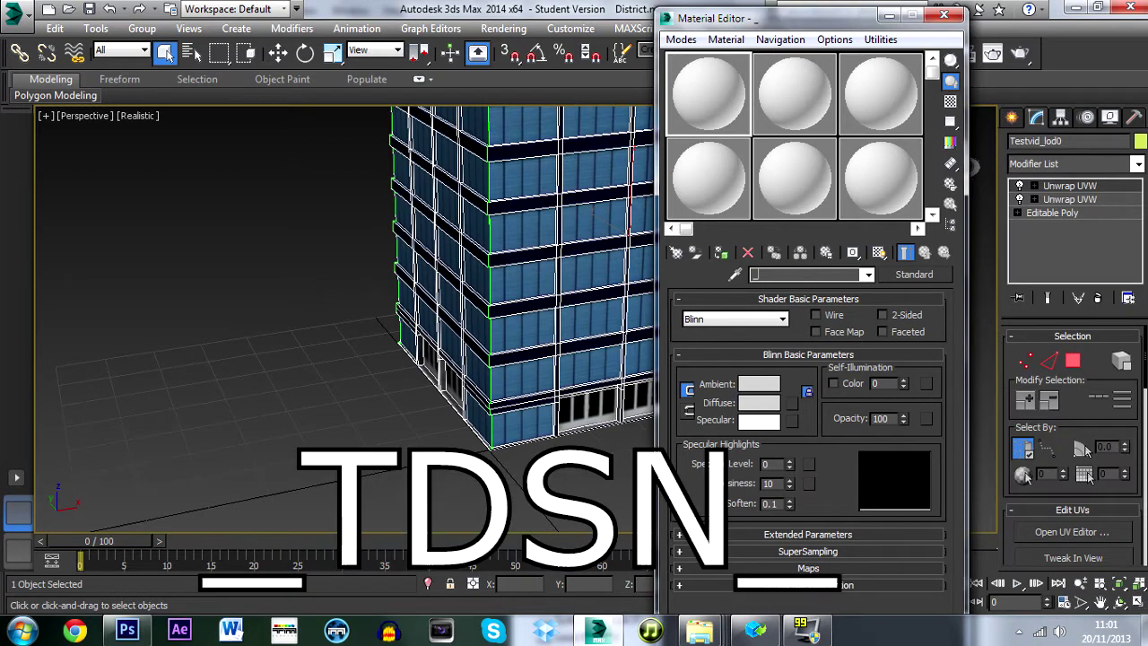
pyautogui.write('TDSN')
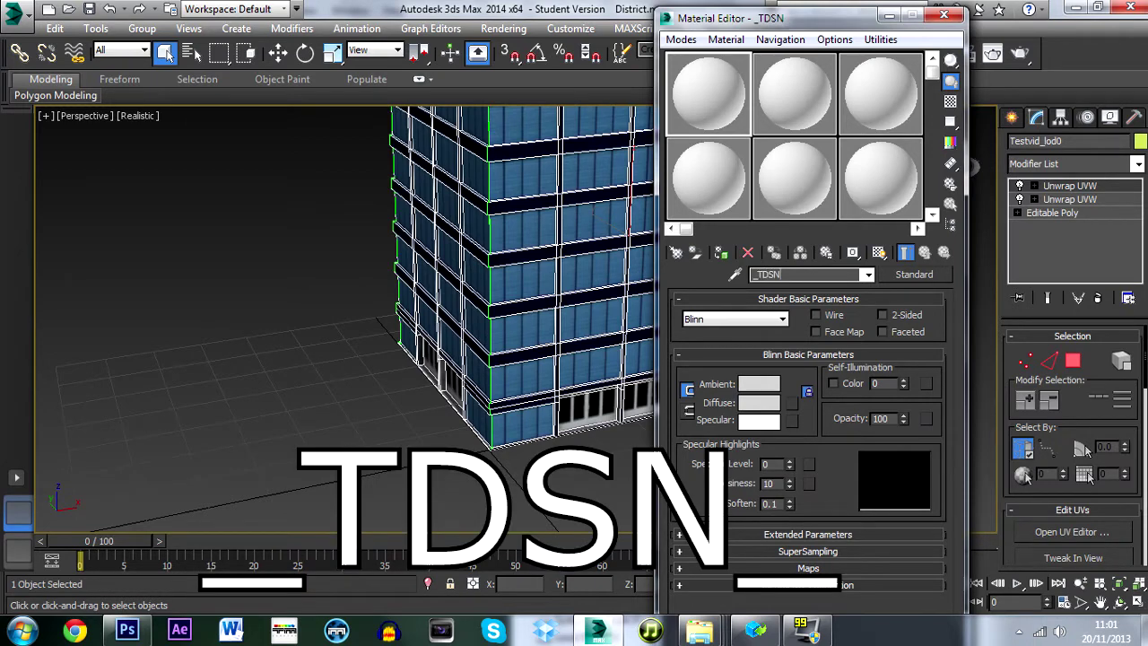
pyautogui.write('_')
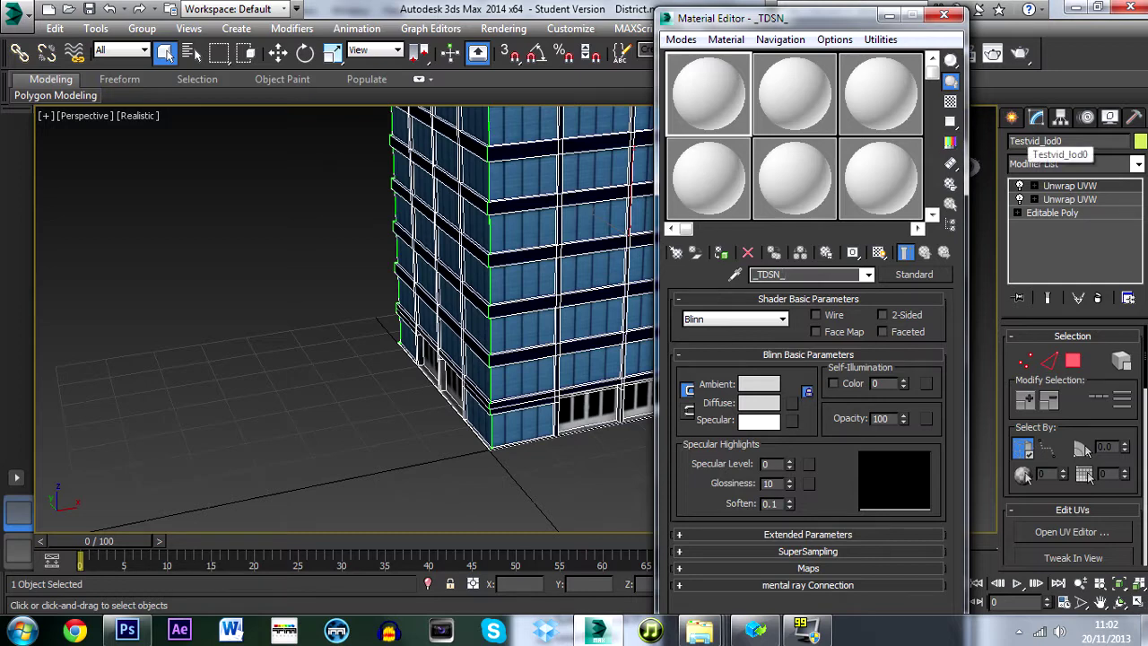
pyautogui.write('Testvid_')
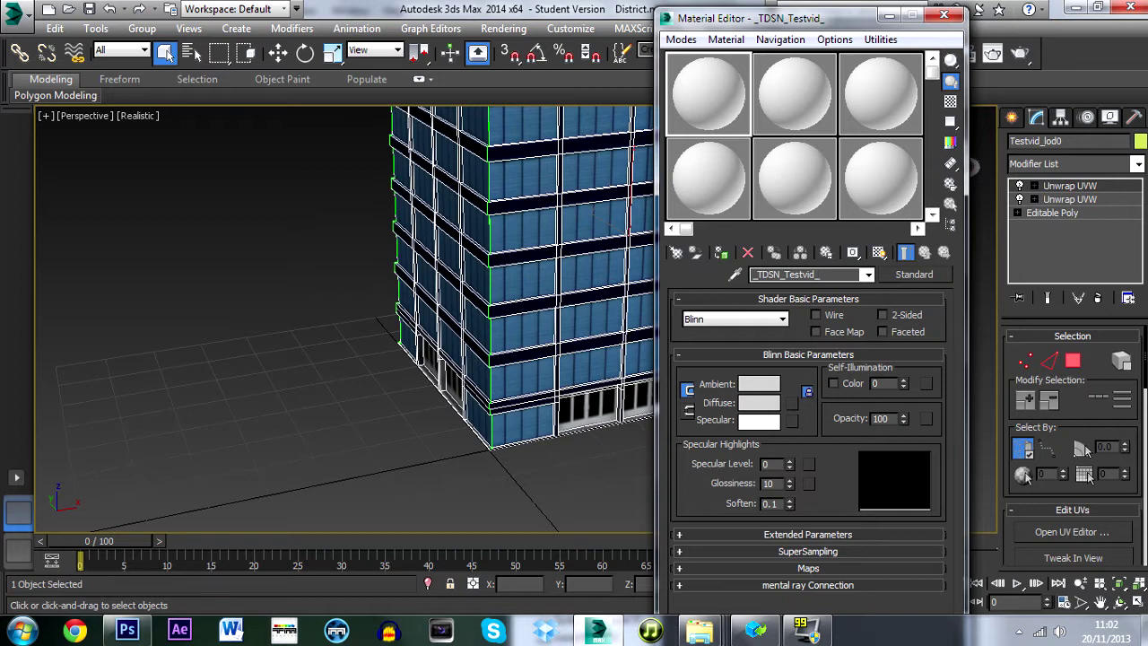
pyautogui.write('Concrete')
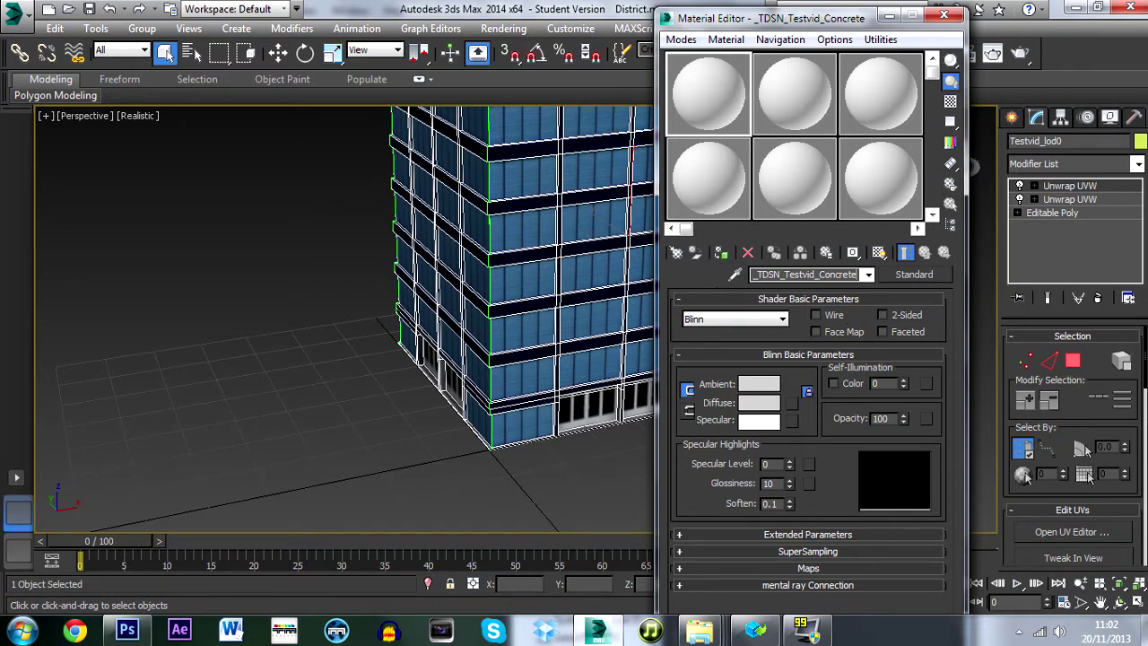
pyautogui.click(720, 254)
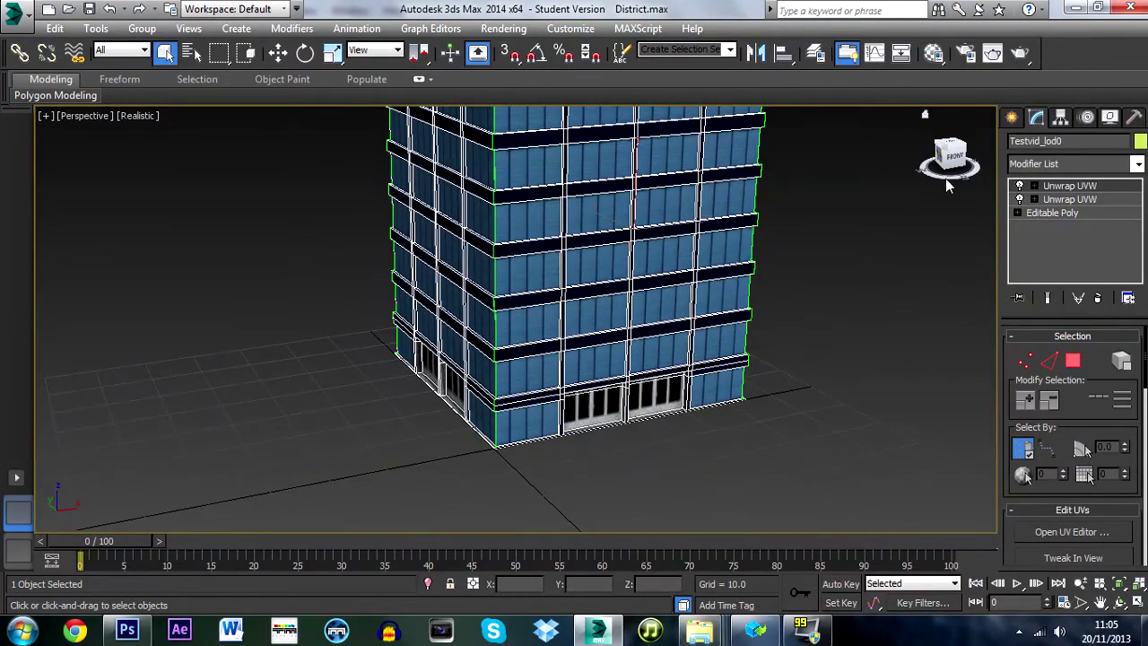
pyautogui.click(1100, 602)
pyautogui.scroll(4, 807, 325)
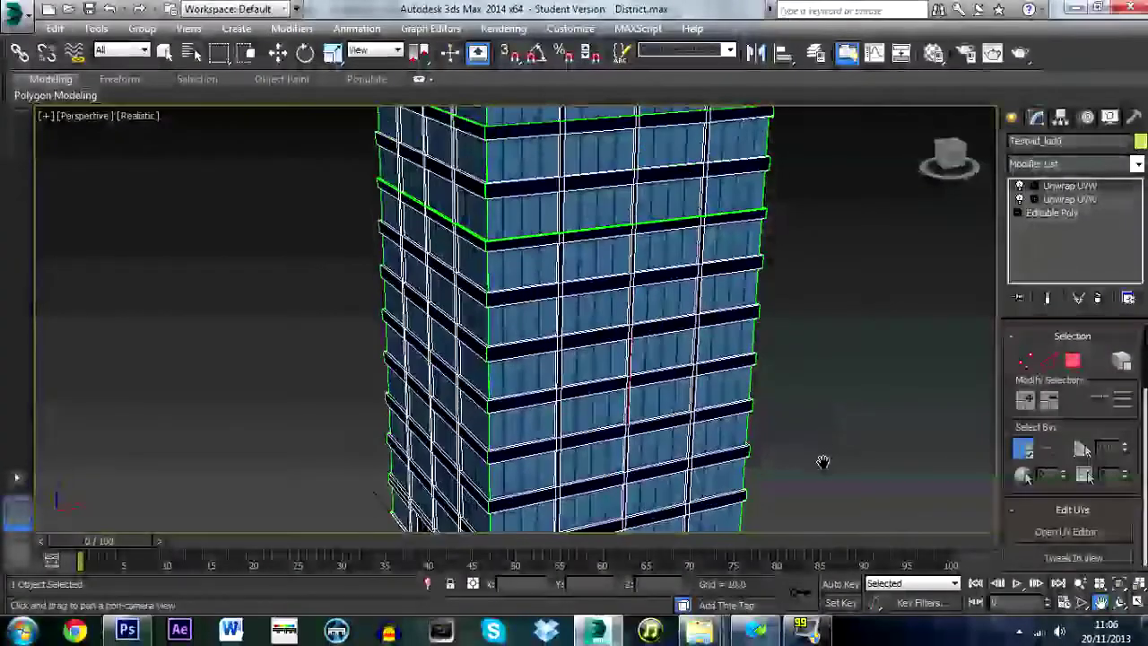
pyautogui.moveTo(825, 461); pyautogui.dragTo(761, 366)
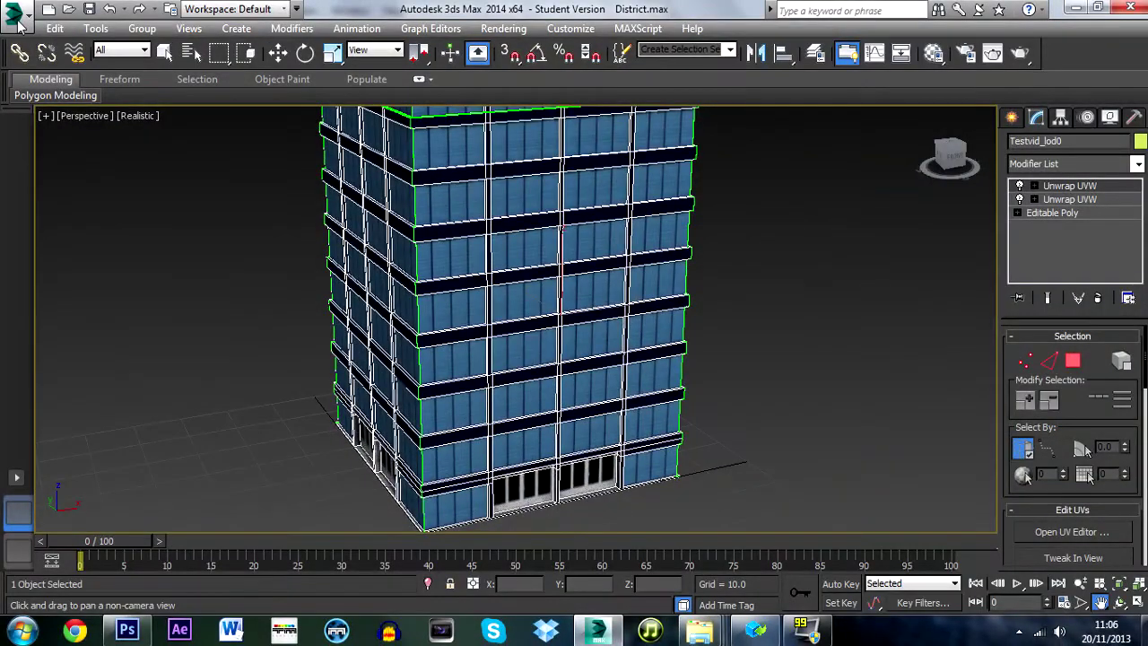
# Start an export and browse to Documents > ManiaPlanet > Work > Items > TestVid
pyautogui.click(16, 20)
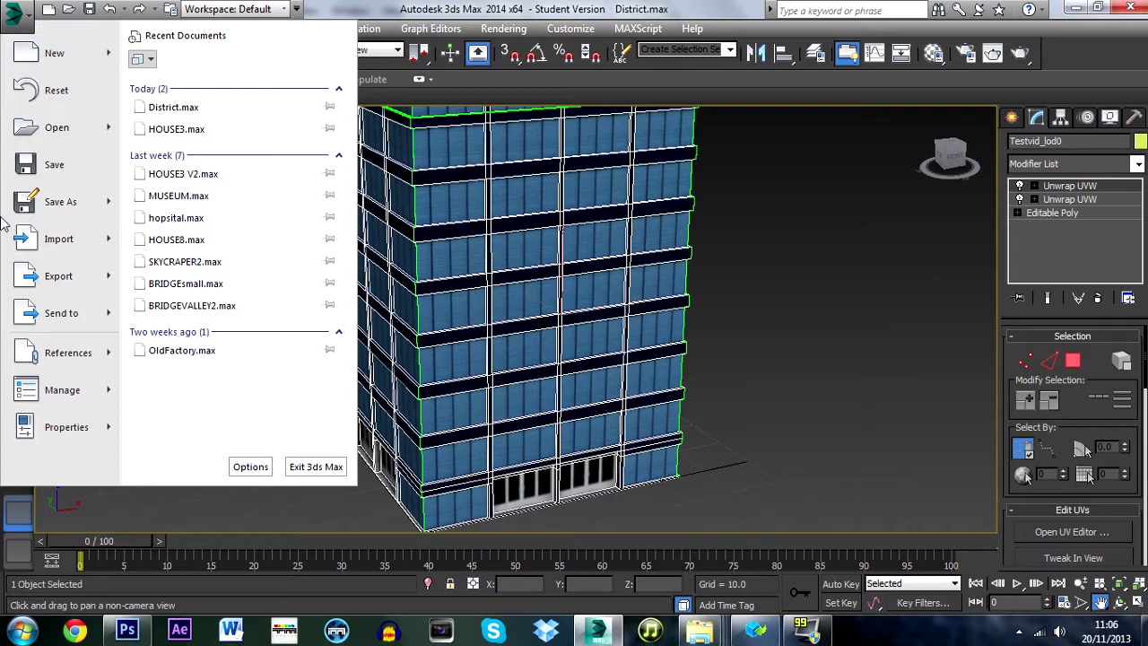
pyautogui.moveTo(77, 285)
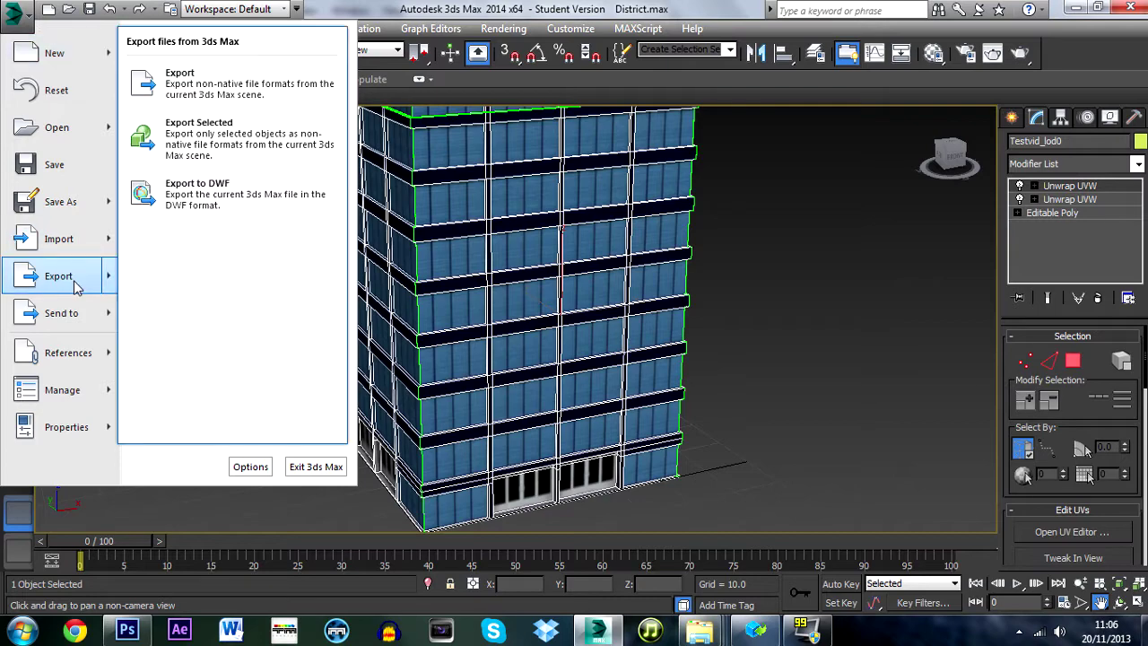
pyautogui.click(190, 79)
pyautogui.click(48, 209)
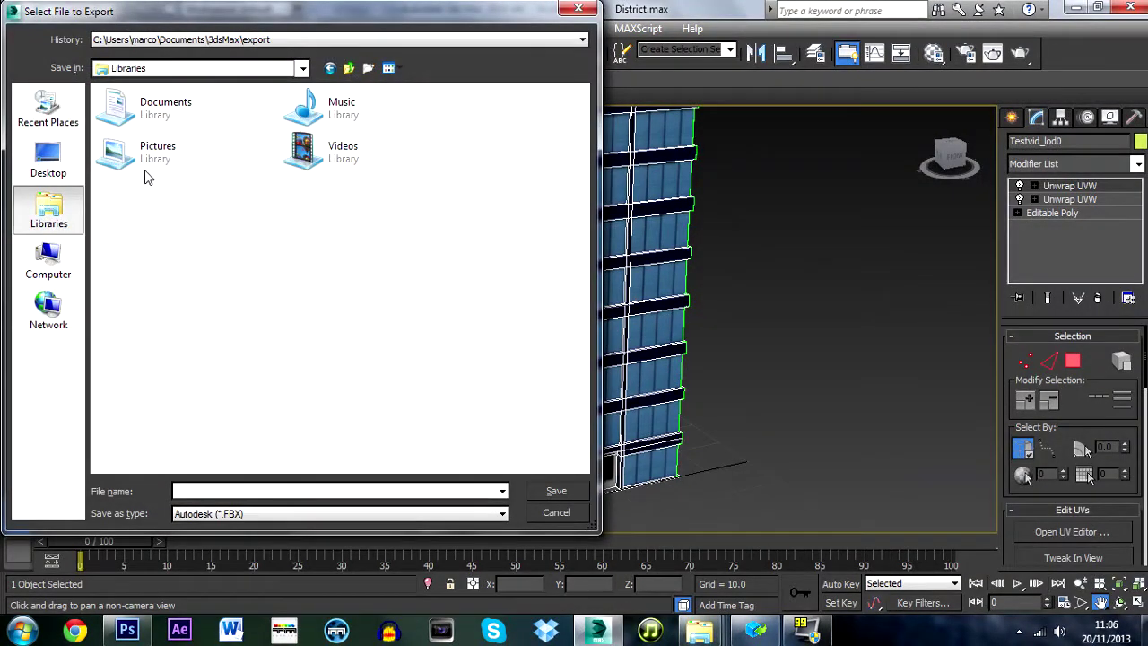
pyautogui.doubleClick(139, 112)
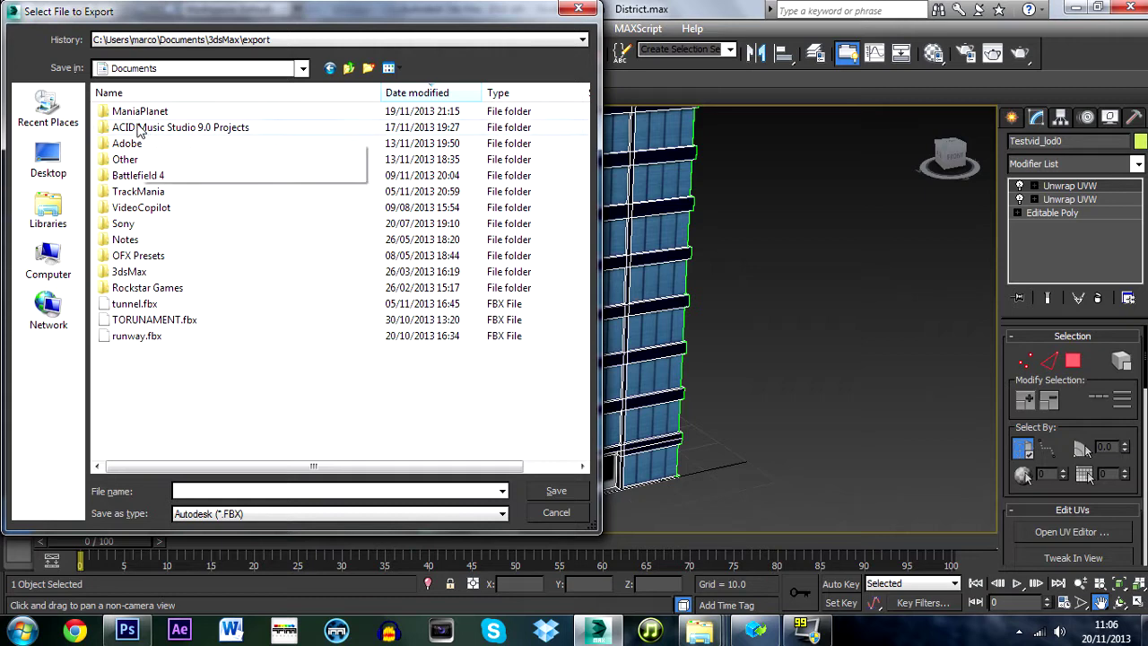
pyautogui.click(144, 113)
pyautogui.doubleClick(145, 113)
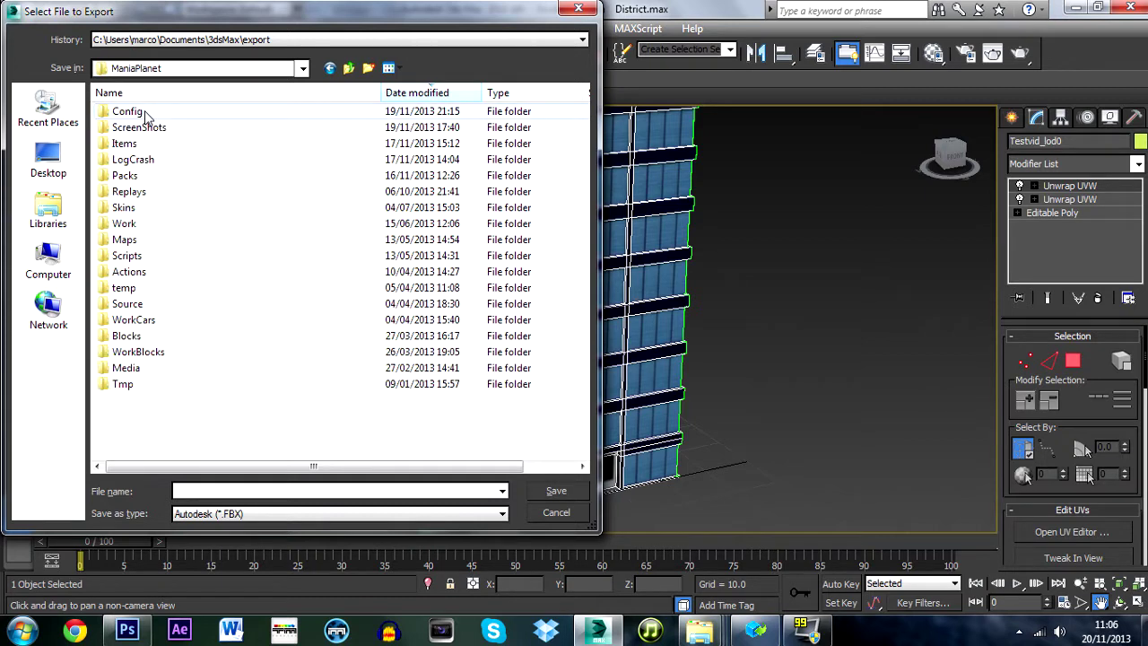
pyautogui.doubleClick(130, 223)
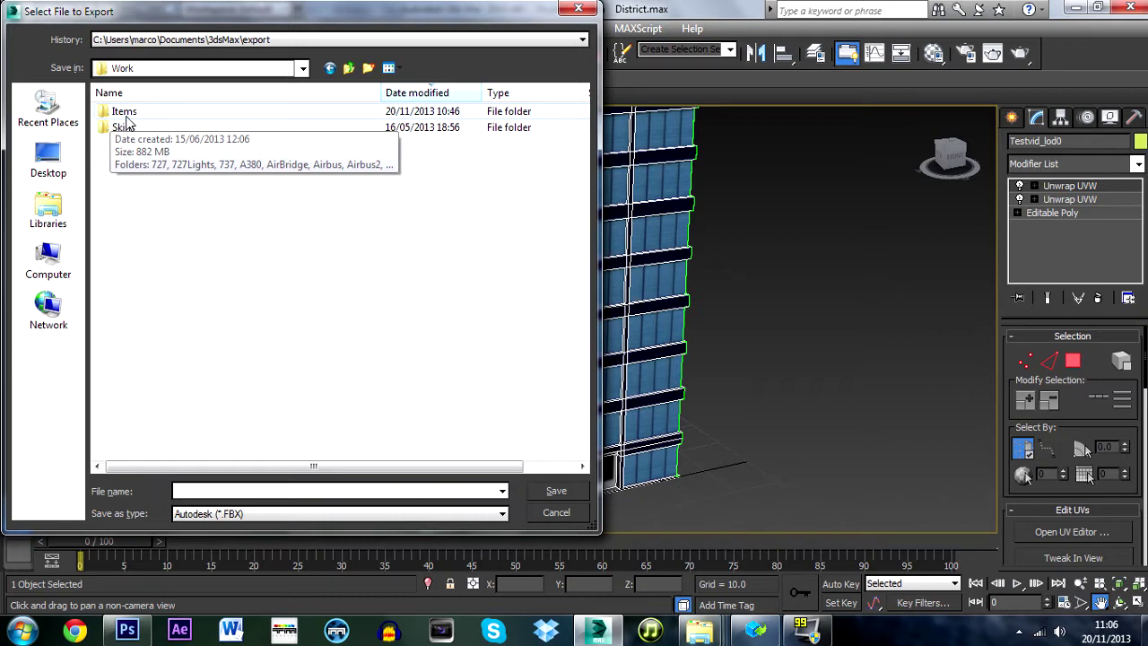
pyautogui.doubleClick(126, 113)
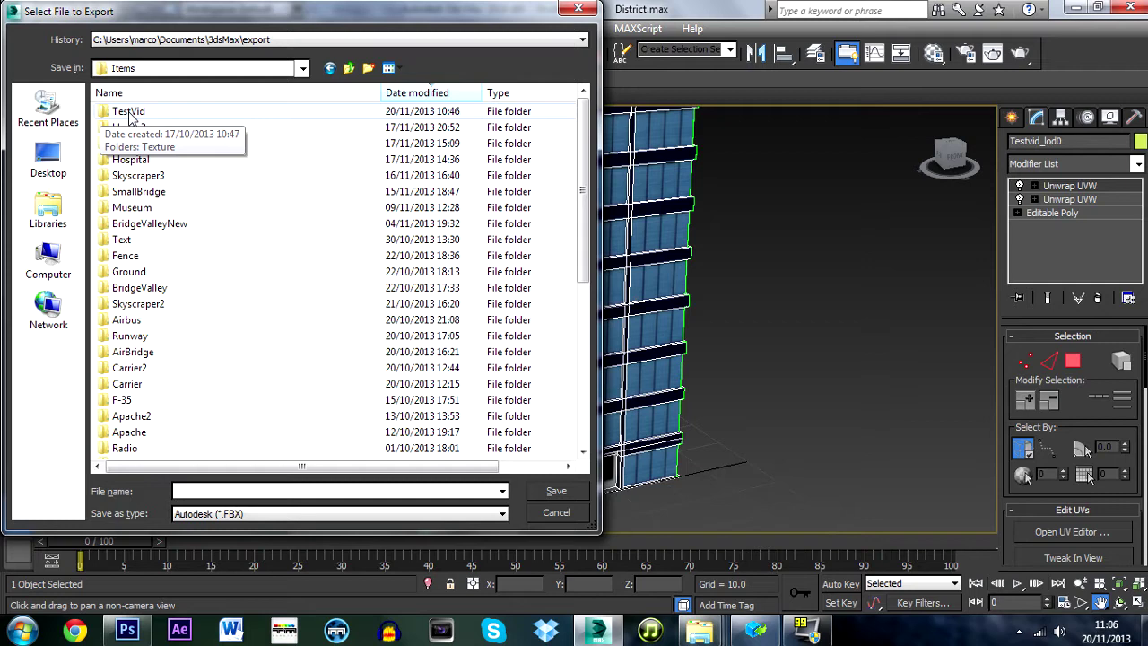
pyautogui.doubleClick(128, 113)
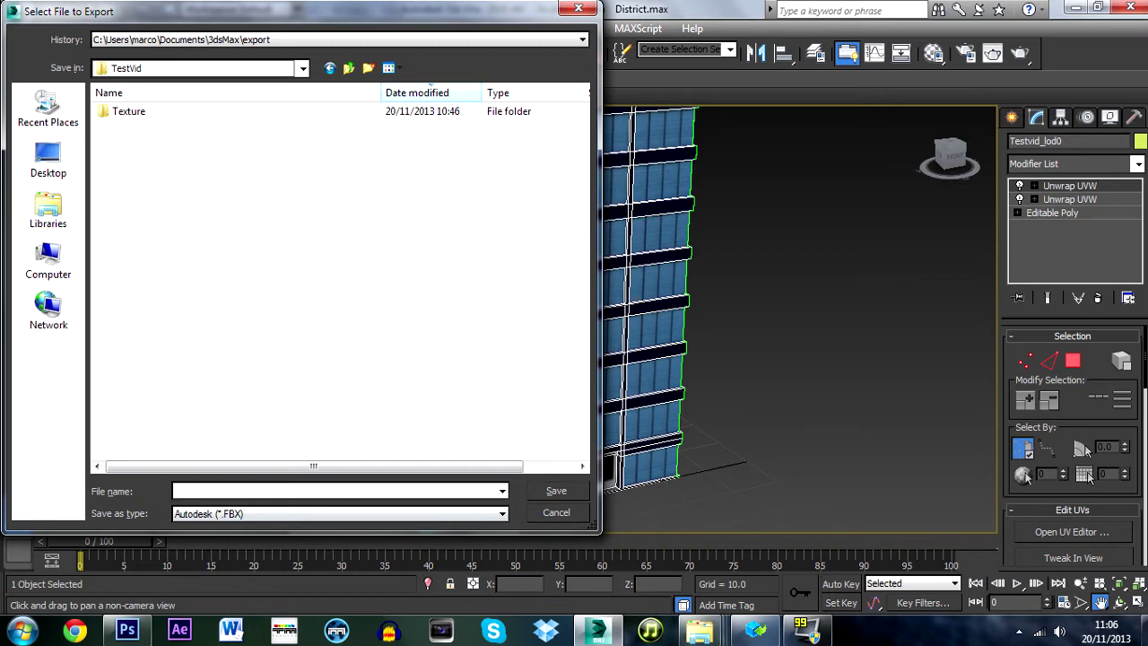
# Export the tower as Testvid.fbx with the default FBX settings, dismissing the material warning
pyautogui.write('Testvid')
pyautogui.click(557, 493)
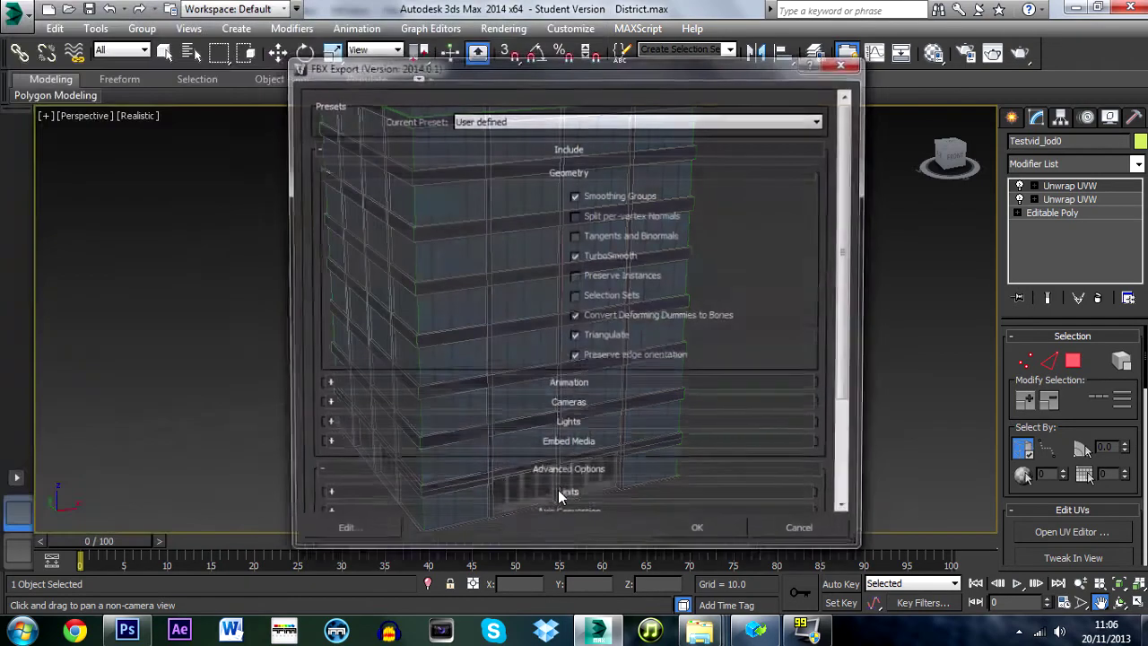
pyautogui.click(703, 536)
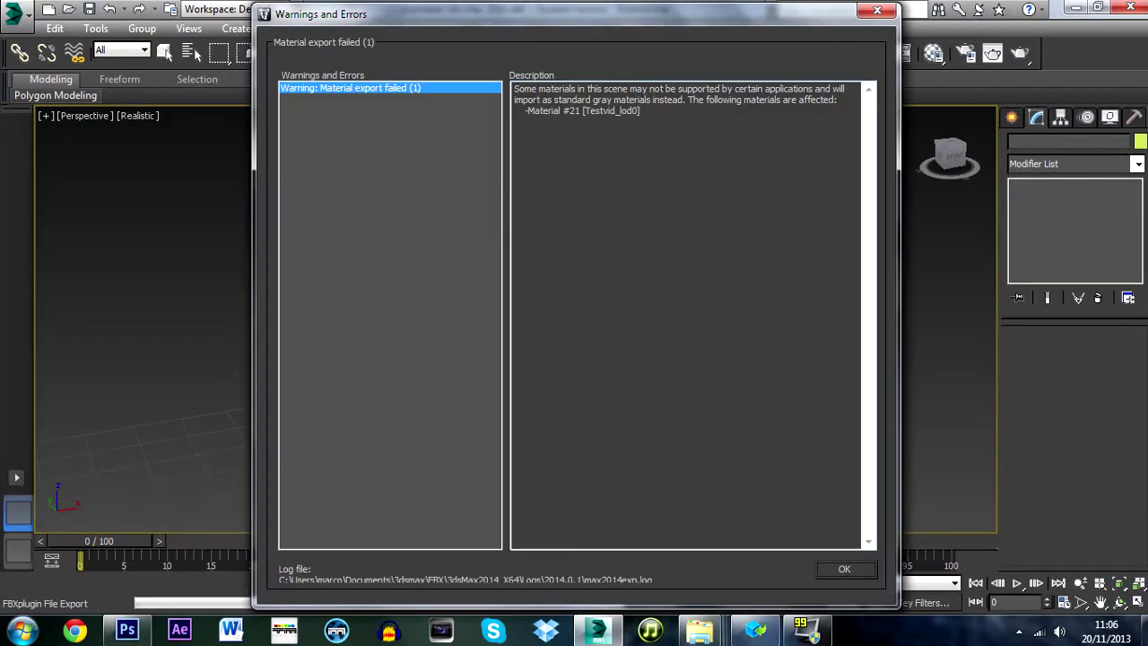
pyautogui.click(844, 569)
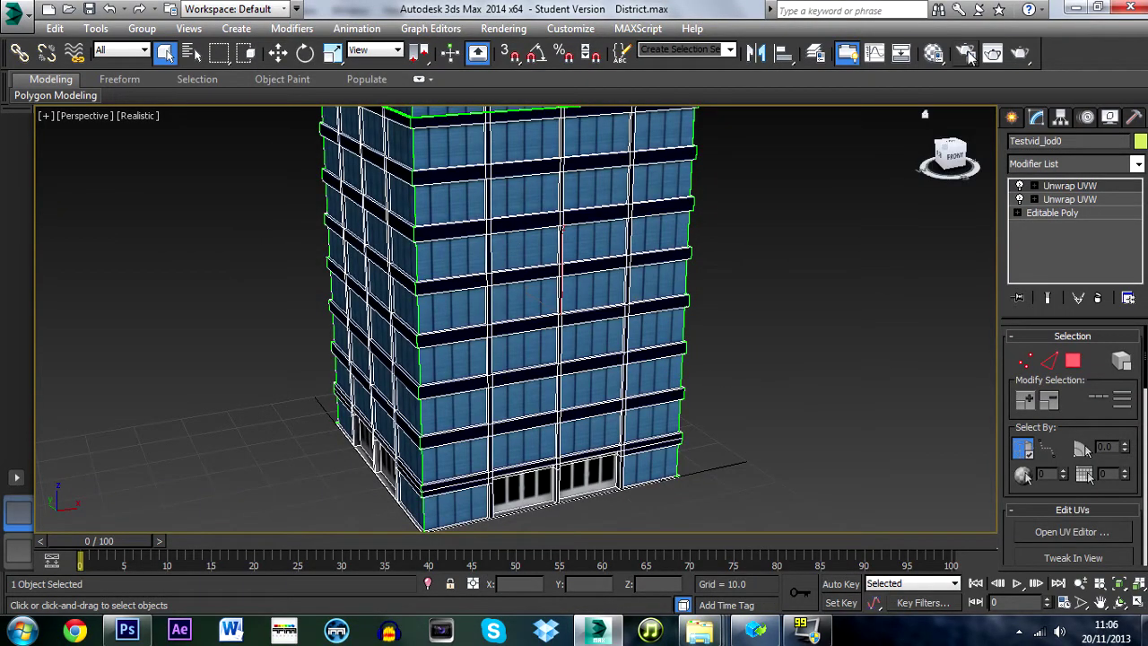
# Assign the concrete material to the tower from the Material Editor
pyautogui.click(936, 55)
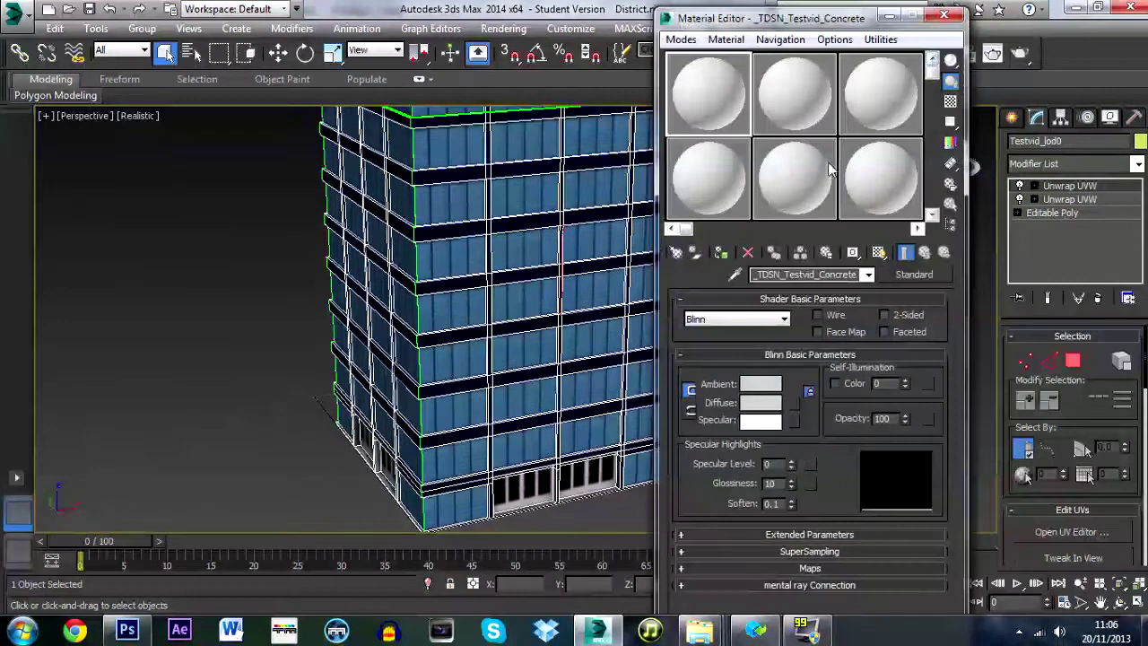
pyautogui.click(722, 254)
pyautogui.click(944, 15)
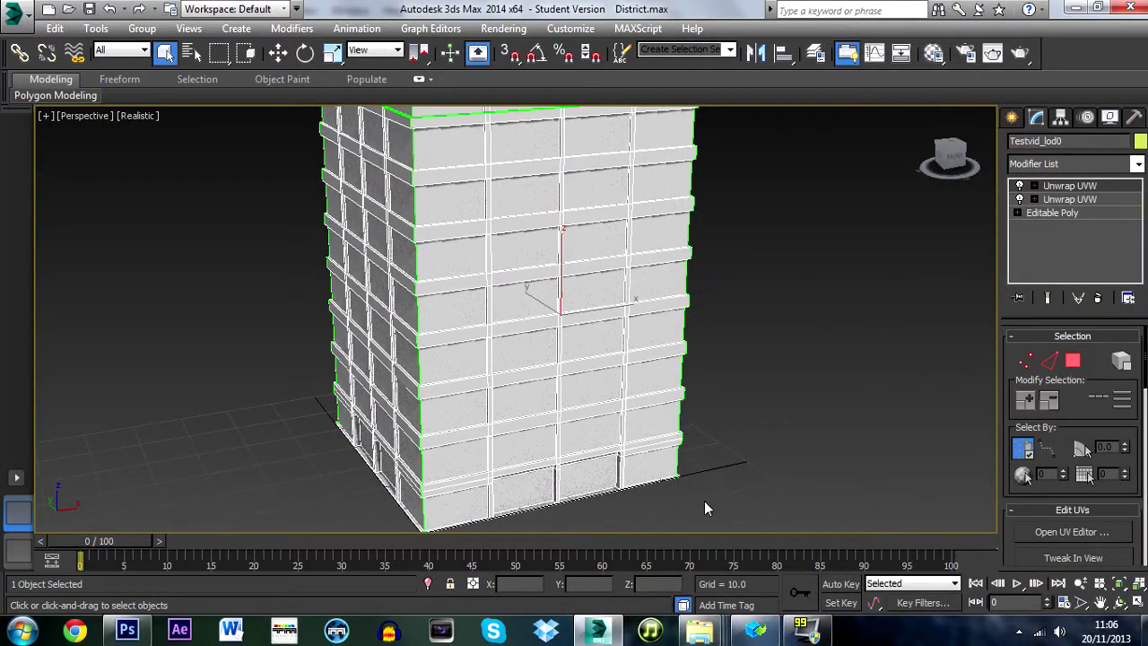
pyautogui.moveTo(704, 635)
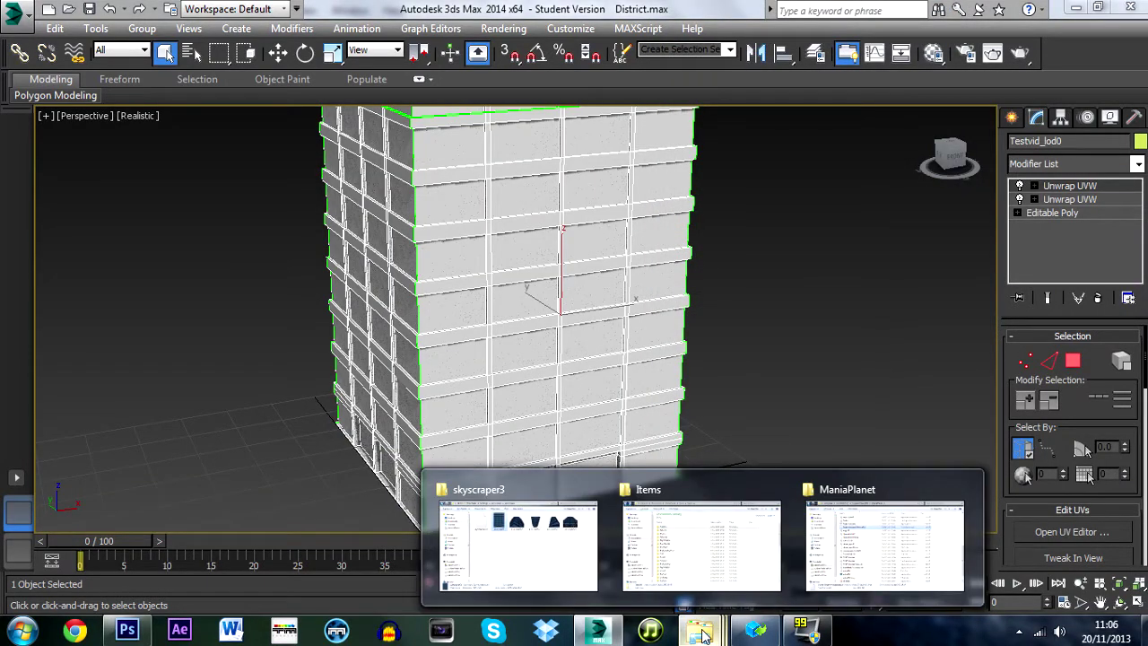
# Open the Texture folder inside Items > TestVid in Windows Explorer
pyautogui.click(861, 534)
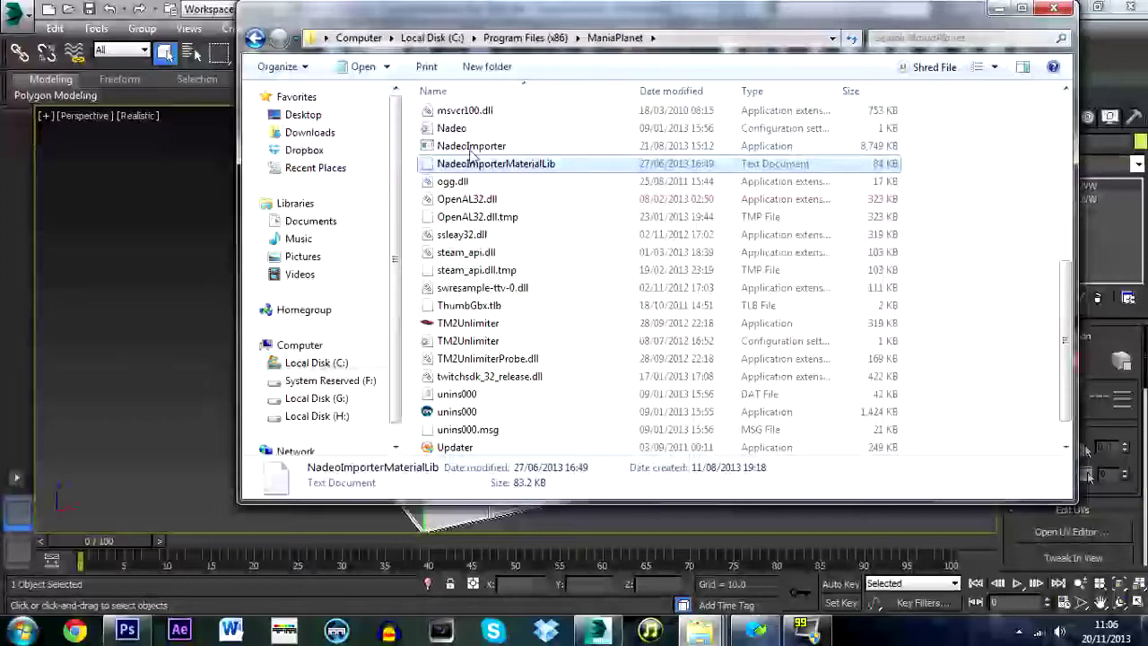
pyautogui.moveTo(703, 632)
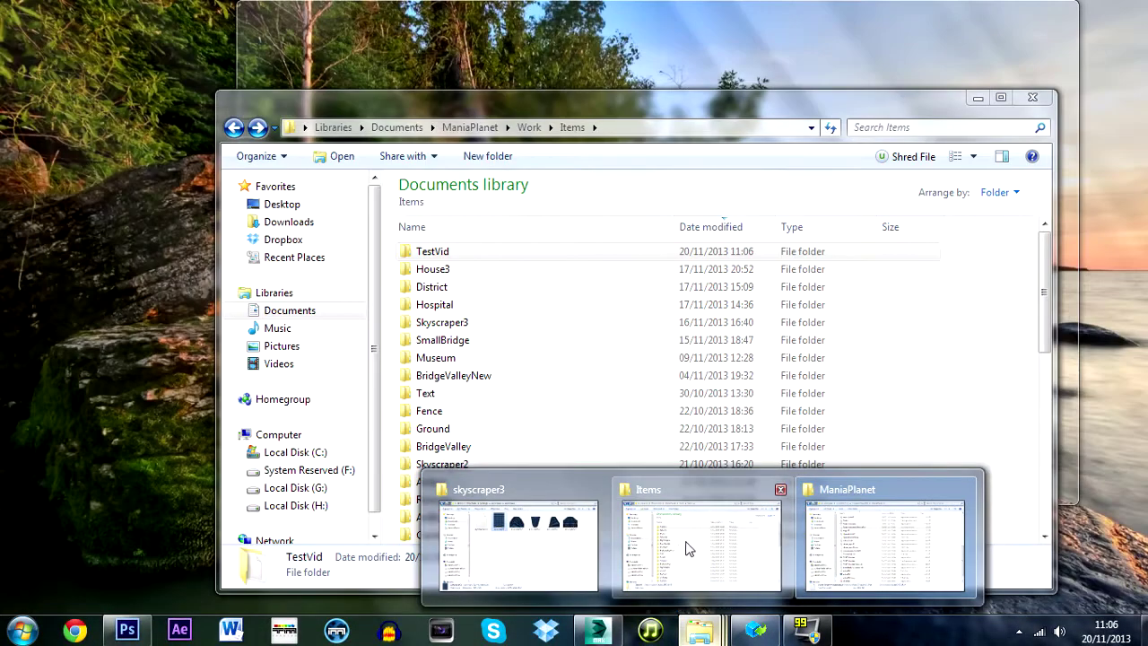
pyautogui.click(686, 546)
pyautogui.doubleClick(449, 254)
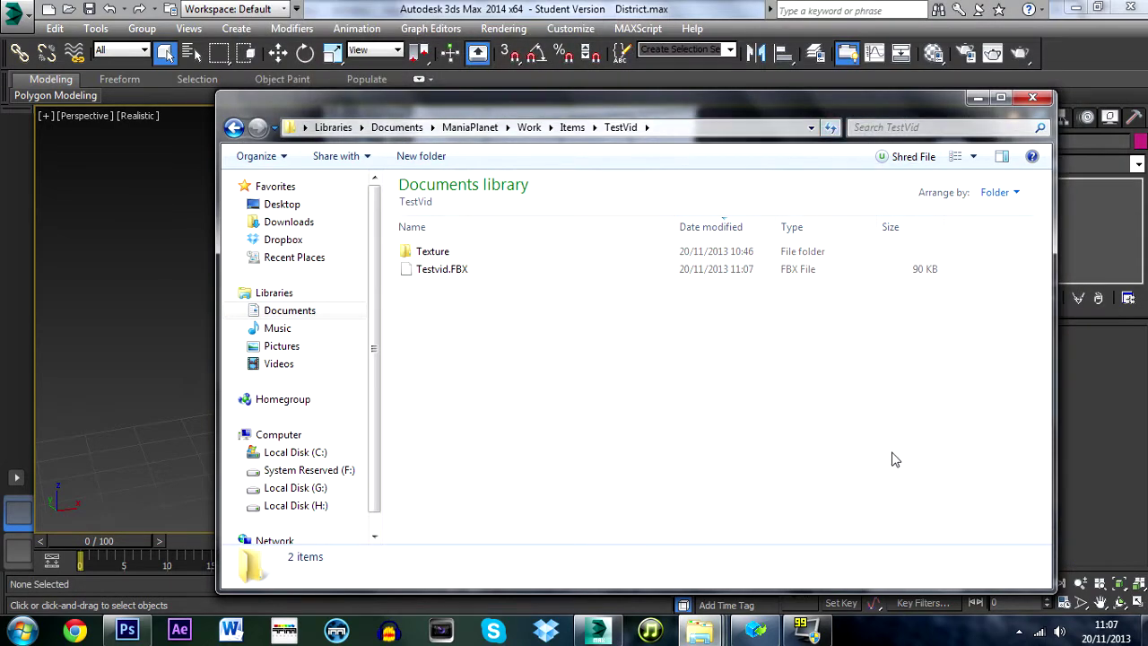
pyautogui.doubleClick(429, 253)
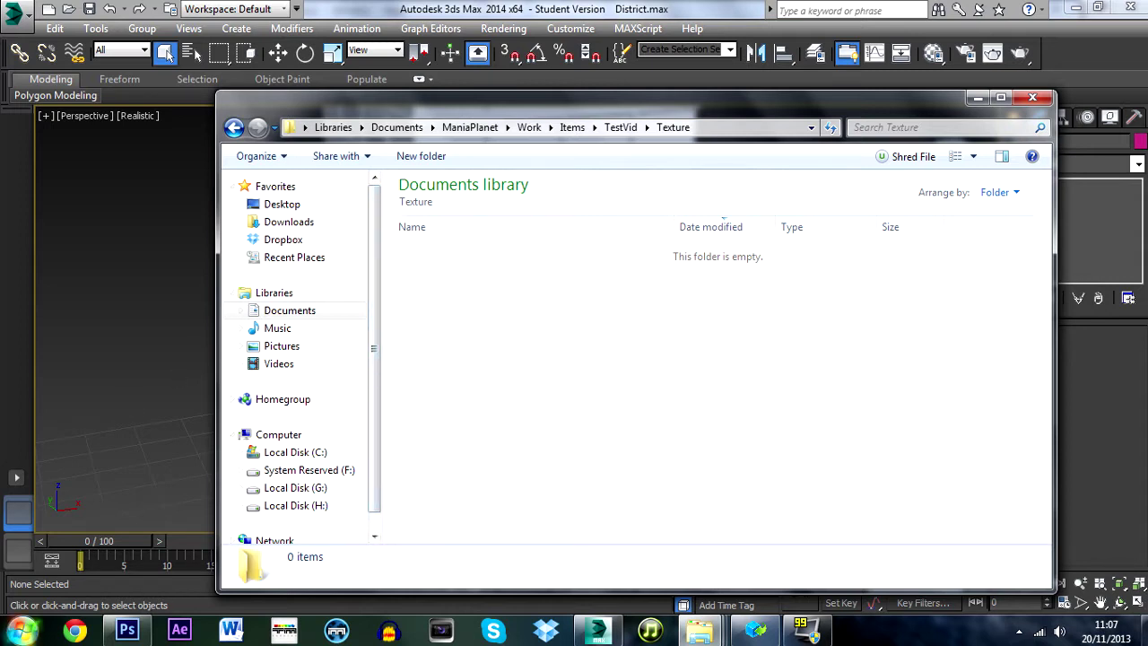
# Copy Testvid_D.dds from skyscraper3 into the Texture folder and open it in Photoshop
pyautogui.press('super')
pyautogui.click(700, 630)
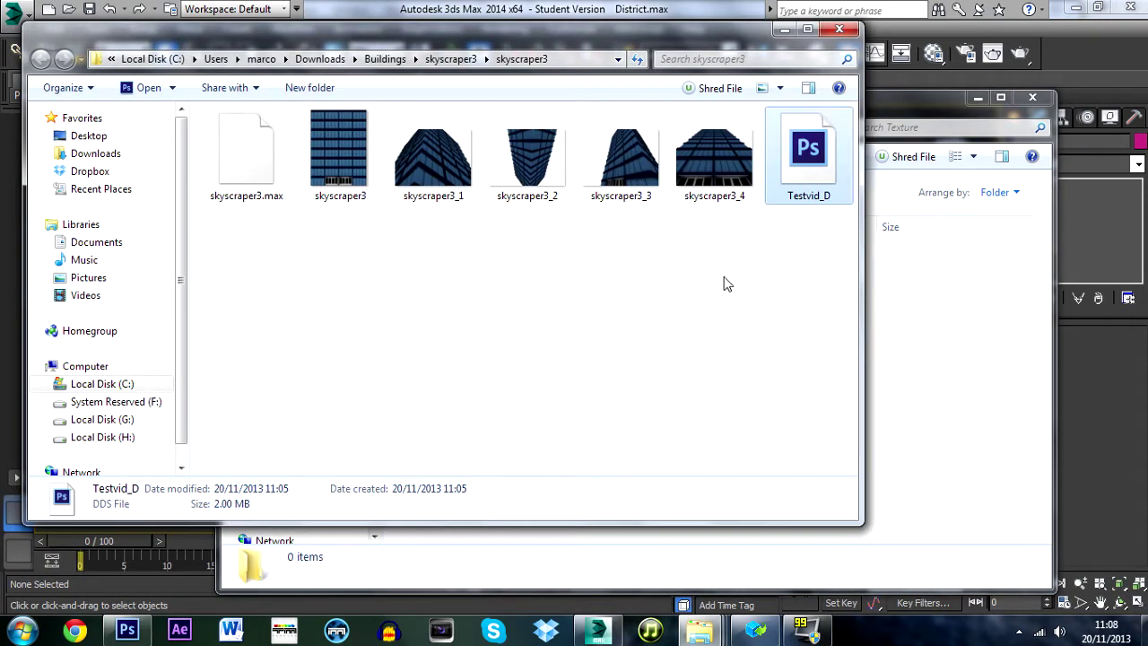
pyautogui.rightClick(798, 166)
pyautogui.click(843, 429)
pyautogui.click(926, 432)
pyautogui.rightClick(493, 326)
pyautogui.click(541, 441)
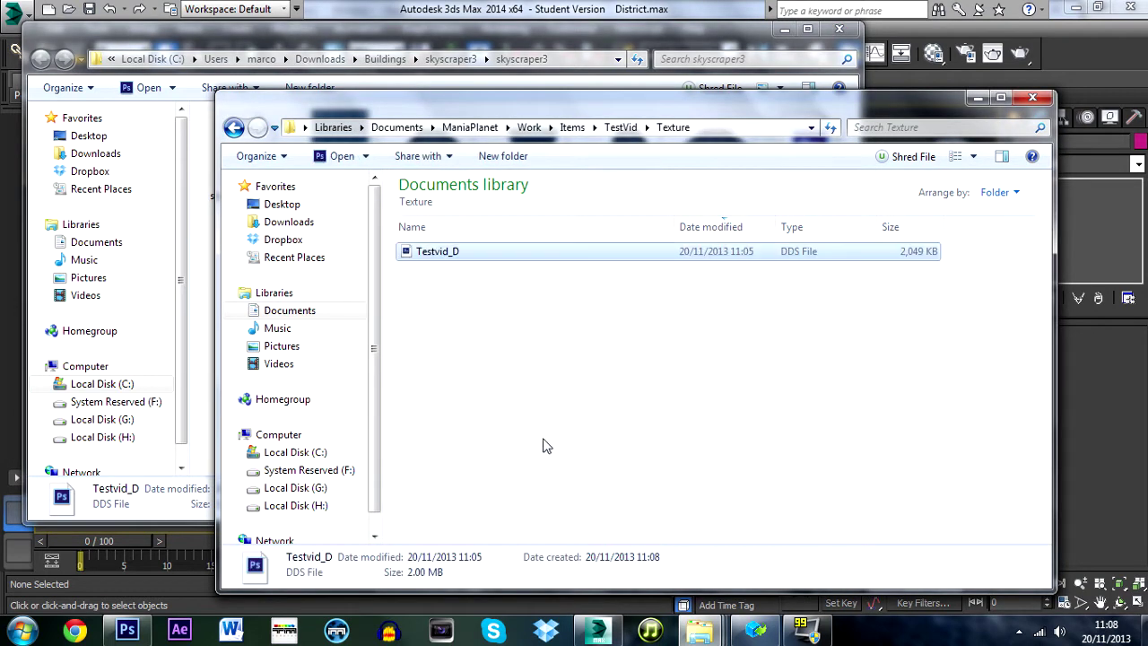
pyautogui.click(653, 334)
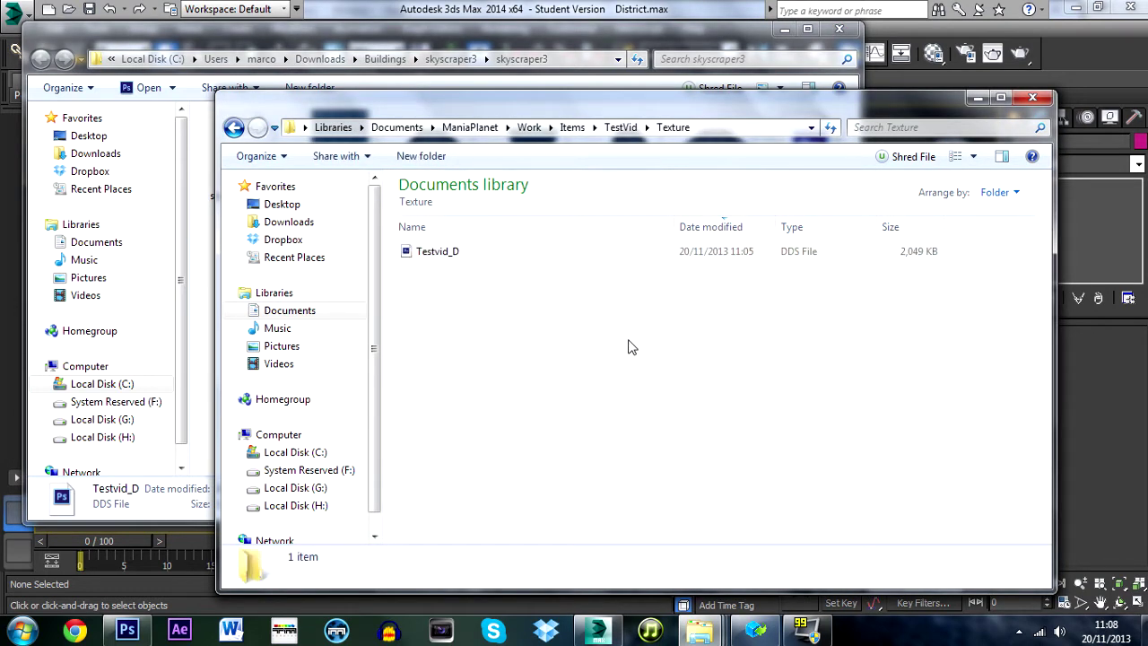
pyautogui.doubleClick(438, 255)
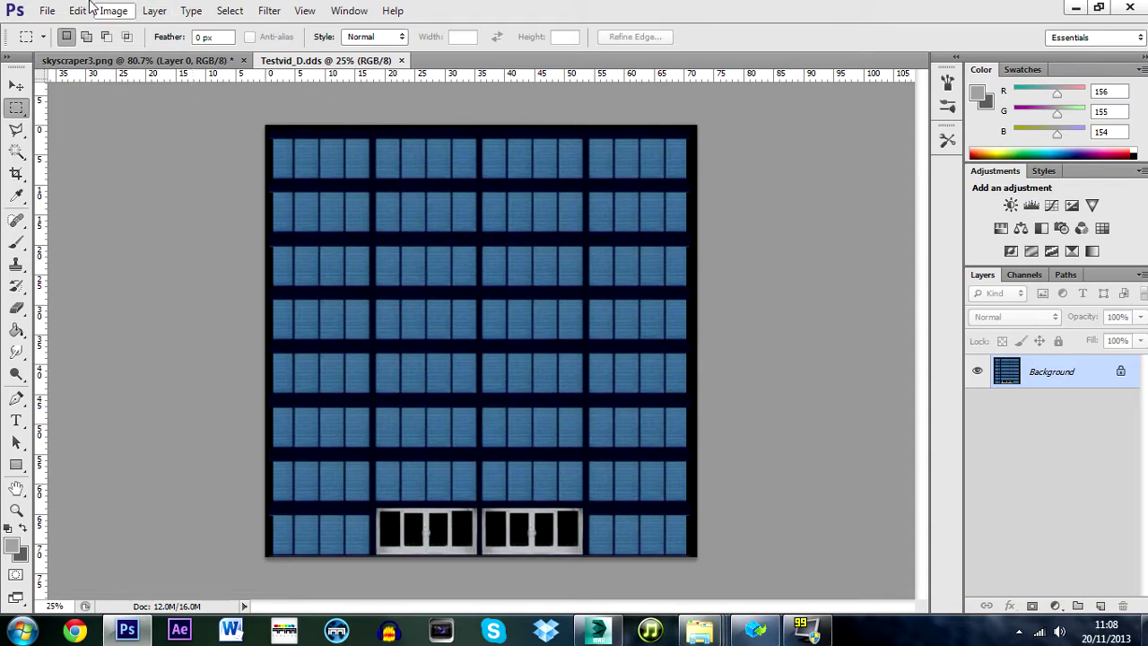
# Close skyscraper3.png without saving, leaving only Testvid_D.dds open
pyautogui.click(47, 11)
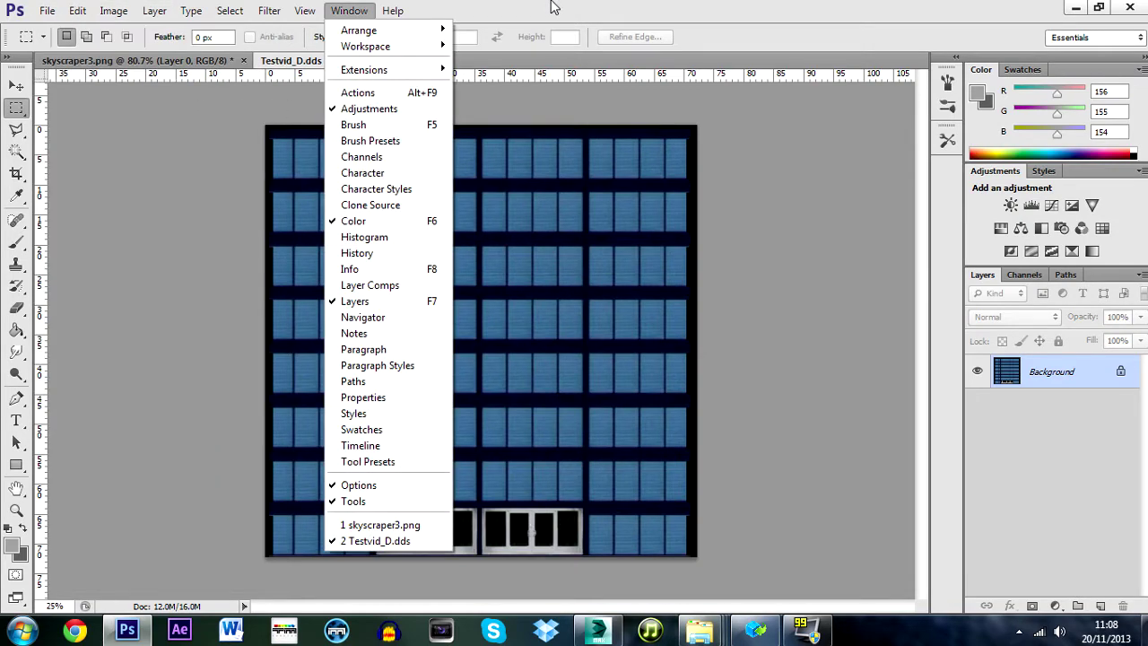
pyautogui.click(549, 7)
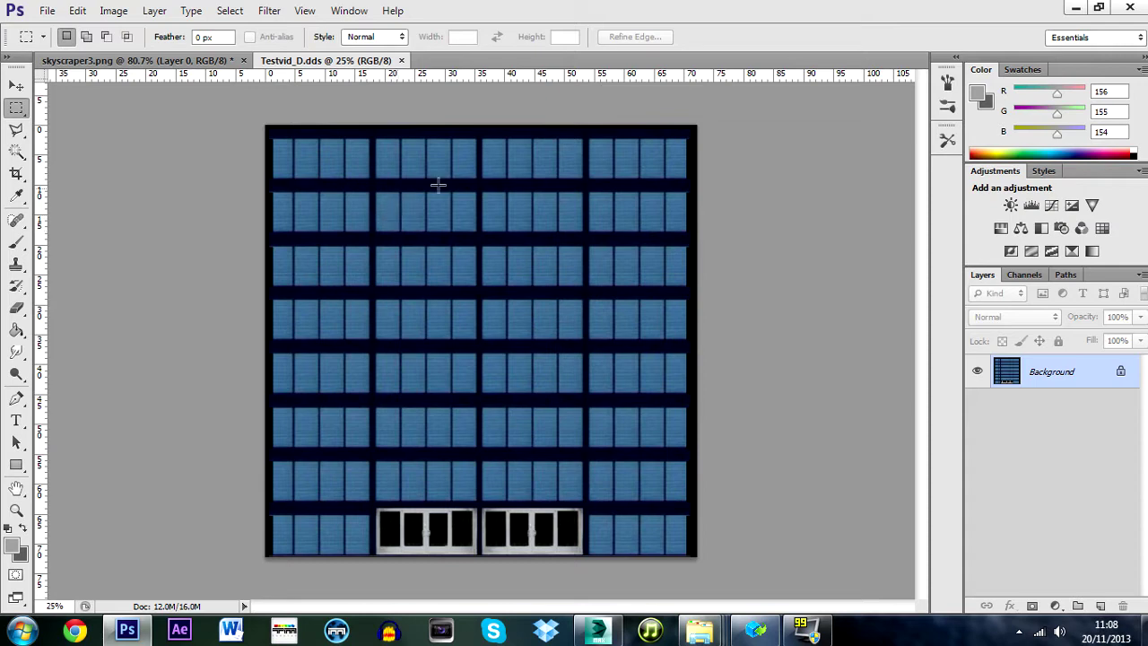
pyautogui.click(243, 61)
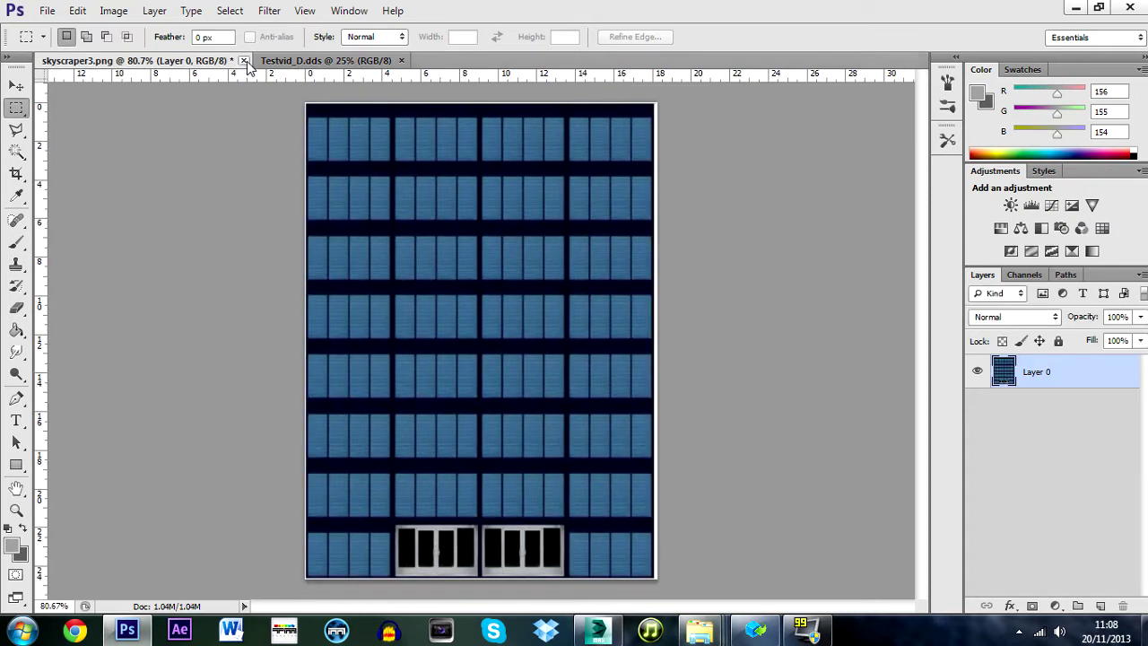
pyautogui.click(574, 248)
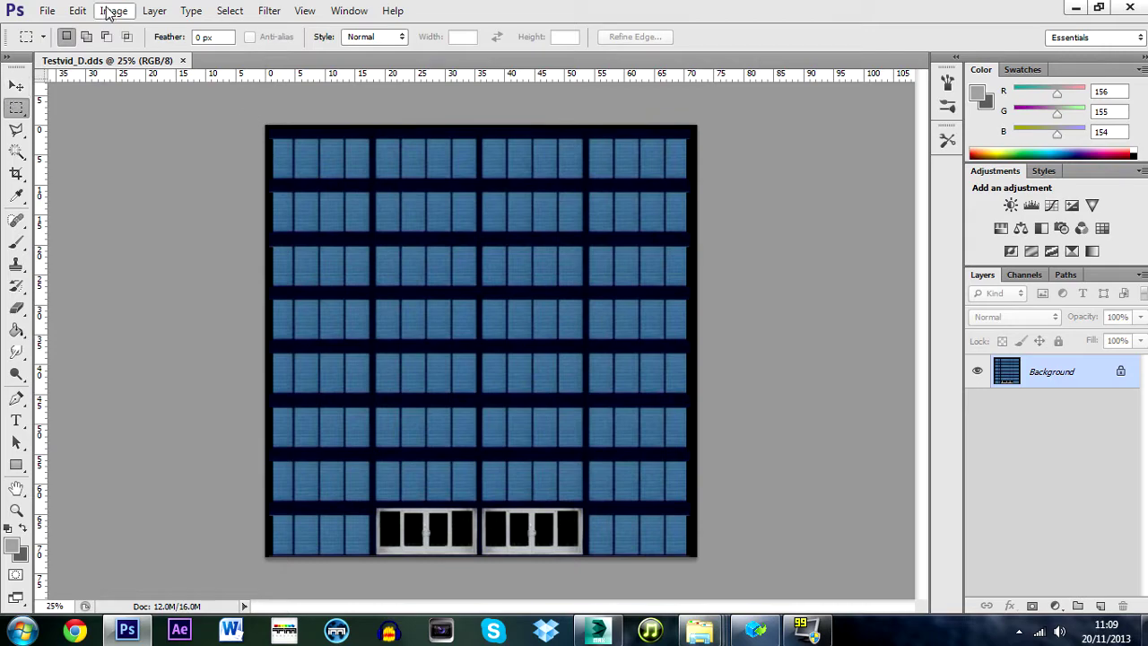
# Save the texture as Testvid_N.dds using 3Dc XY normal-map compression
pyautogui.click(47, 10)
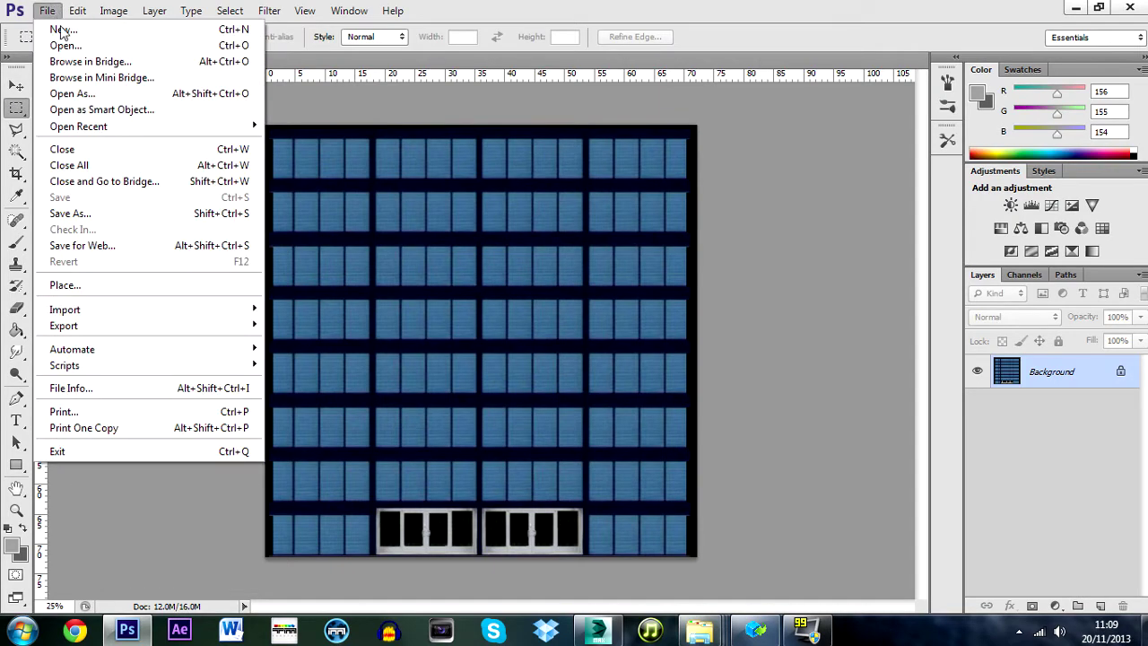
pyautogui.click(70, 216)
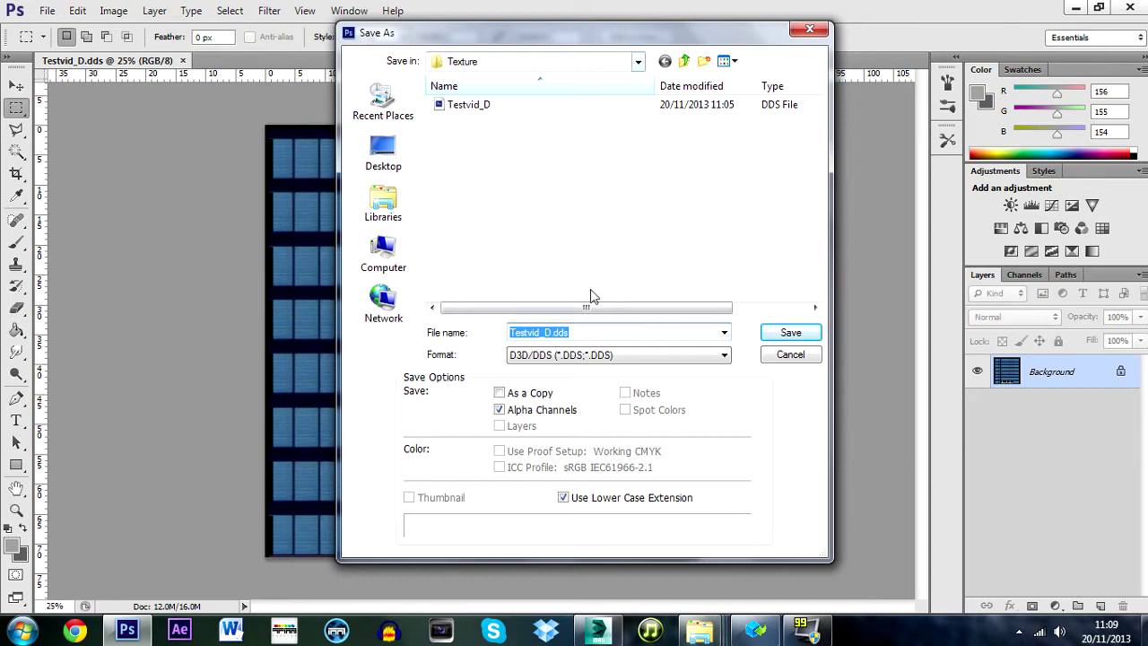
pyautogui.click(523, 332)
pyautogui.moveTo(545, 332); pyautogui.dragTo(570, 332)
pyautogui.write('N')
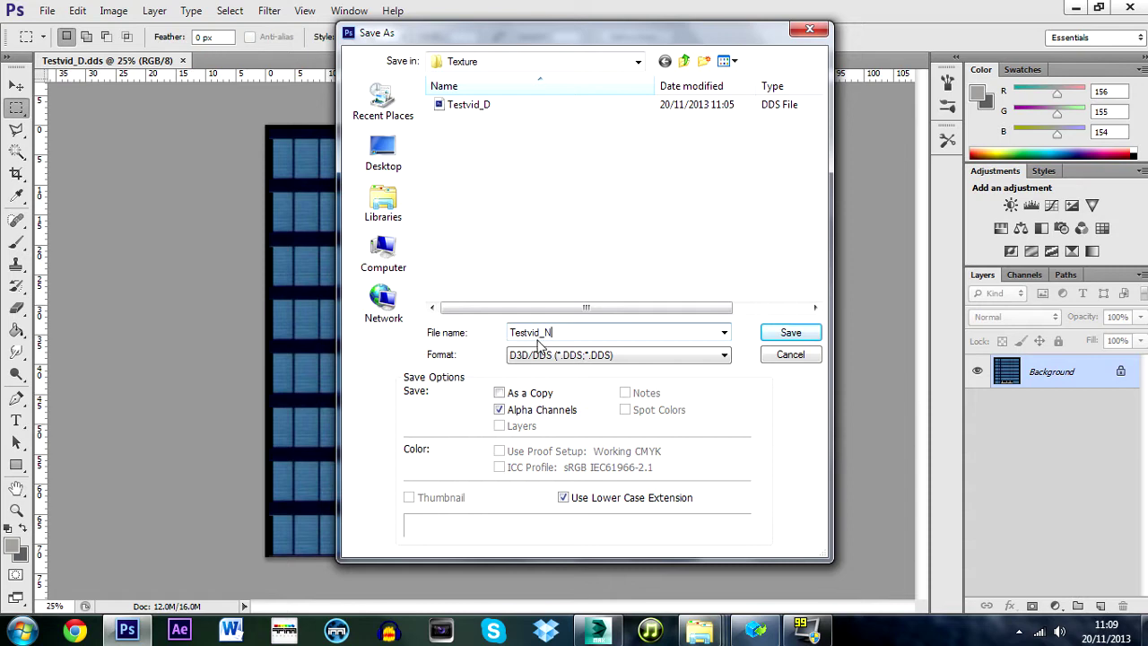
pyautogui.click(789, 333)
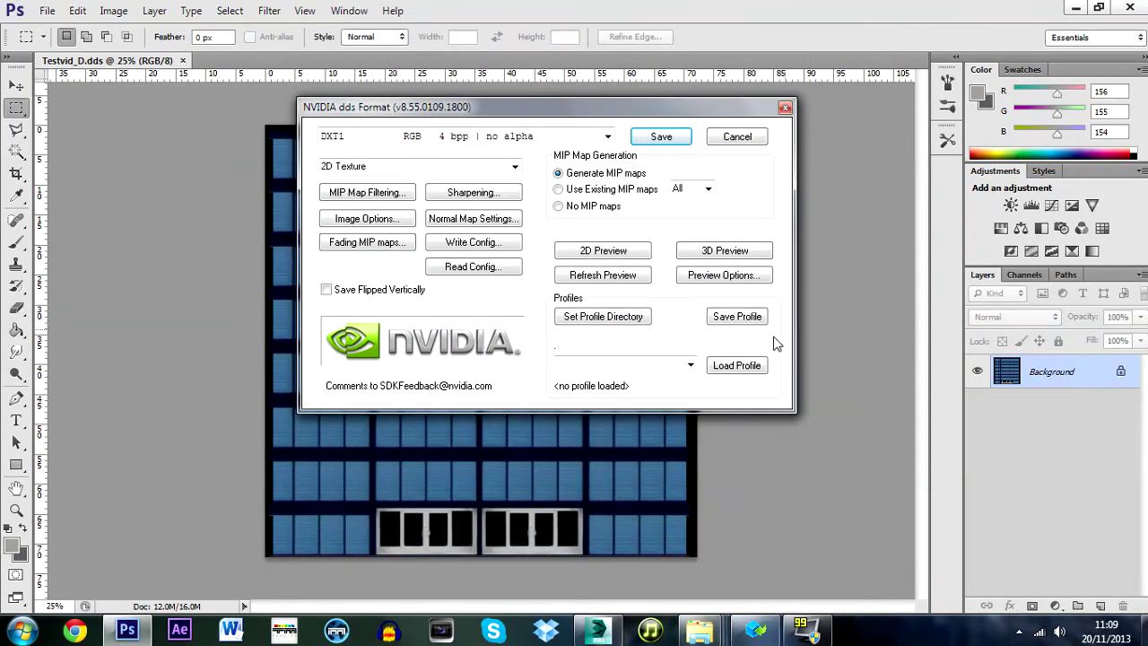
pyautogui.click(607, 137)
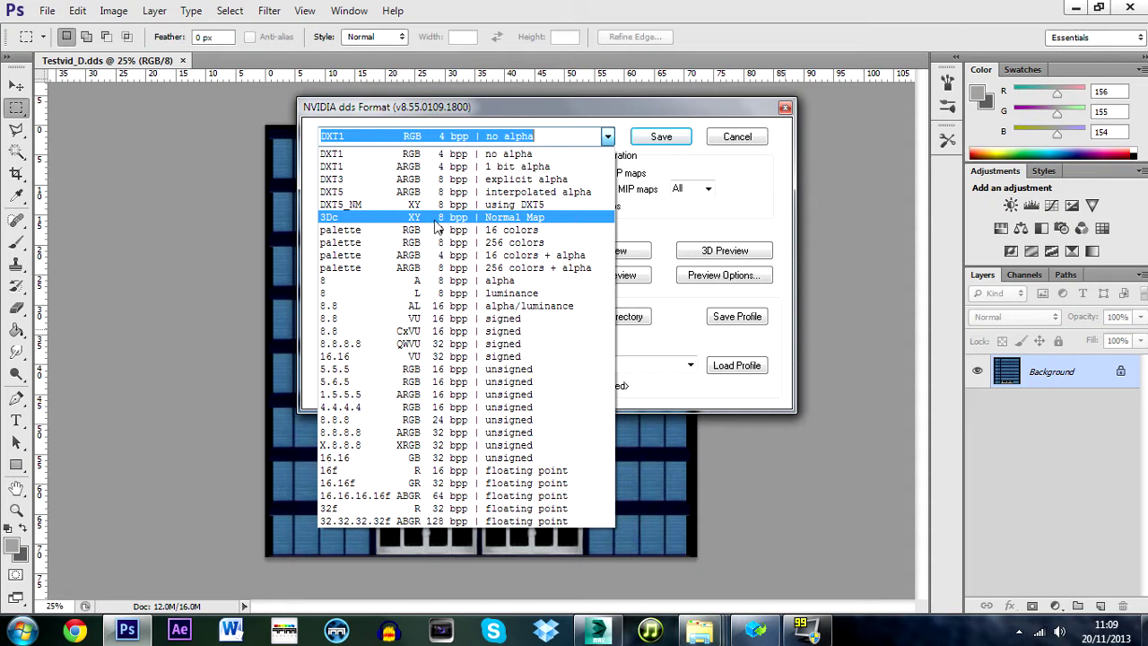
pyautogui.click(514, 220)
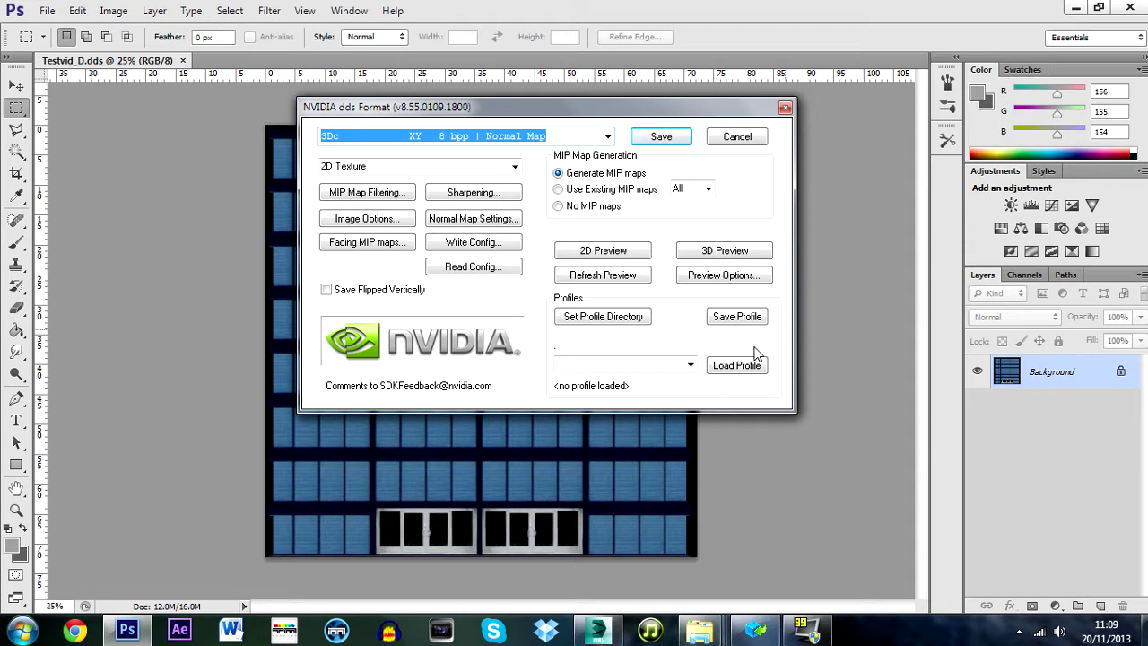
pyautogui.click(662, 137)
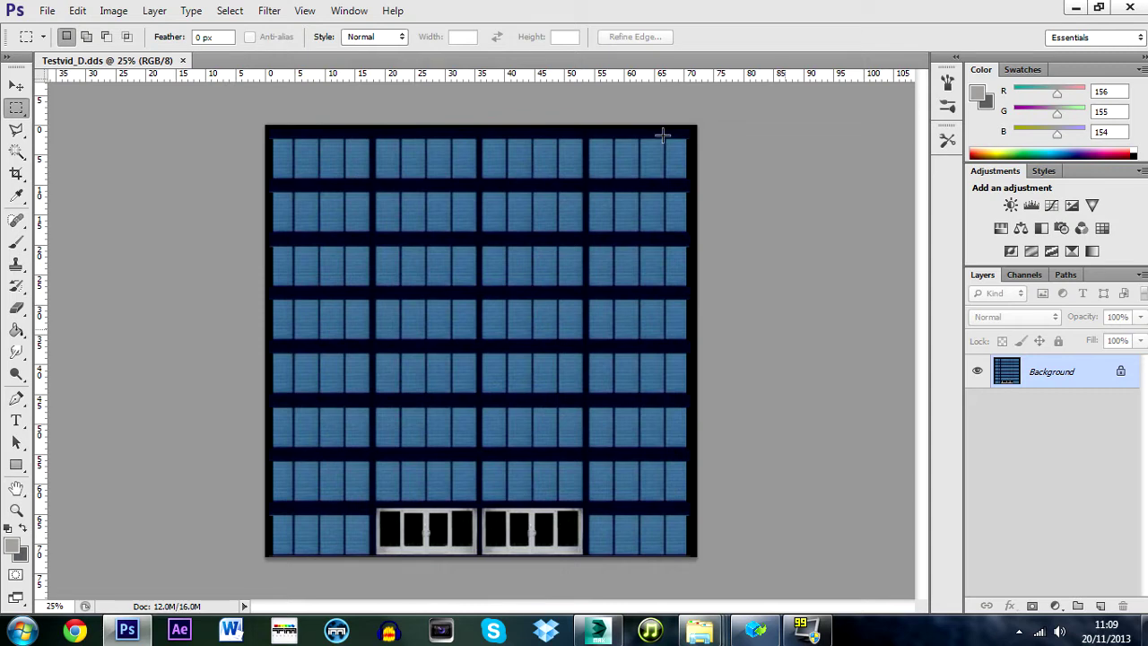
# Duplicate Testvid_D in the Texture folder and rename the copy to Testvid_s
pyautogui.moveTo(699, 630)
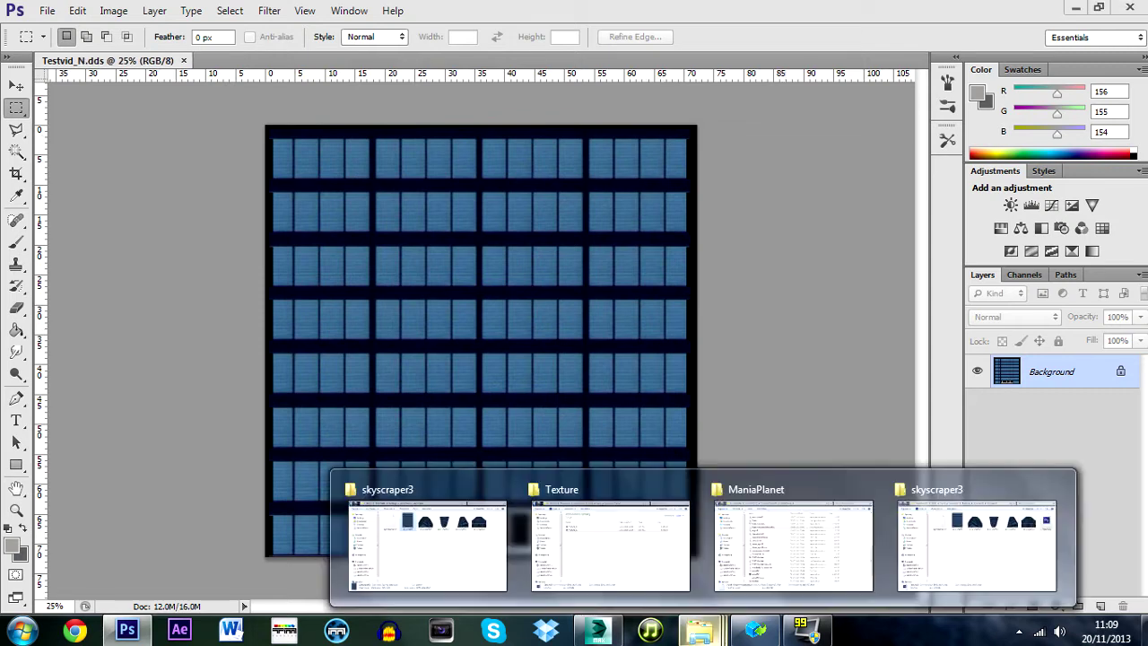
pyautogui.click(486, 334)
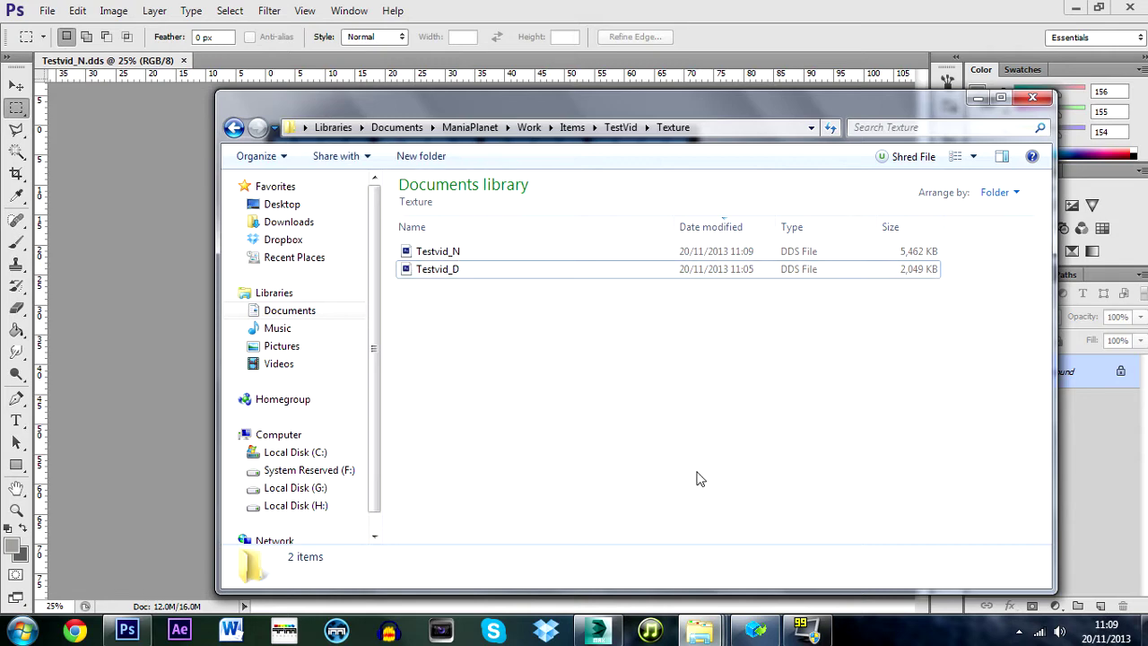
pyautogui.click(442, 272)
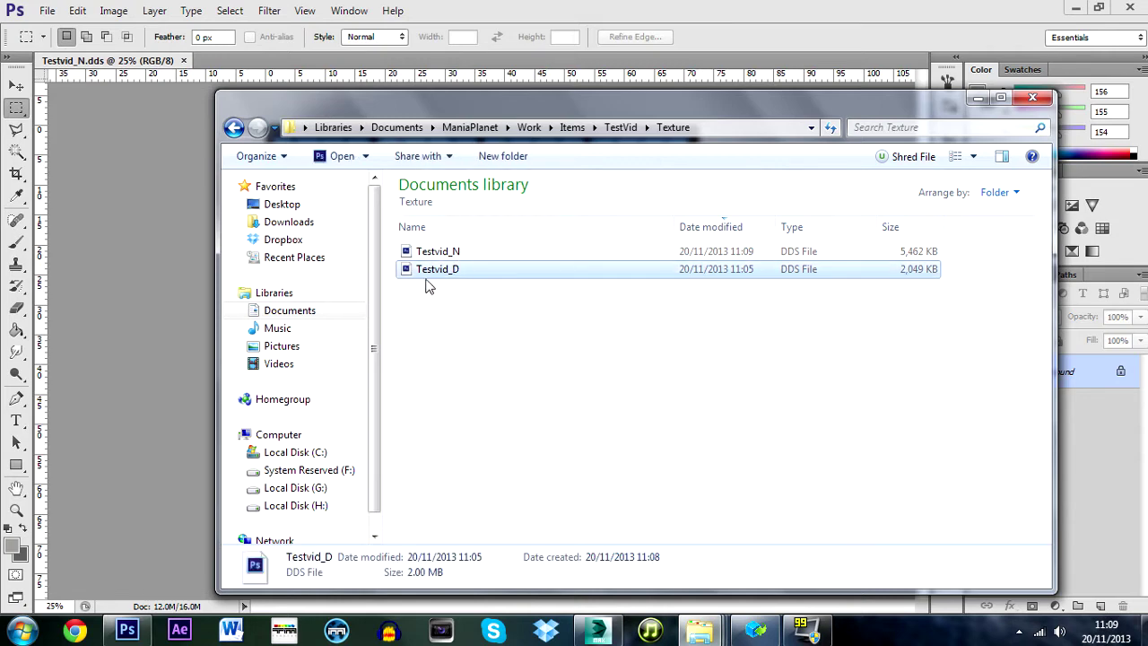
pyautogui.hotkey('ctrl', 'c')
pyautogui.hotkey('ctrl', 'v')
pyautogui.rightClick(456, 271)
pyautogui.click(494, 547)
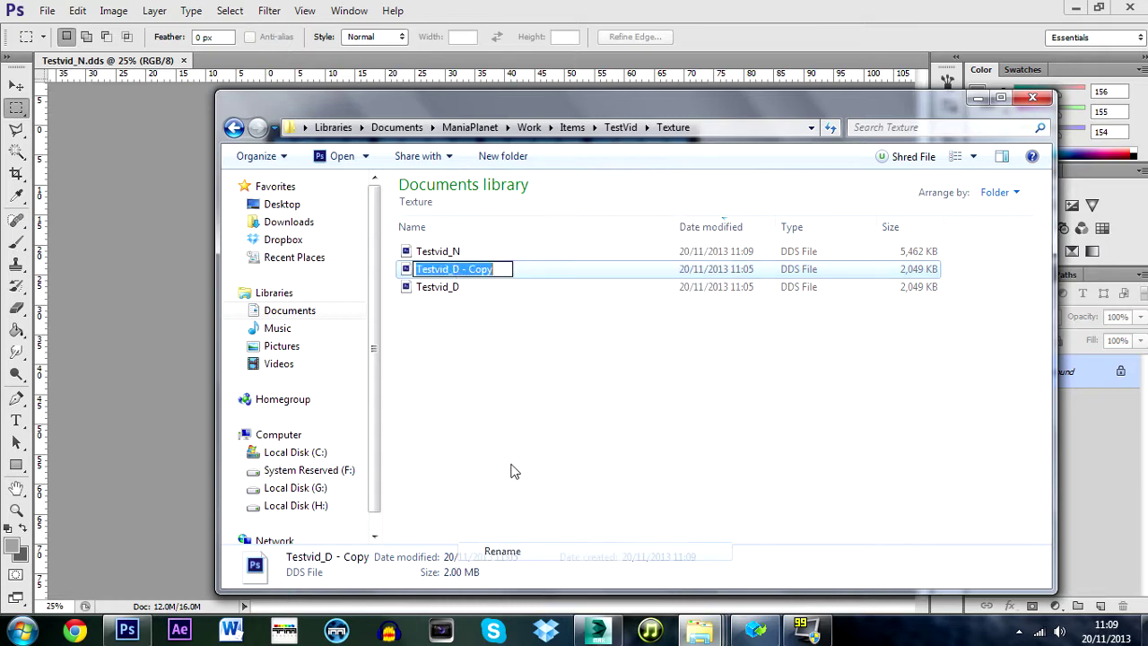
pyautogui.moveTo(495, 269); pyautogui.dragTo(459, 269)
pyautogui.write('s')
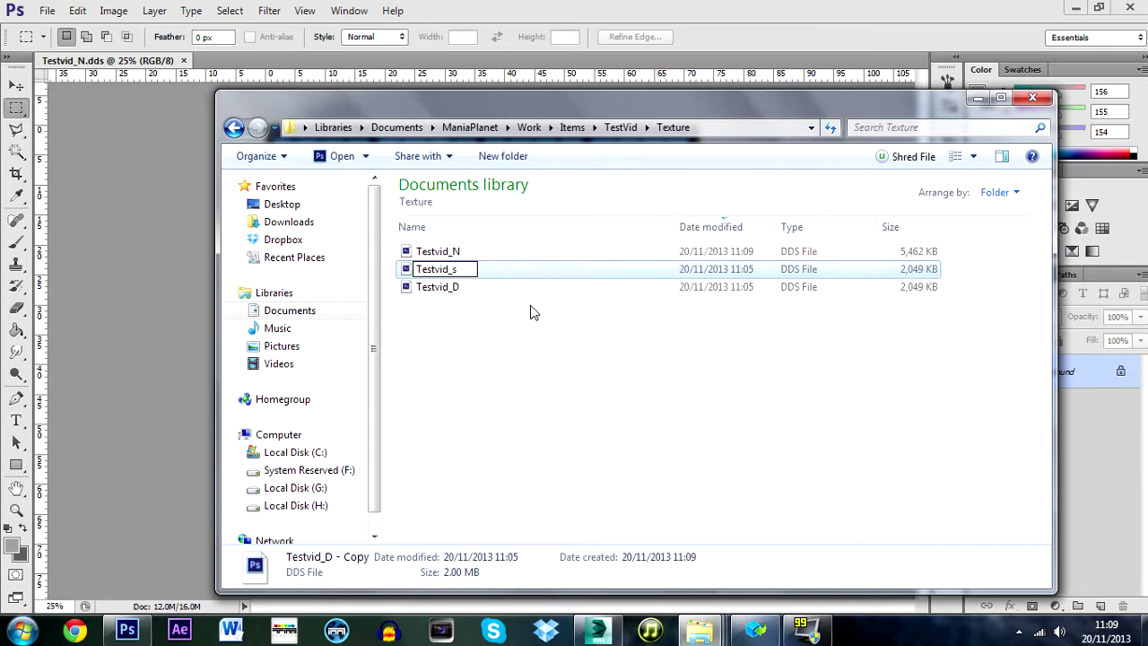